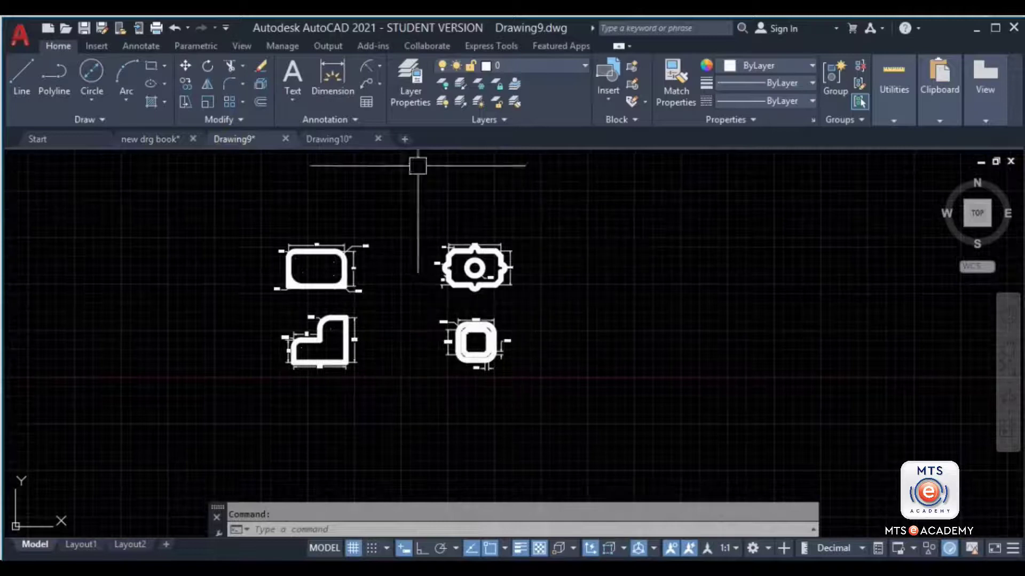
Step: Look over the part drawings in Drawing10 and create a new blank drawing
left_click(310, 139)
scroll(599, 421, "down", 3)
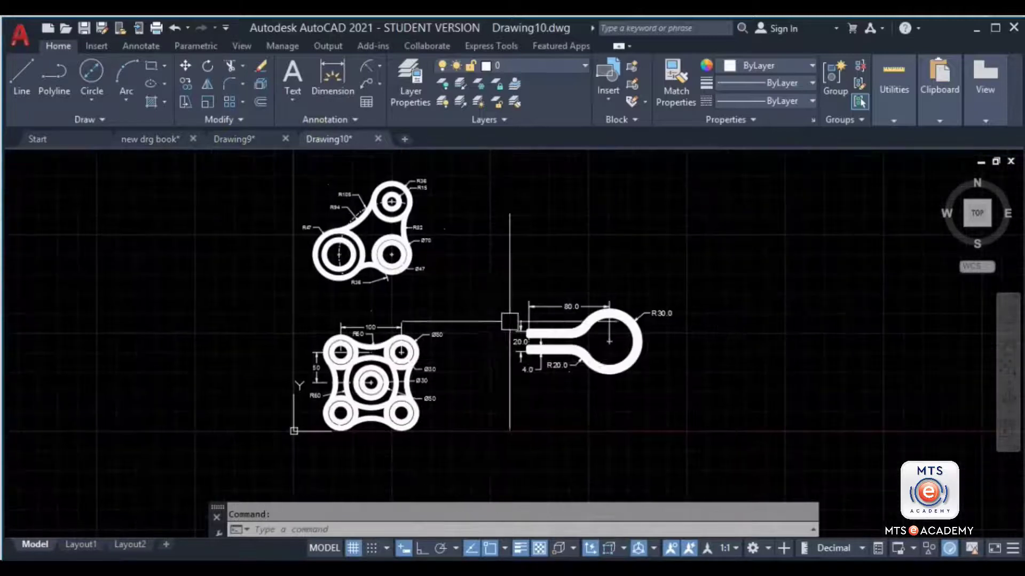
scroll(430, 156, "down", 1)
left_click(404, 139)
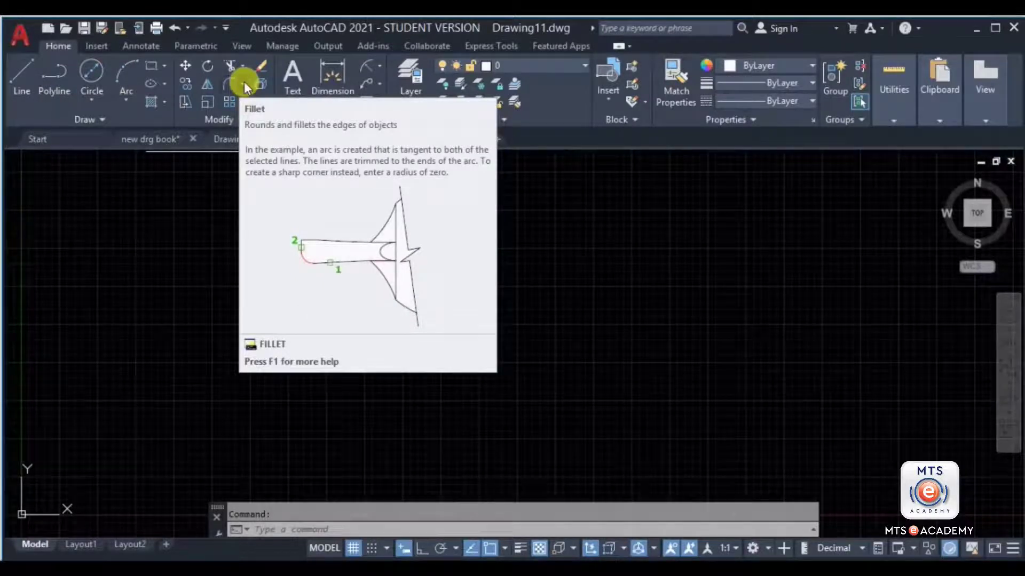
left_click(244, 83)
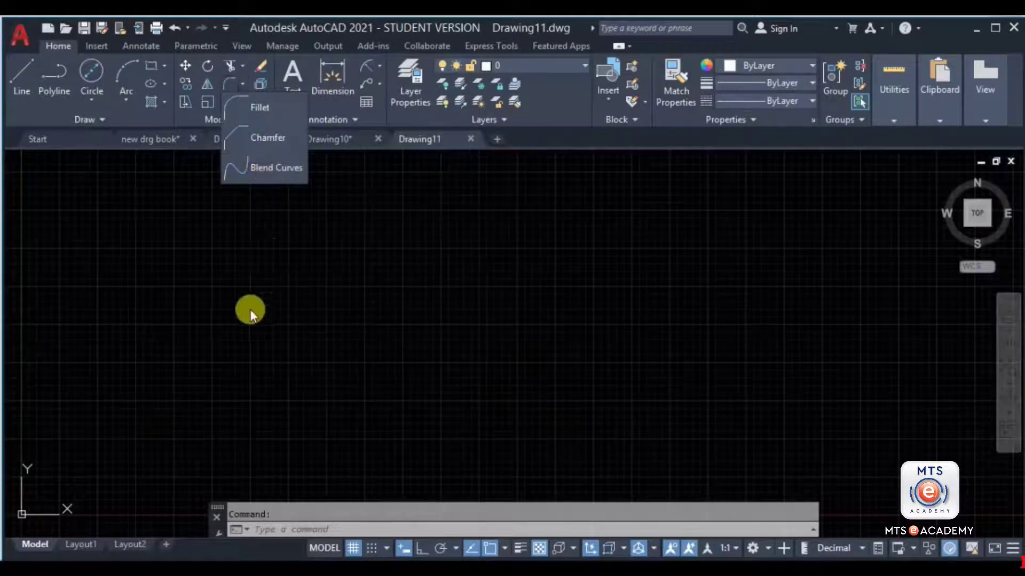
key("Escape")
Step: With Ortho on, draw a square corner from a 10-unit horizontal line running right and a 10-unit vertical line running down
type("l")
key("Return")
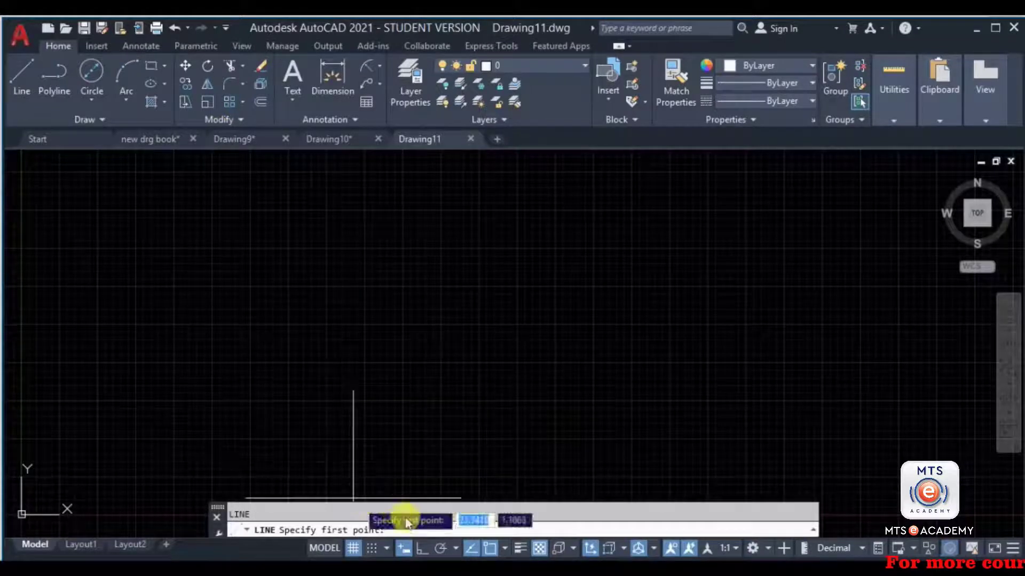
left_click(422, 549)
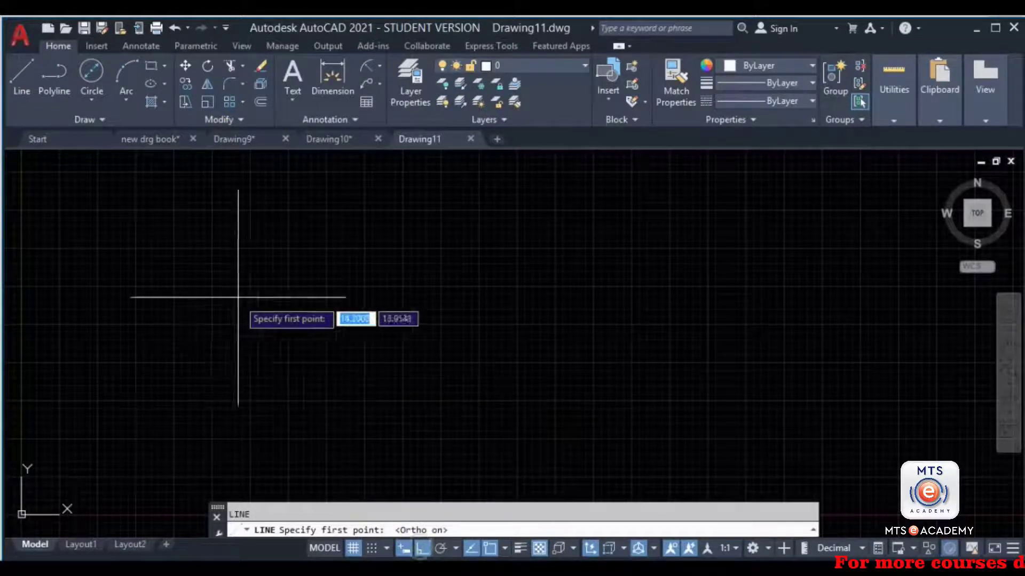
left_click(267, 261)
type("10")
key("Return")
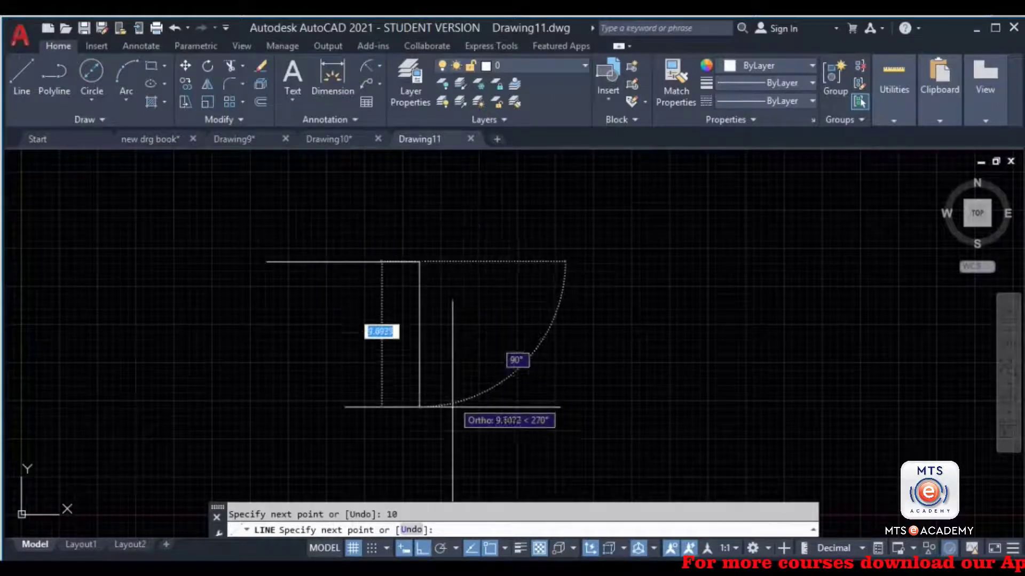
type("10")
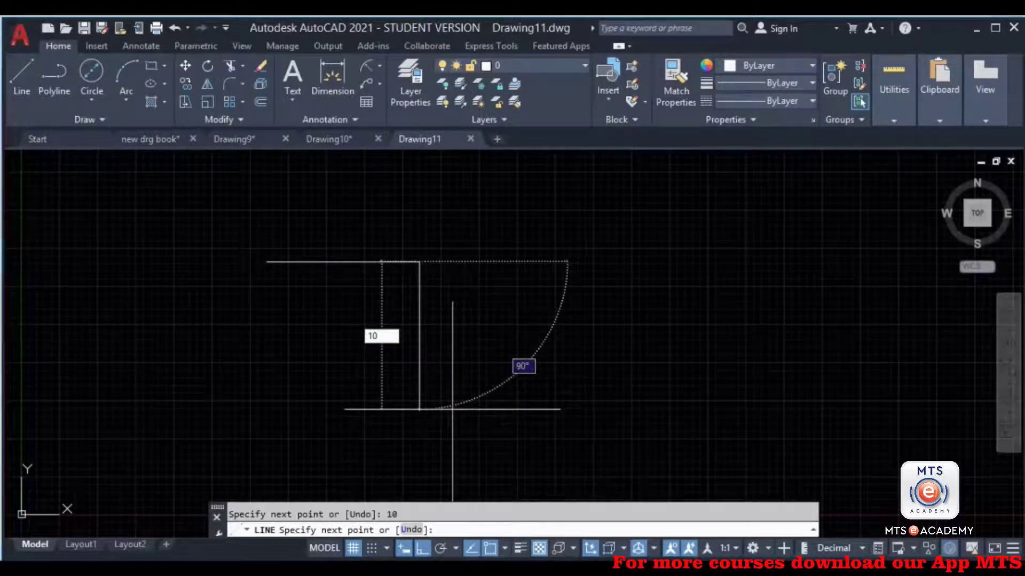
key("Return")
key("Escape")
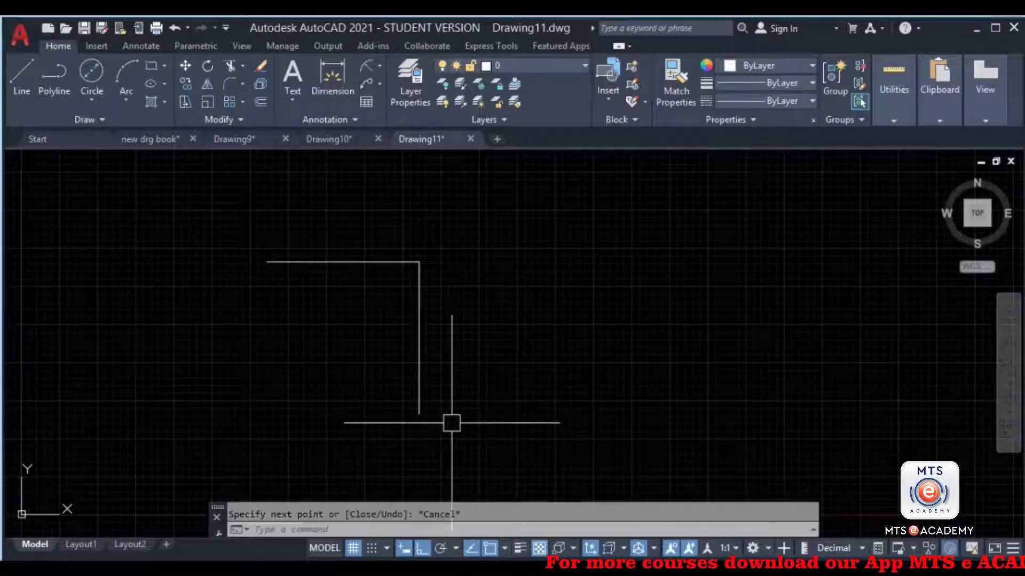
scroll(400, 266, "up", 1)
key("Escape")
scroll(402, 277, "up", 1)
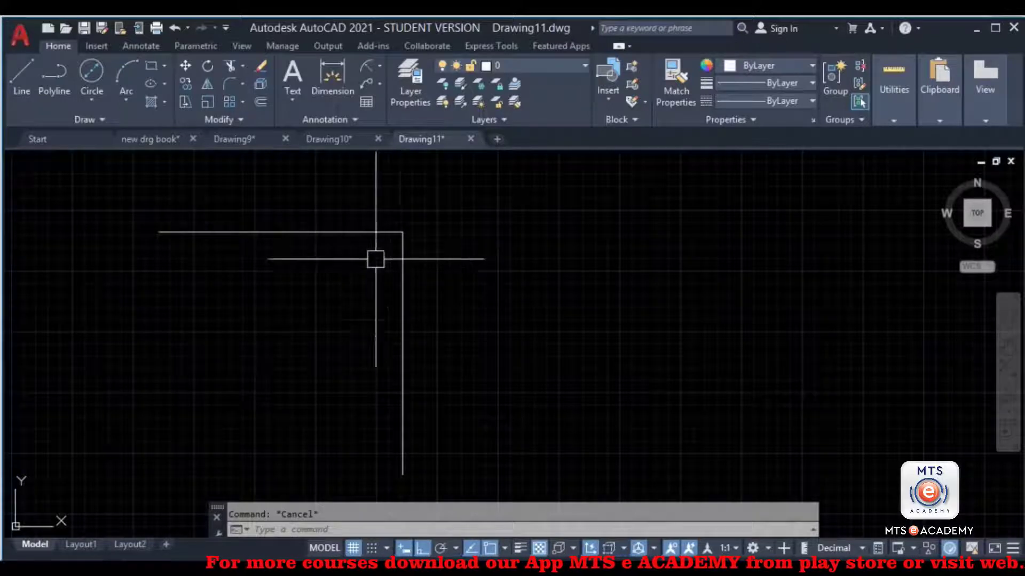
mouse_move(383, 279)
middle_mouse_down()
mouse_move(400, 279)
mouse_move(382, 287)
middle_mouse_up()
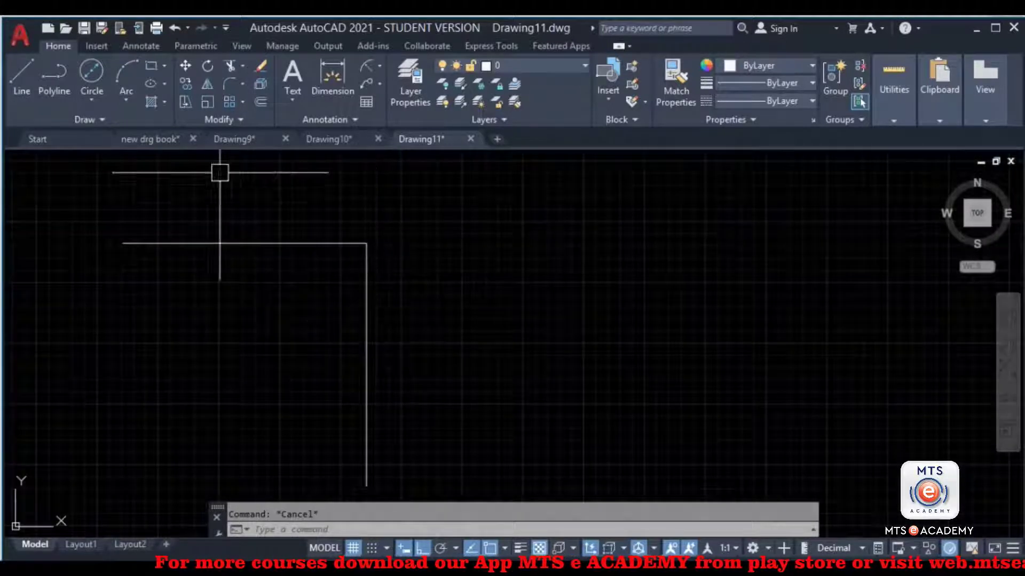
left_click(229, 82)
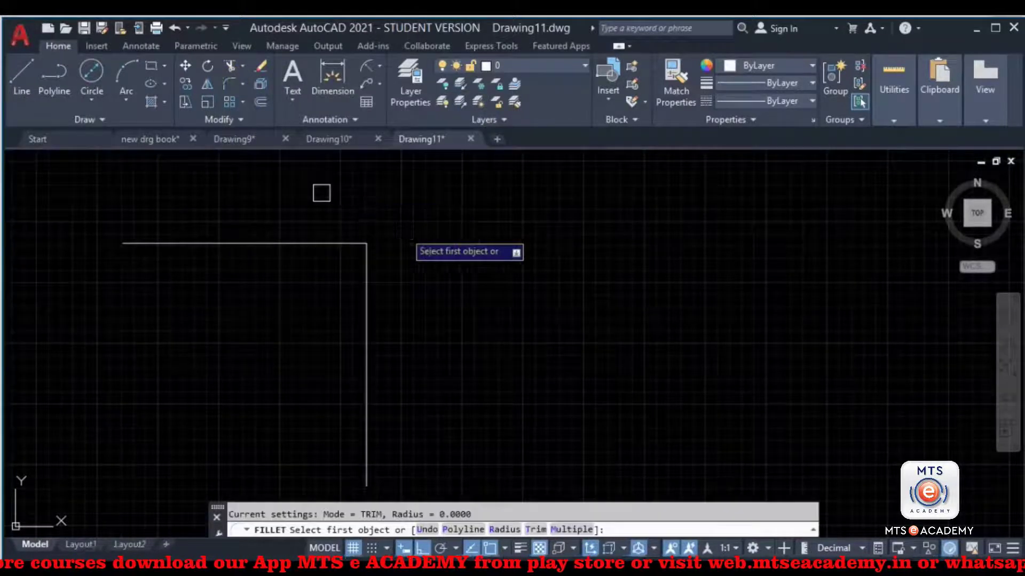
key("Escape")
key("space")
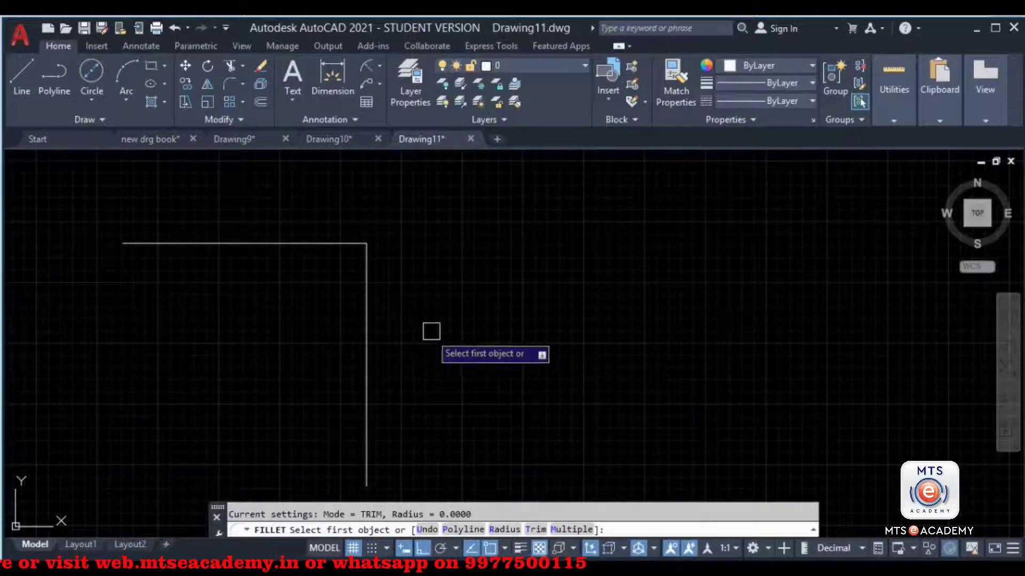
key("Escape")
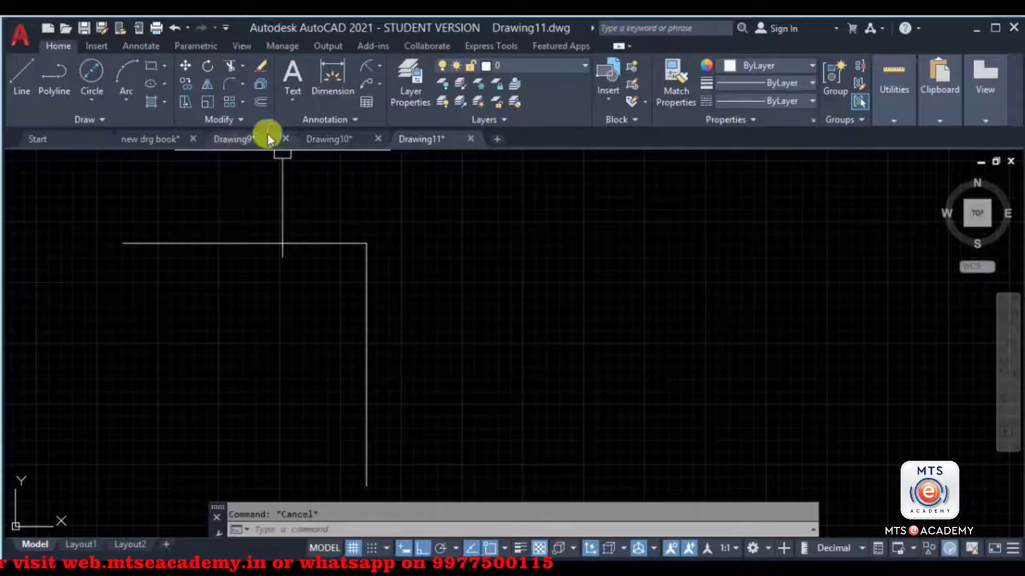
Step: Fillet the corner between the horizontal and vertical lines with a radius of 2
left_click(226, 83)
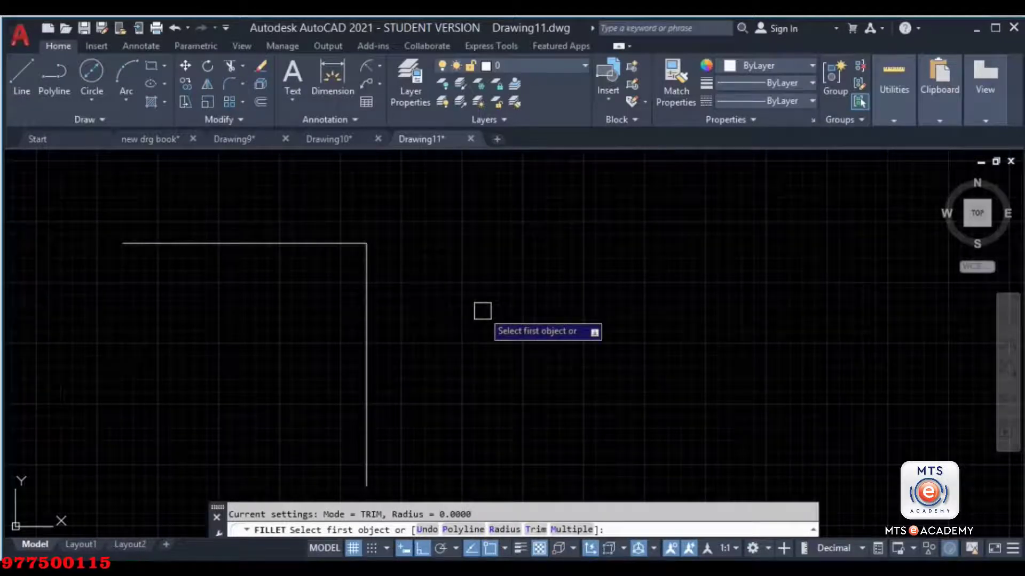
left_click(511, 530)
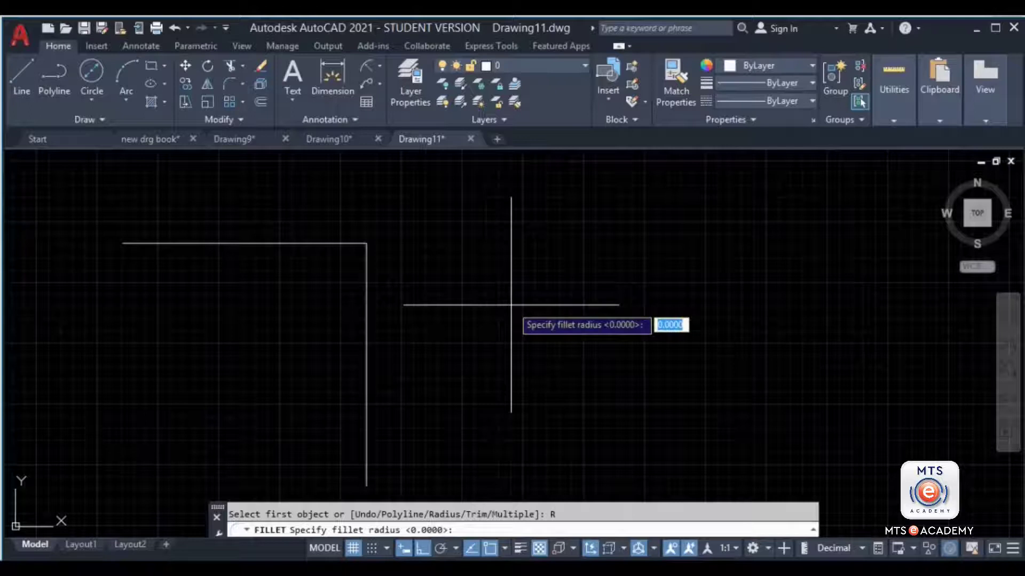
type("2")
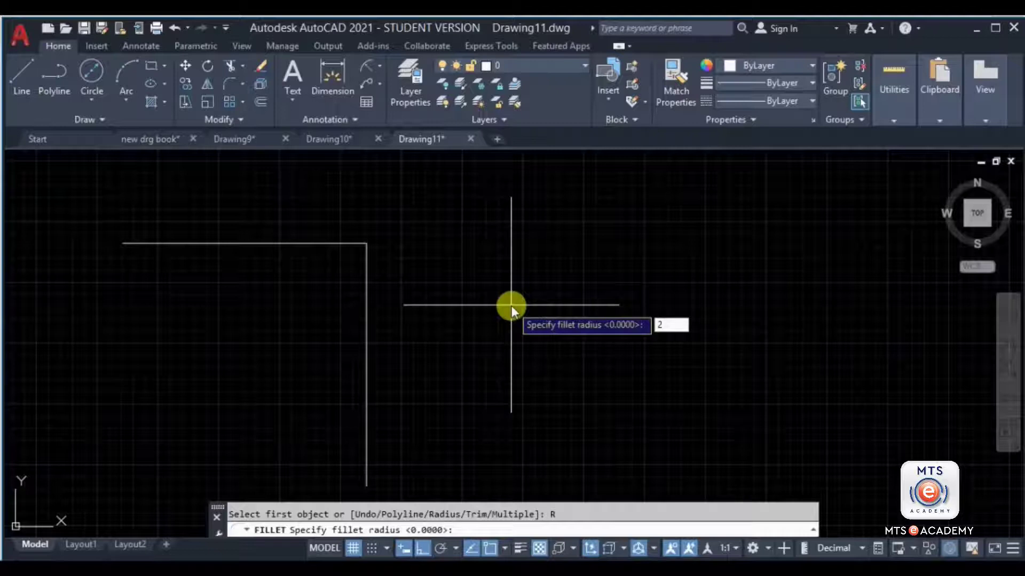
key("Return")
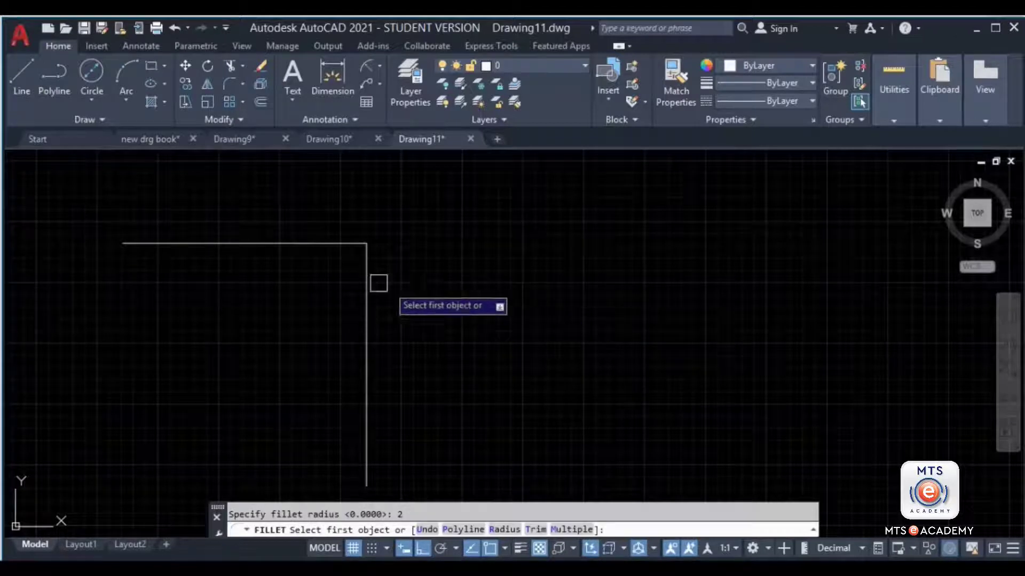
left_click(283, 243)
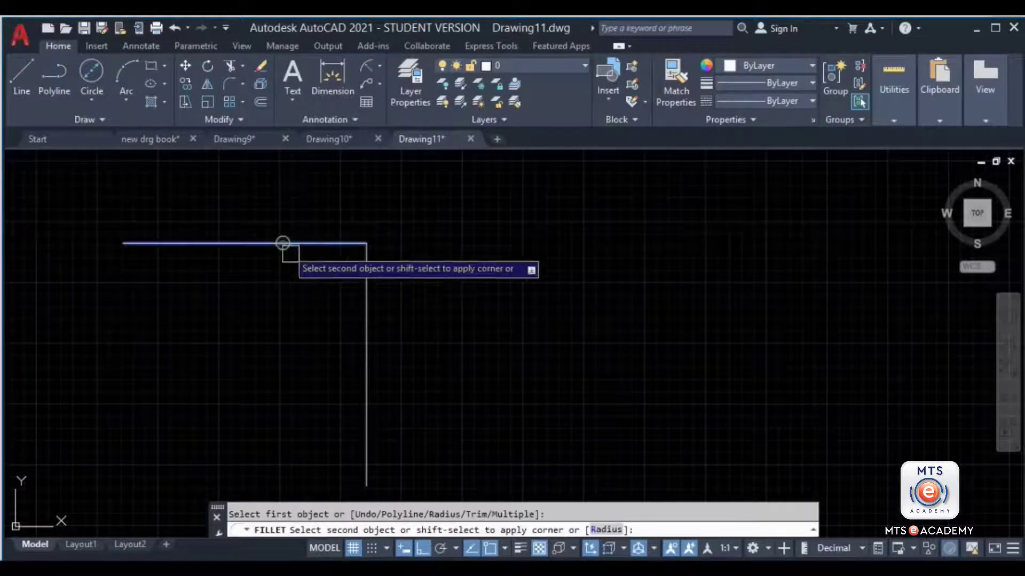
left_click(366, 319)
Step: Draw a second corner to the right of the filleted one from connected 10-unit horizontal and 10-unit vertical lines
middle_click_drag(513, 258, 496, 260)
type("l")
key("Return")
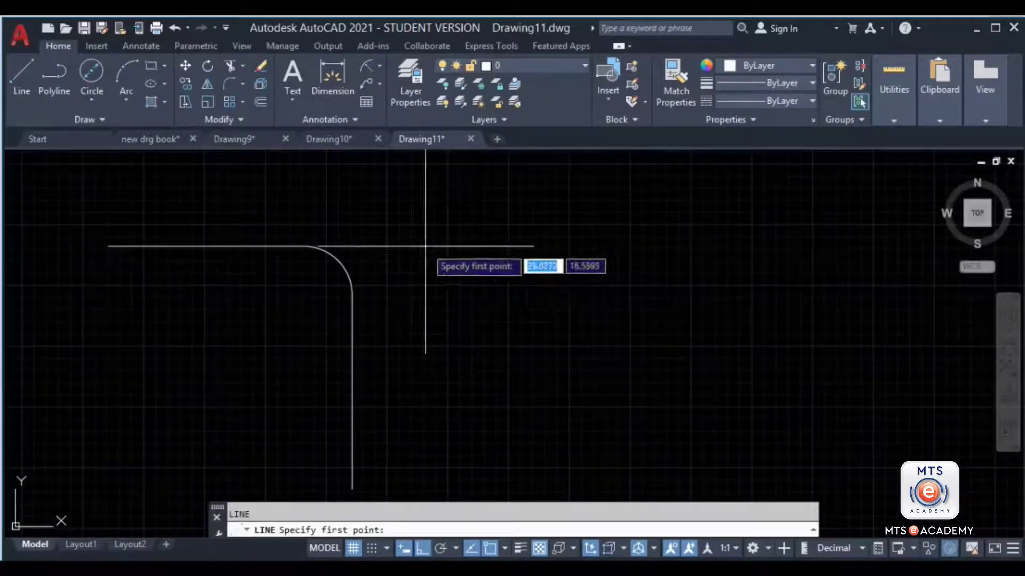
left_click(425, 245)
type("10")
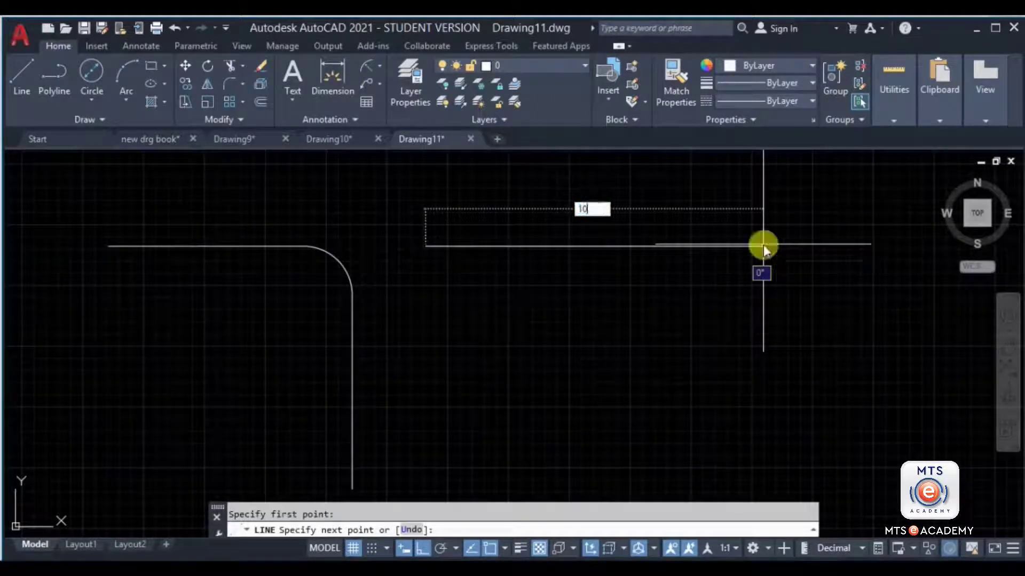
key("Return")
type("10")
key("Return")
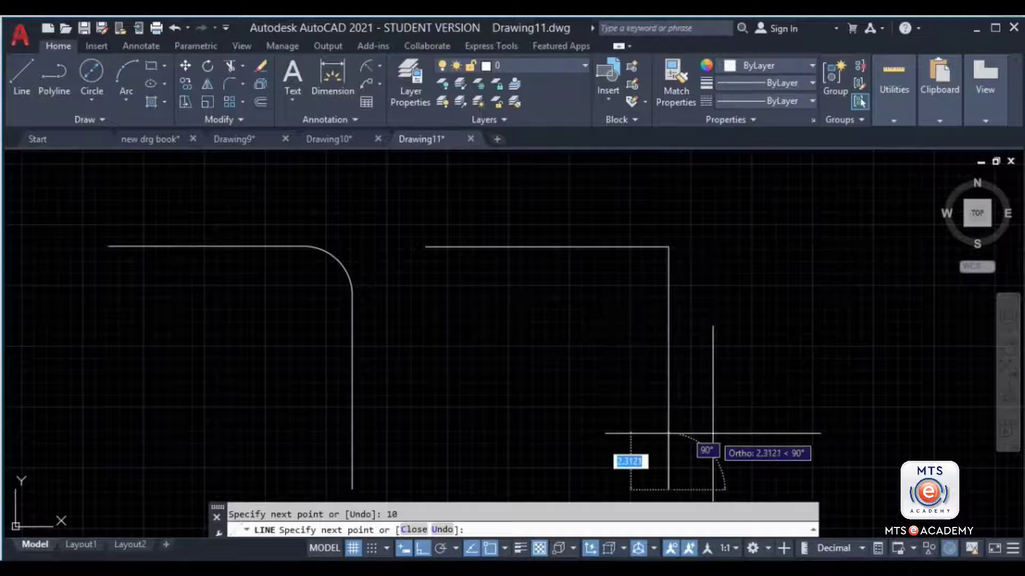
key("Return")
middle_click_drag(685, 380, 636, 358)
key("Escape")
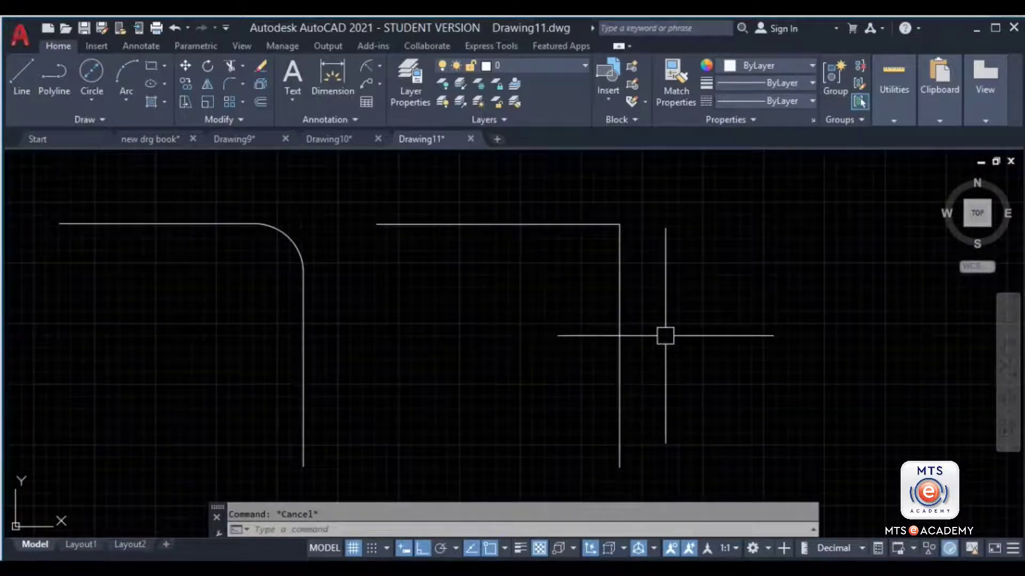
Step: Fillet the second corner with a radius of 3
type("f")
key("Return")
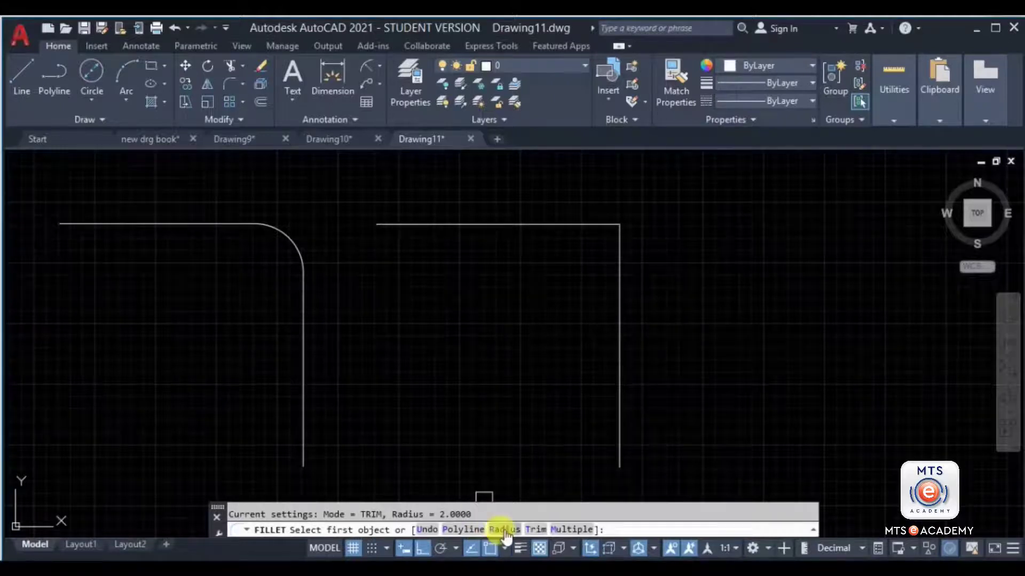
type("r")
key("Return")
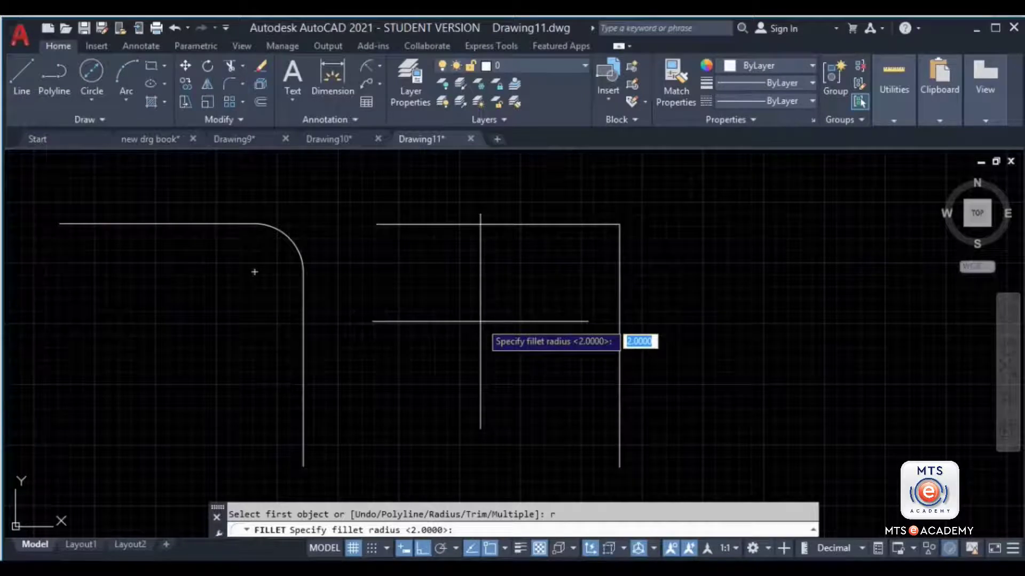
type("3")
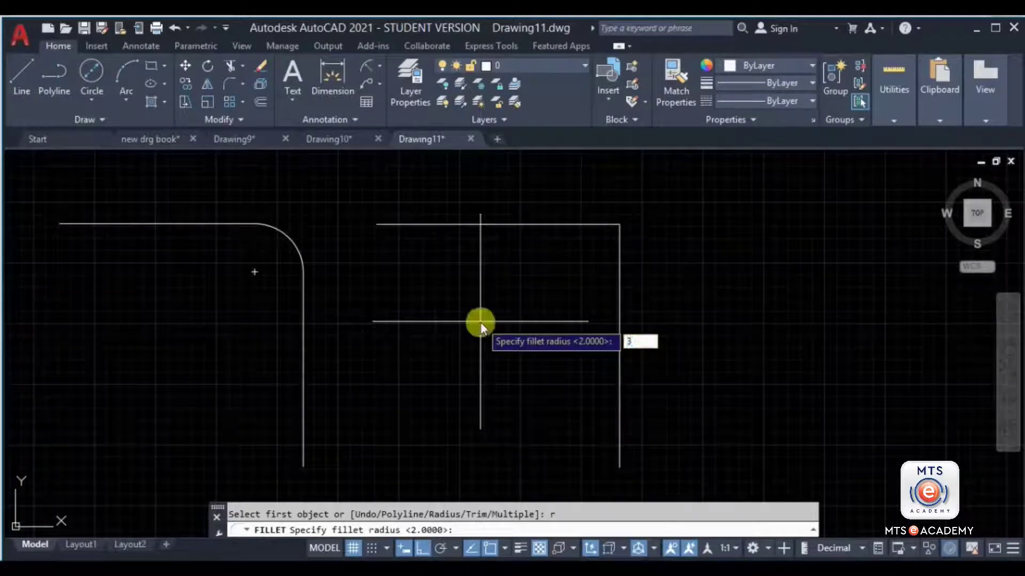
key("Return")
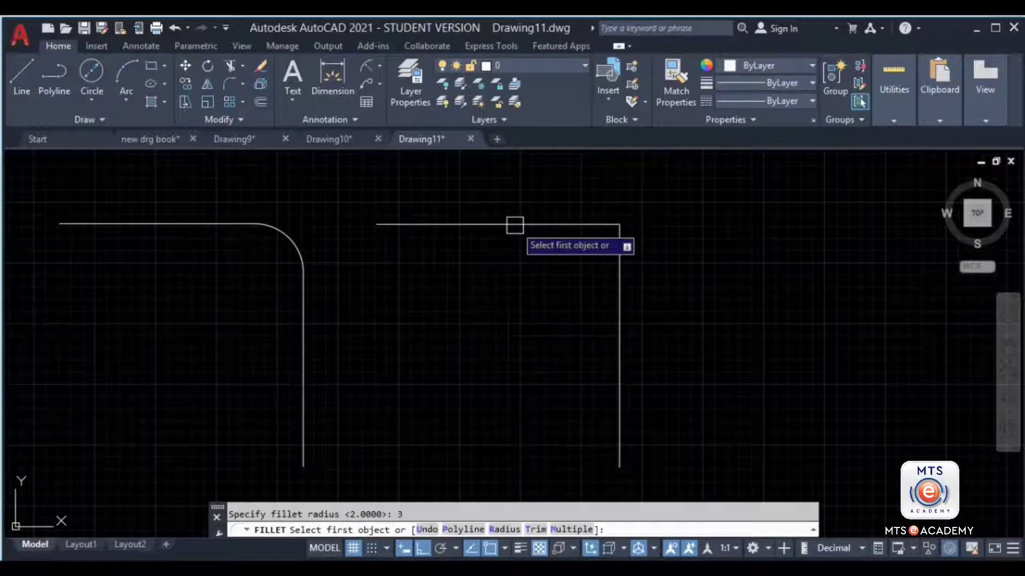
left_click(531, 224)
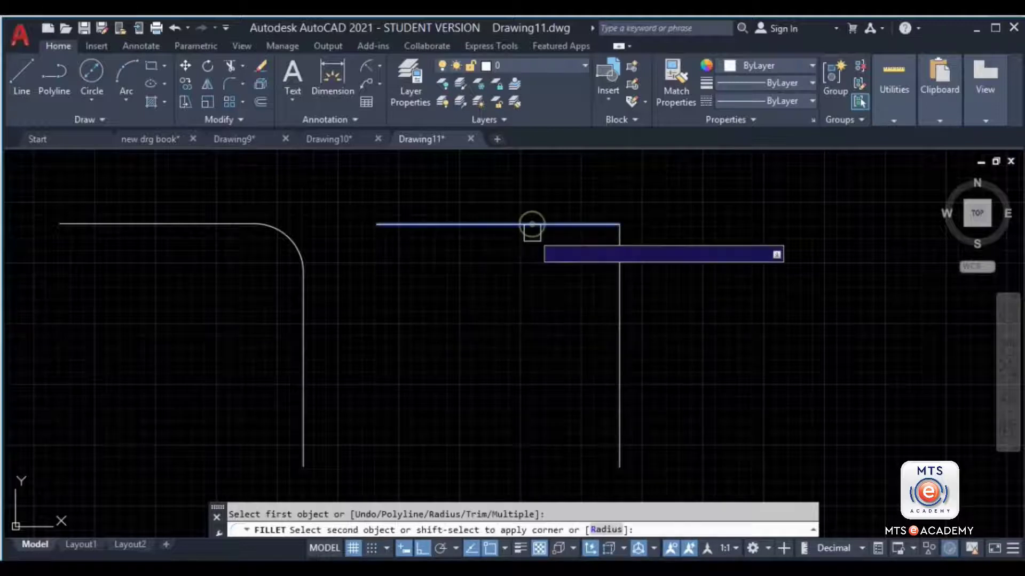
left_click(615, 302)
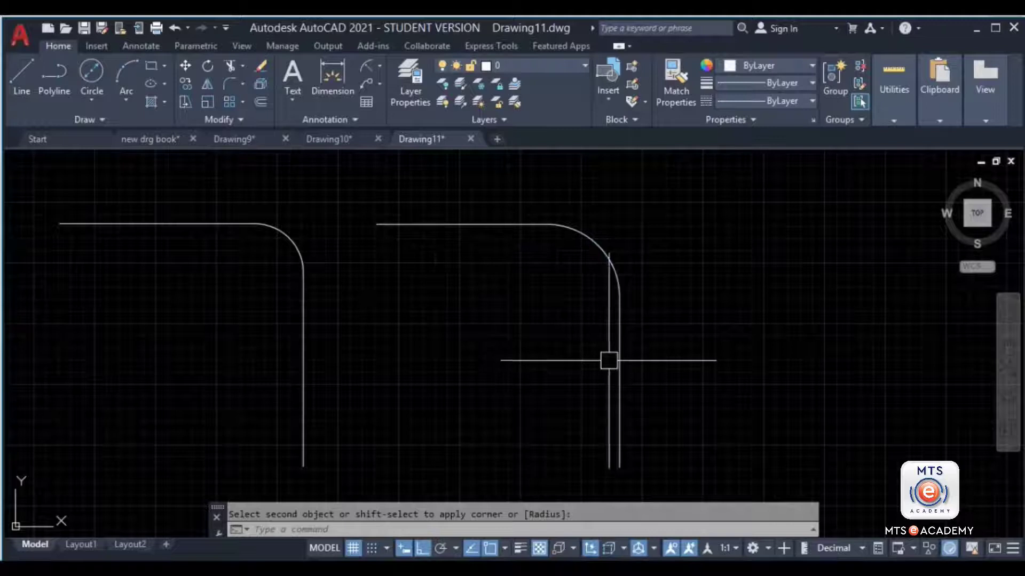
Step: Draw a third corner freehand to the right of the second, with a horizontal line running right and a connected vertical line running down
mouse_move(704, 305)
middle_mouse_down()
mouse_move(562, 293)
mouse_move(417, 334)
middle_mouse_up()
type("l")
key("Return")
left_click(413, 291)
left_click(700, 320)
left_click(688, 471)
key("Escape")
middle_click_drag(649, 428, 515, 359)
Step: Fillet the third corner using the current radius of 3
type("f")
key("Return")
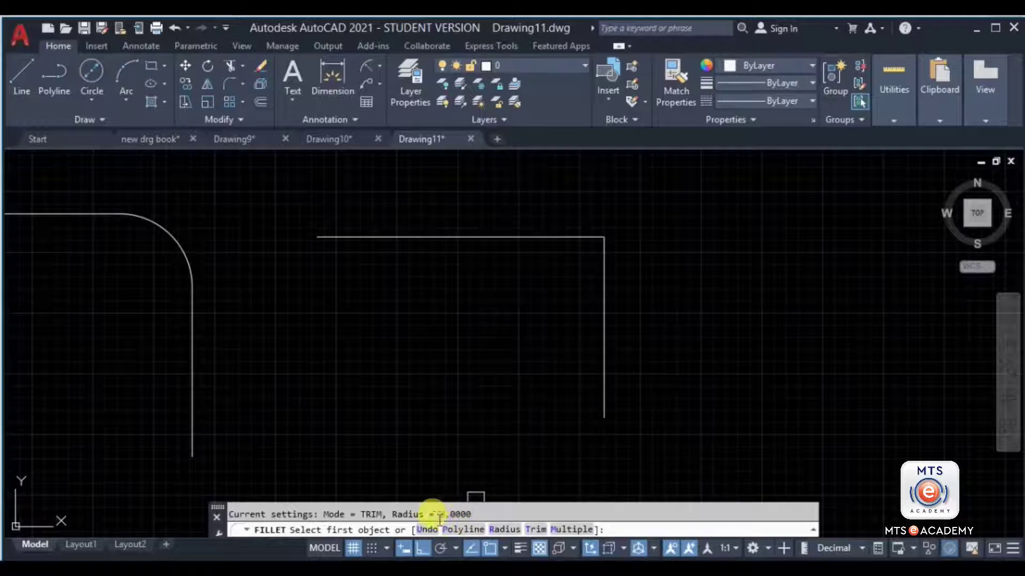
left_click(526, 231)
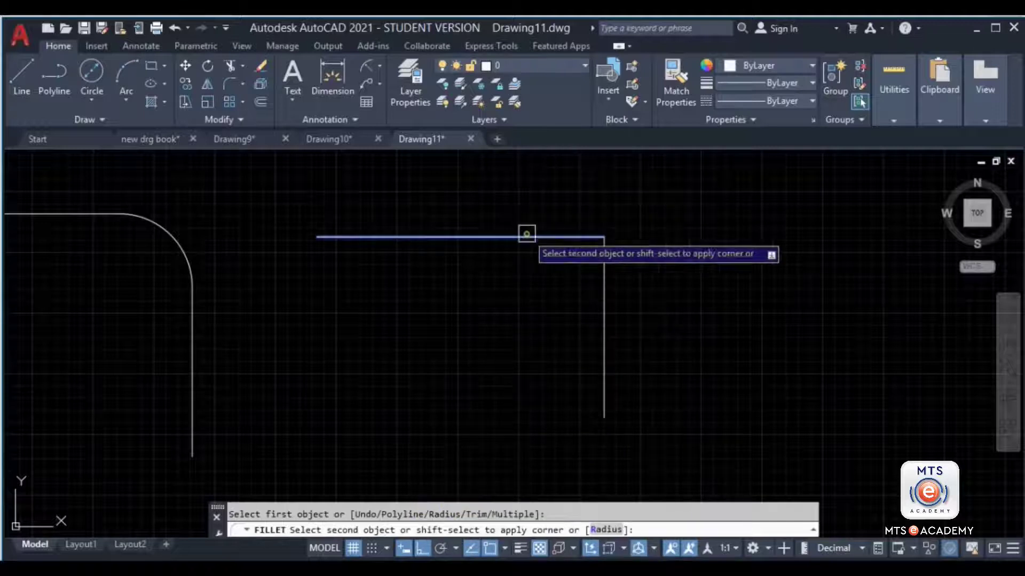
left_click(598, 300)
Step: Draw a horizontal line above and right of the third corner and a separate vertical line below its right end, leaving a gap
mouse_move(721, 311)
middle_mouse_down()
mouse_move(659, 332)
mouse_move(514, 332)
middle_mouse_up()
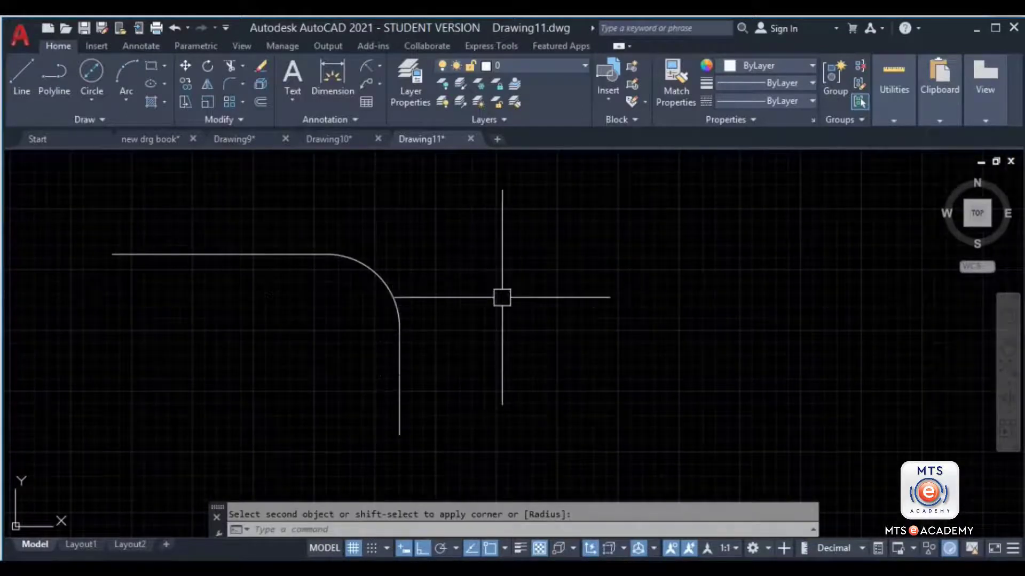
middle_click_drag(476, 286, 450, 341)
type("l")
key("Return")
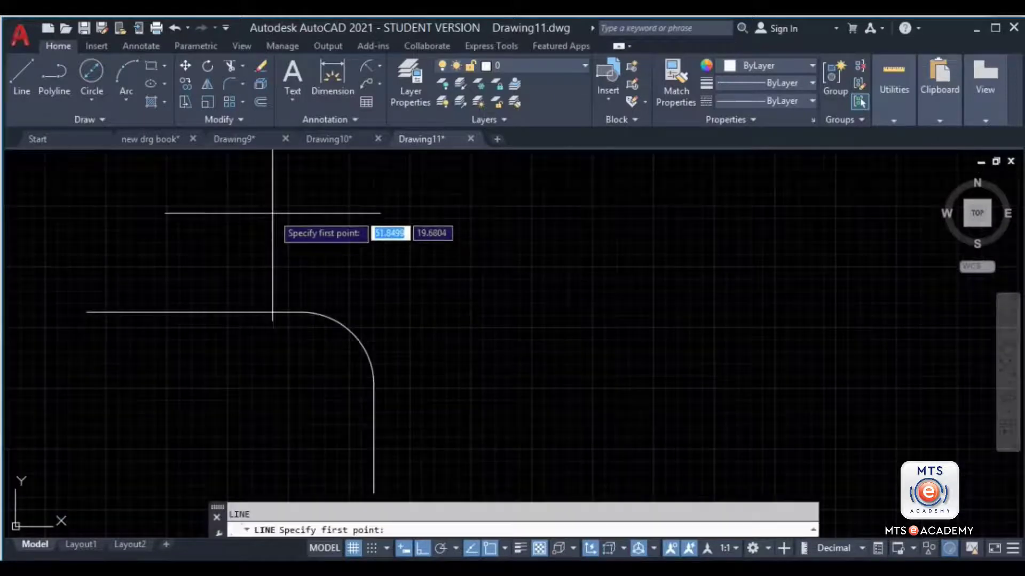
left_click(273, 214)
left_click(570, 214)
key("Escape")
key("Return")
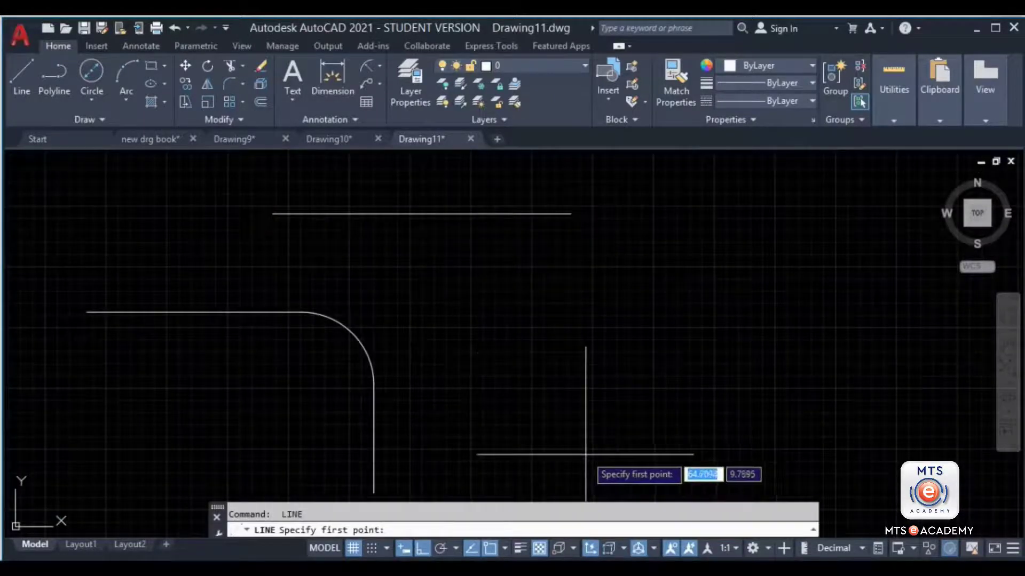
left_click(586, 453)
left_click(590, 281)
key("Escape")
Step: Draw a second unconnected pair right of the first: a horizontal line and a separate vertical line about 7 units long below its right end
middle_click_drag(611, 272, 575, 272)
middle_click_drag(664, 270, 469, 292)
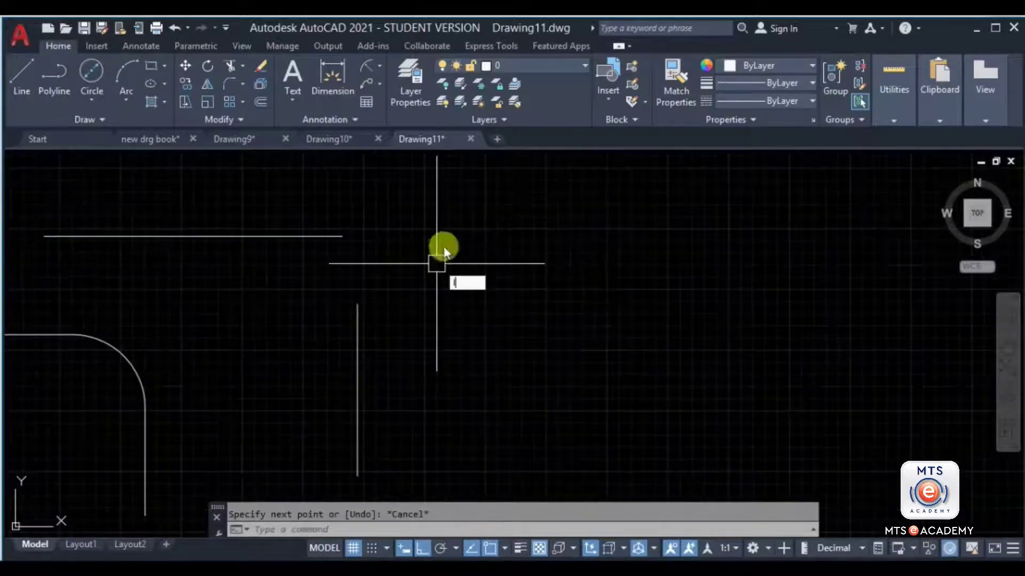
key("Return")
left_click(434, 238)
left_click(623, 237)
key("Escape")
key("Return")
left_click(700, 457)
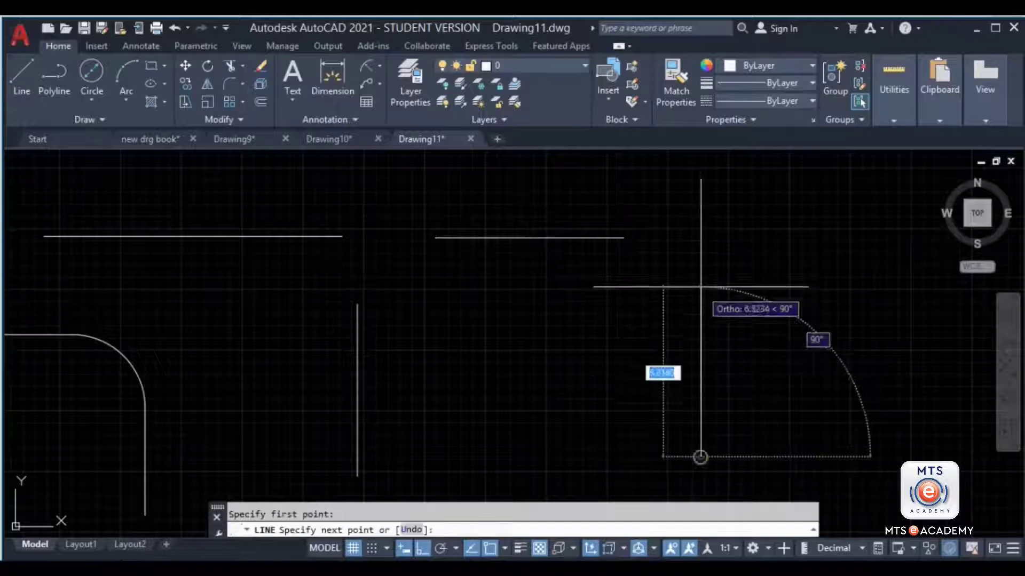
left_click(700, 281)
key("Escape")
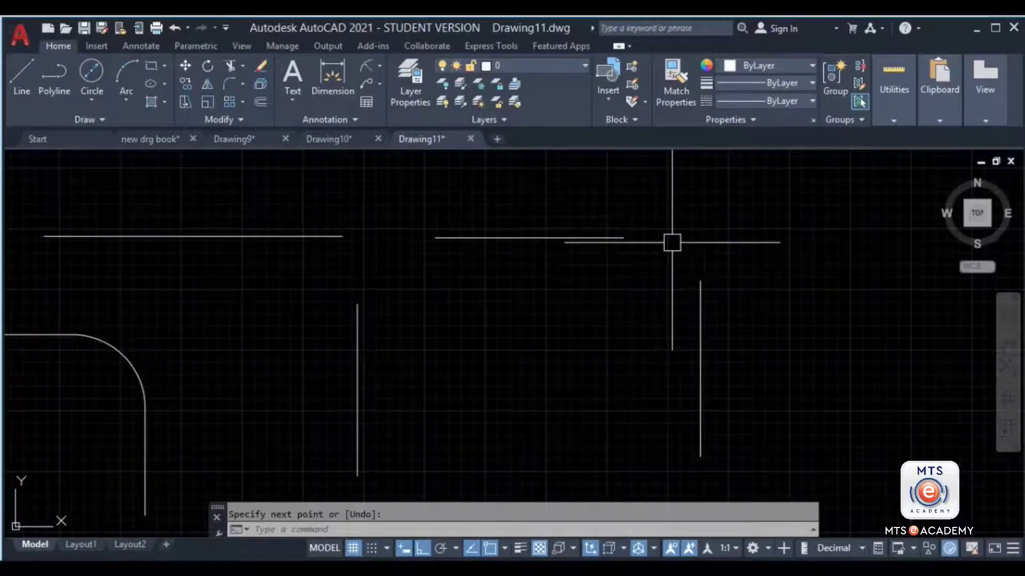
Step: Fillet the second unconnected line pair with a radius of 0 to join them in a sharp corner
type("f")
key("Return")
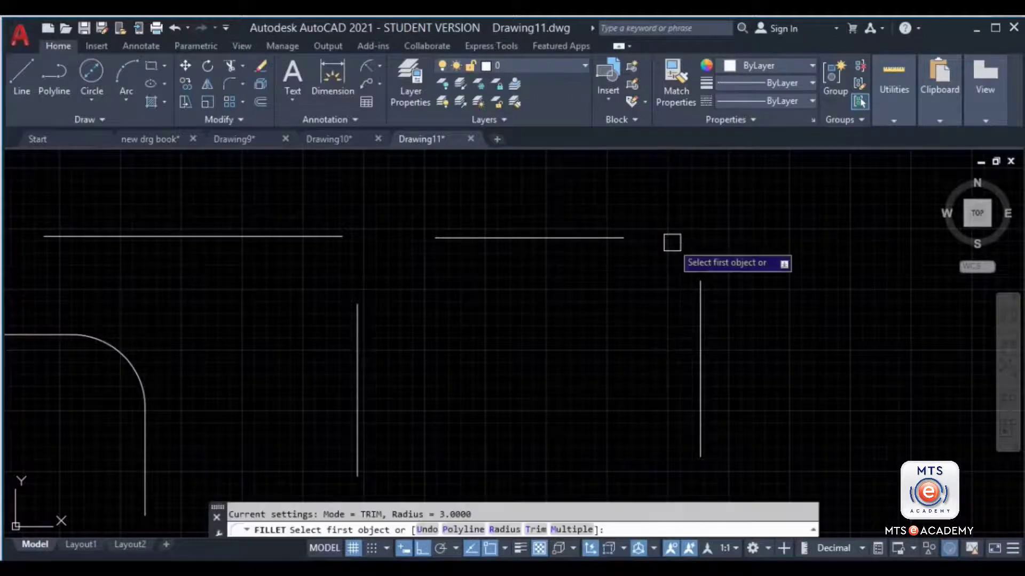
type("r")
key("Return")
type("0")
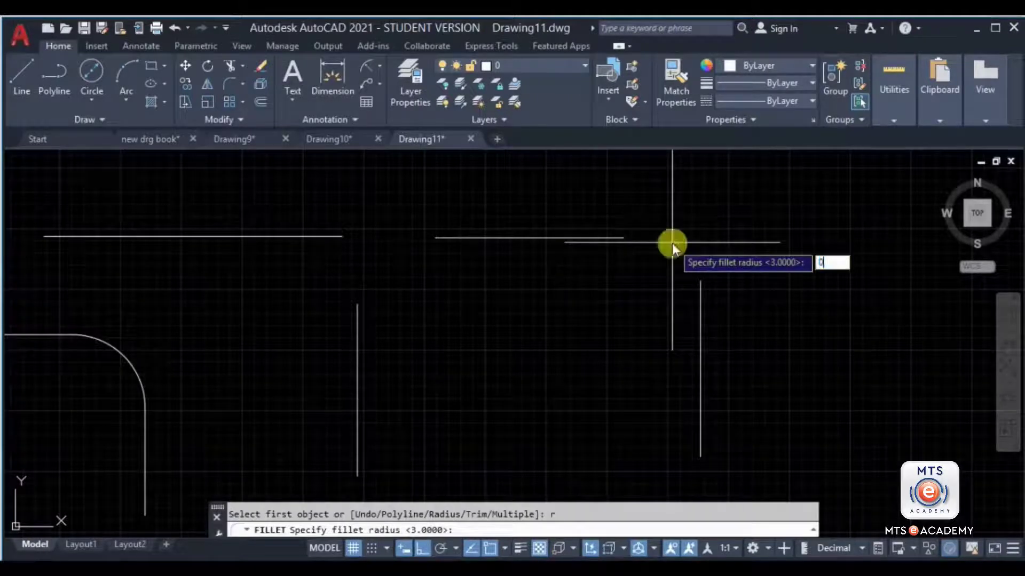
key("Return")
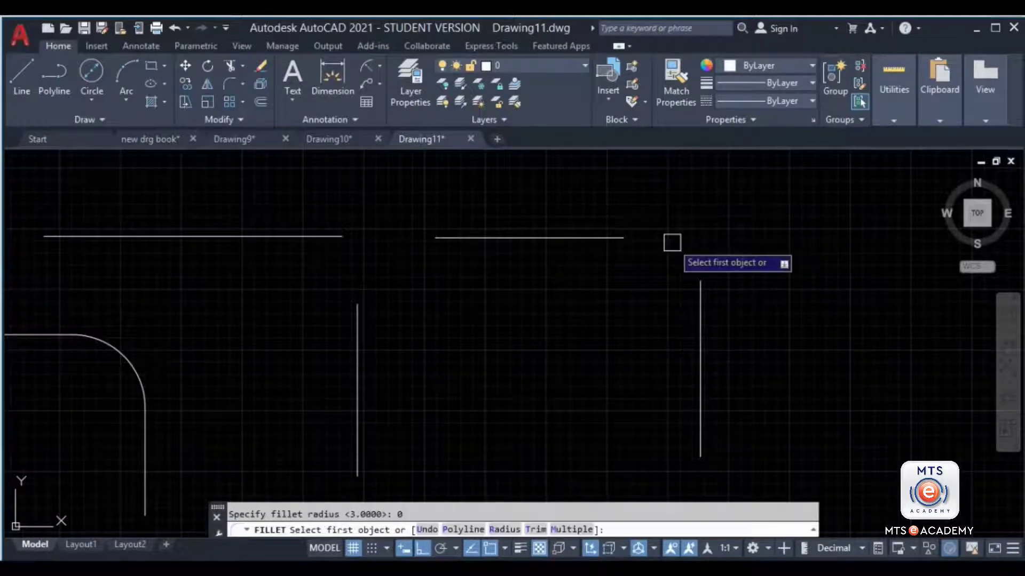
left_click(594, 239)
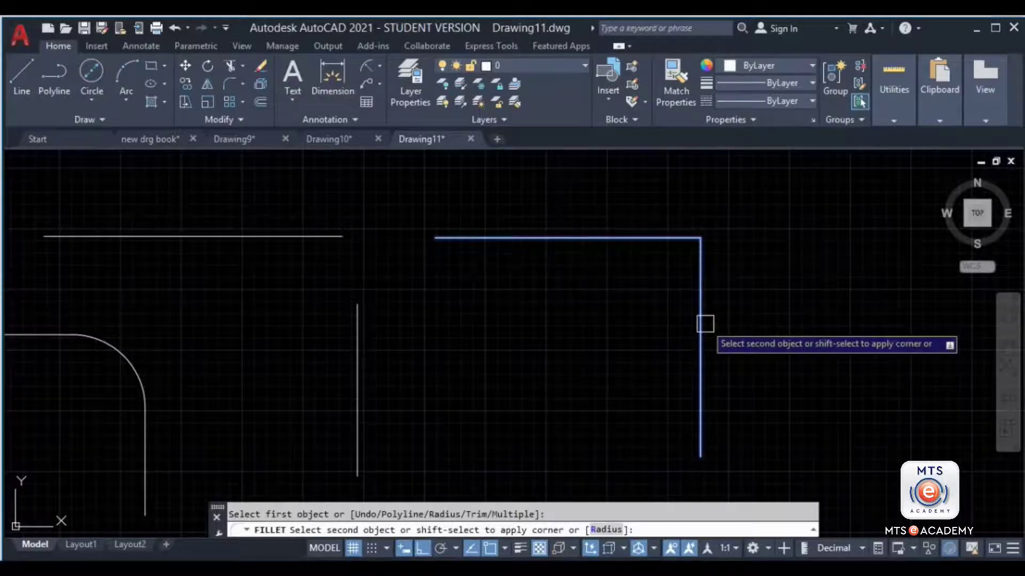
left_click(701, 323)
Step: Draw a long horizontal line above the sharp corner and a vertical line crossing it near its right end
middle_click_drag(785, 200, 675, 362)
type("l")
key("Return")
left_click(297, 218)
left_click(822, 218)
key("Return")
key("Return")
left_click(716, 182)
left_click(716, 429)
key("Return")
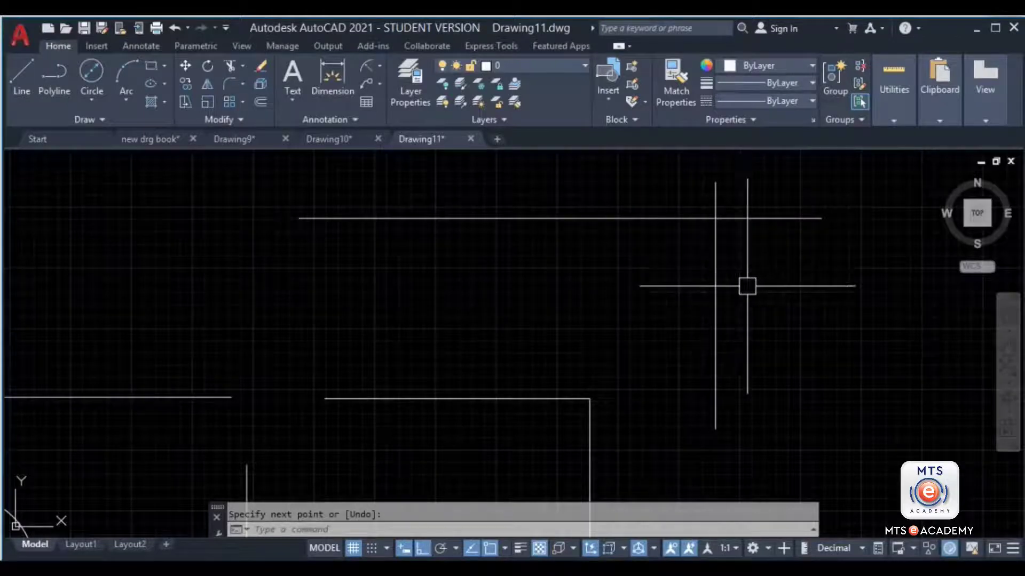
Step: Fillet the crossing lines with the current radius of 0, keeping the left and lower portions
key("Return")
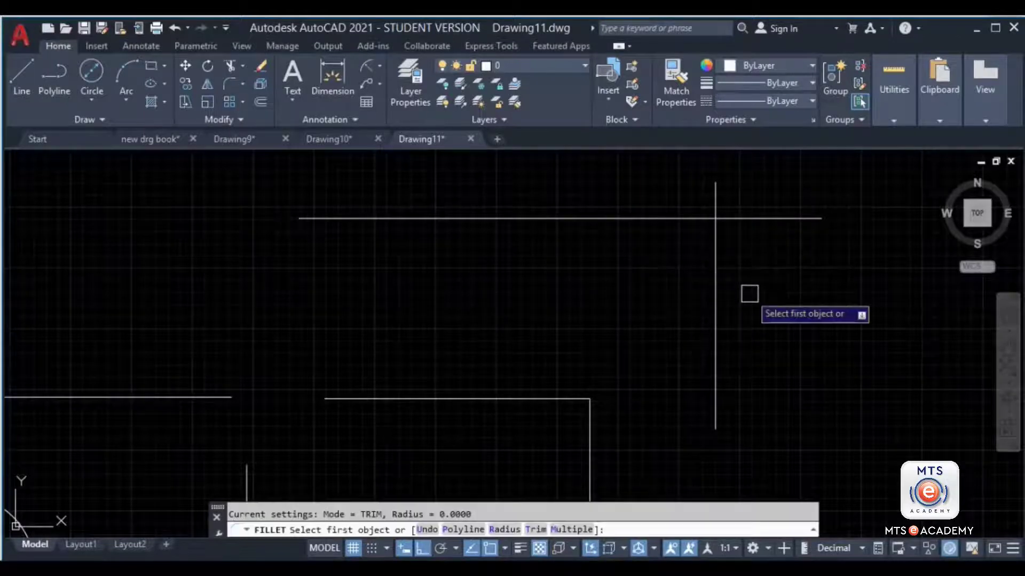
left_click(715, 270)
left_click(643, 218)
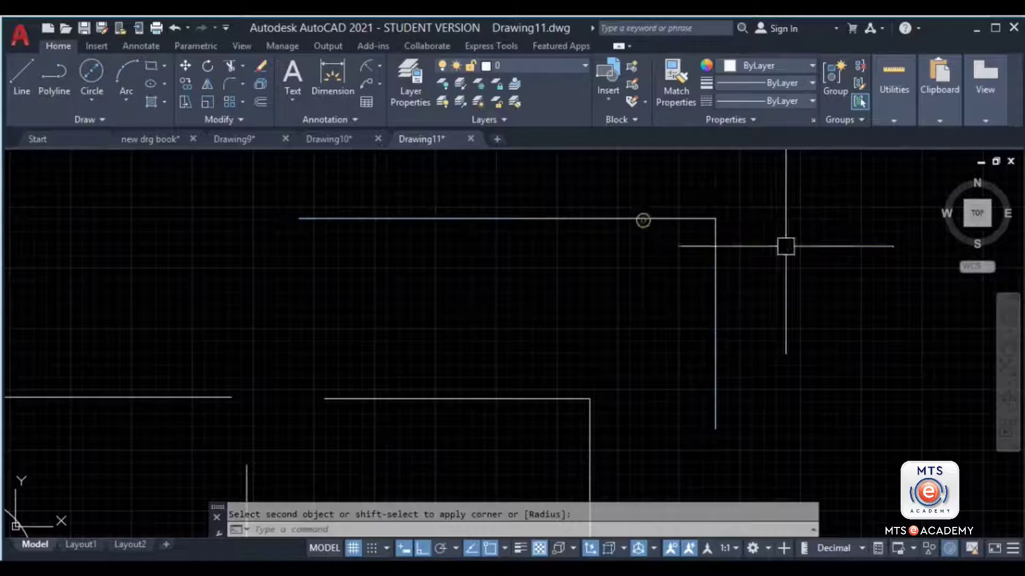
Step: Draw a second crossing pair up and right of the sharp corners: a horizontal line about 16.5 units long and a vertical line through it
middle_click_drag(714, 198, 722, 244)
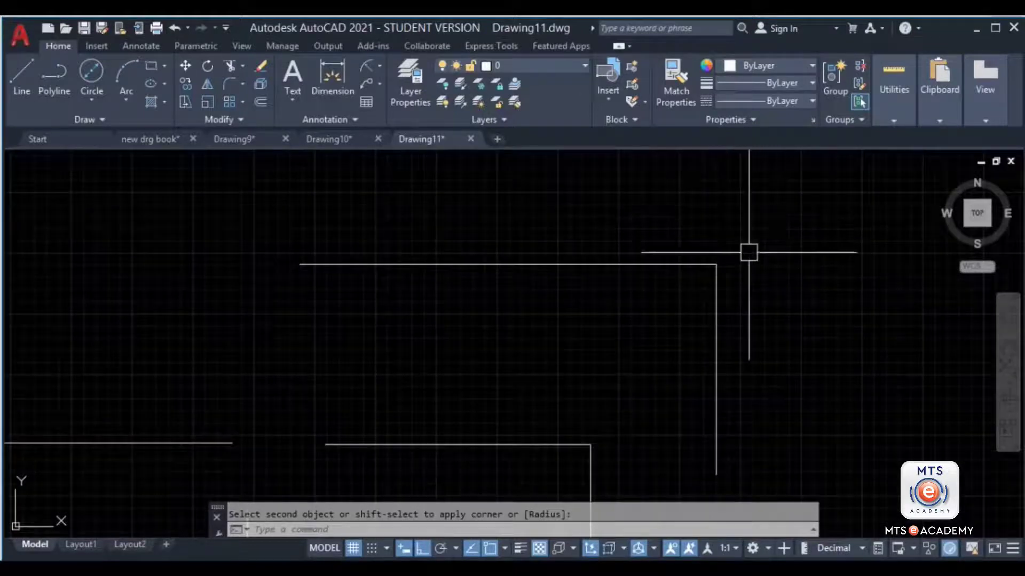
mouse_move(748, 251)
middle_mouse_down()
mouse_move(733, 316)
mouse_move(710, 248)
middle_mouse_up()
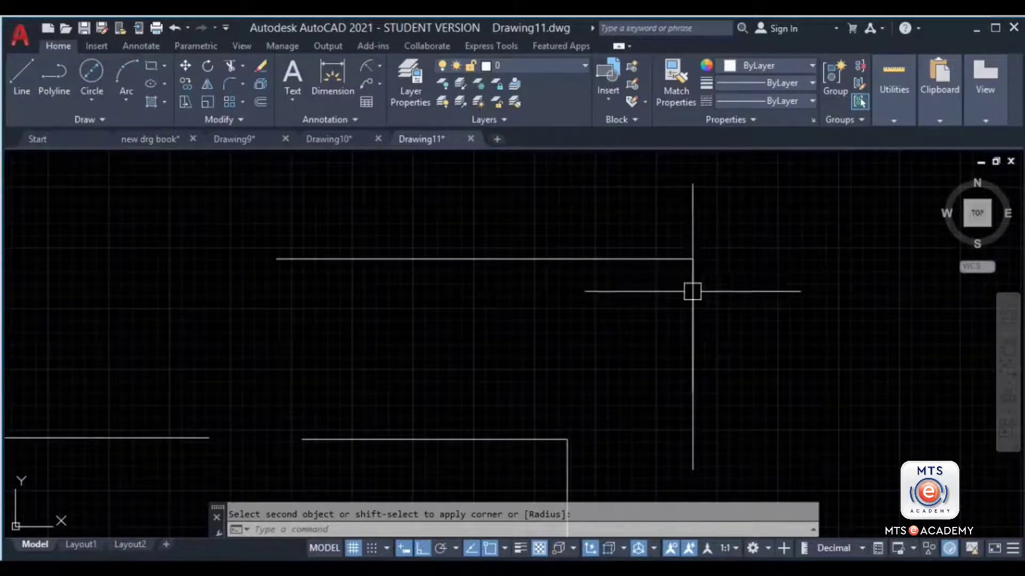
mouse_move(610, 411)
middle_mouse_down()
mouse_move(658, 332)
mouse_move(546, 298)
middle_mouse_up()
scroll(667, 342, "down", 2)
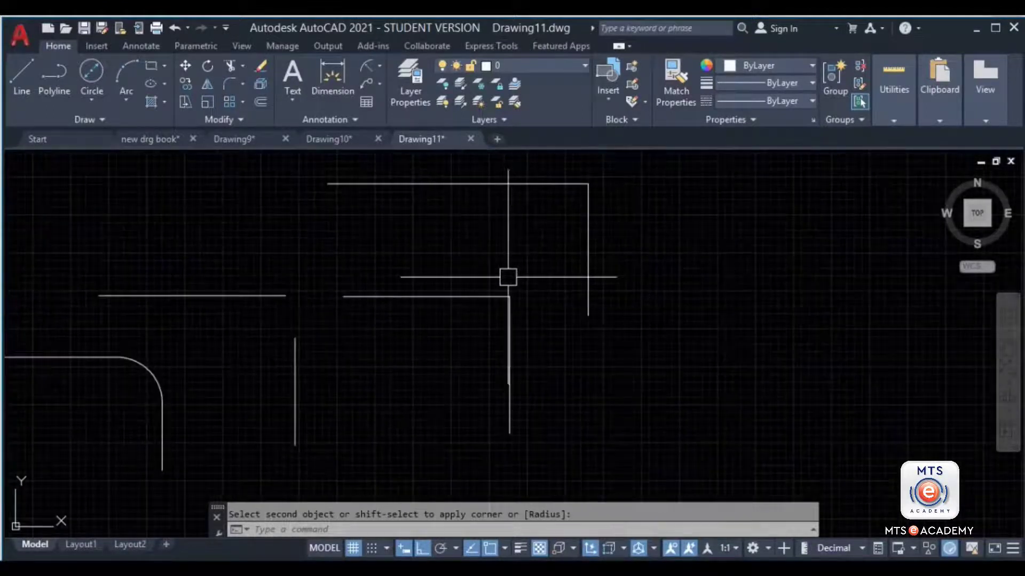
mouse_move(756, 311)
middle_mouse_down()
mouse_move(663, 335)
mouse_move(657, 299)
middle_mouse_up()
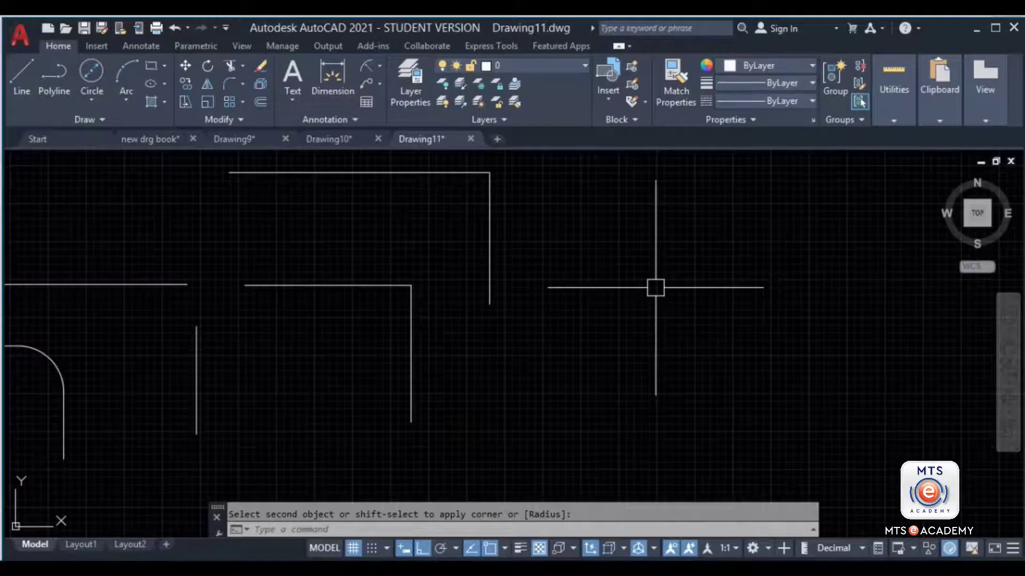
middle_click_drag(656, 289, 607, 336)
middle_click_drag(565, 259, 531, 320)
middle_click_drag(590, 276, 580, 357)
key("Escape")
type("l")
key("Return")
left_click(523, 243)
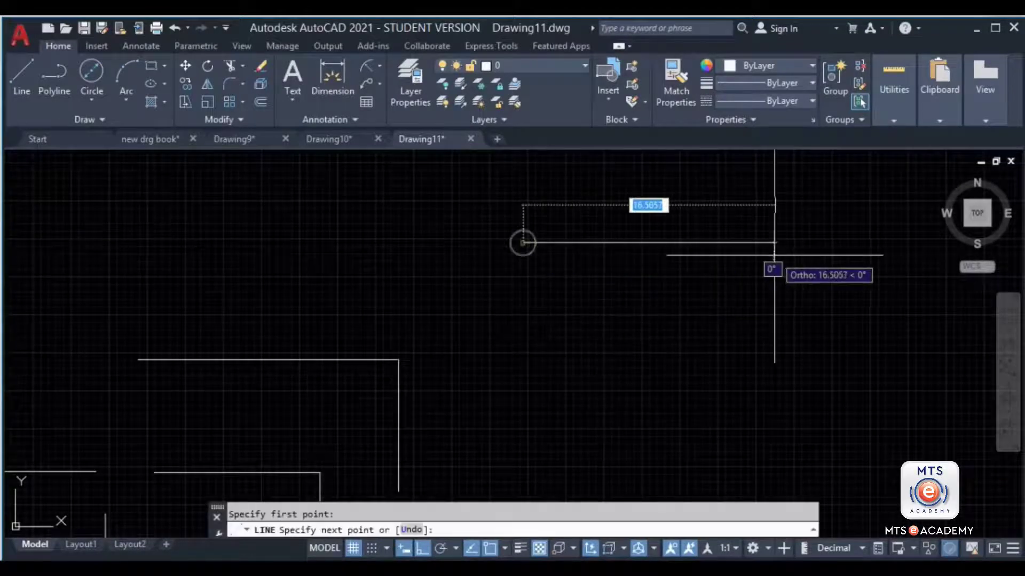
key("Escape")
key("Return")
left_click(686, 188)
left_click(686, 406)
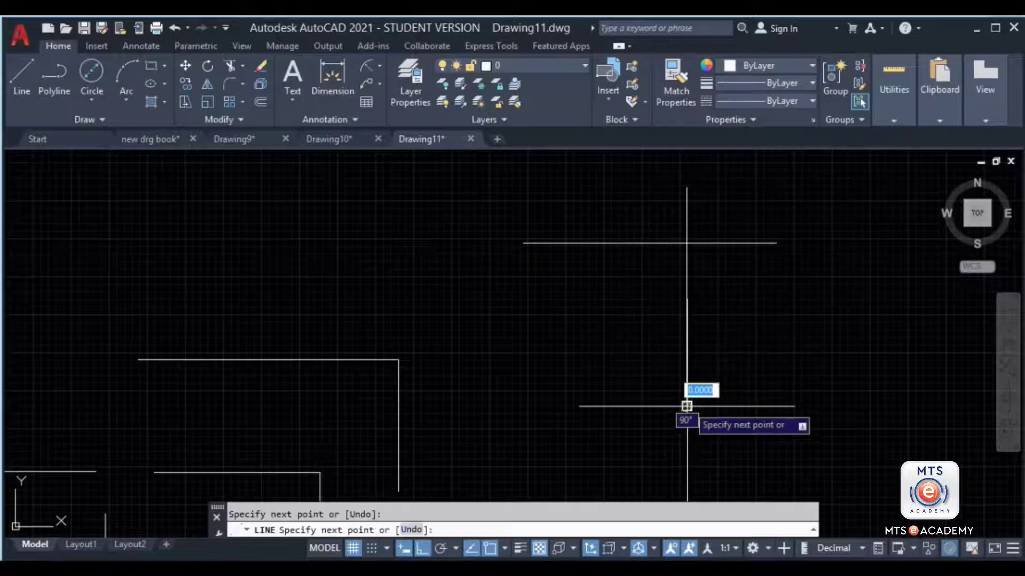
key("Escape")
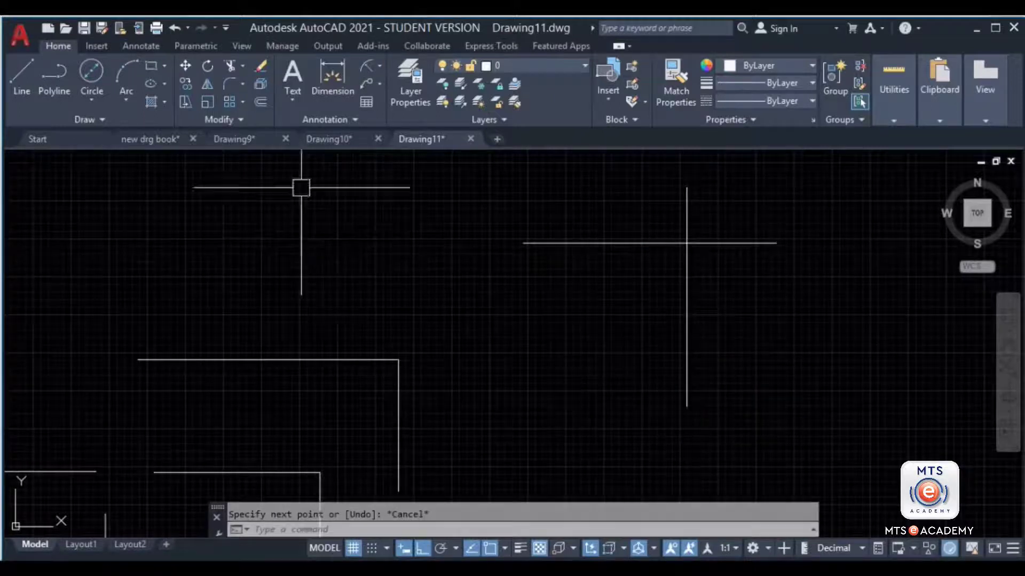
Step: Fillet the lower-left corner of the second crossing pair with a radius of 1 in No trim mode
left_click(236, 84)
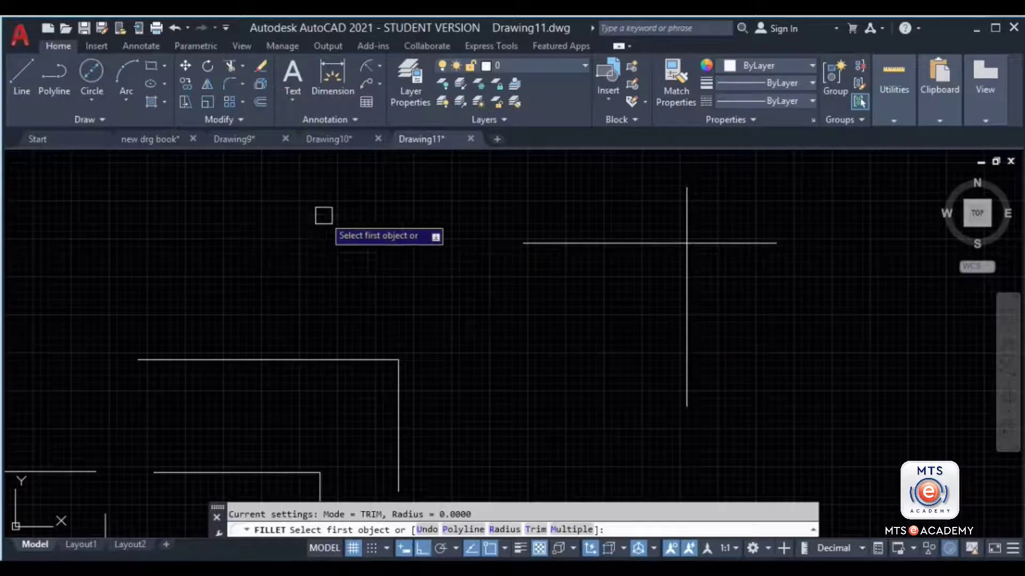
key("Escape")
key("Return")
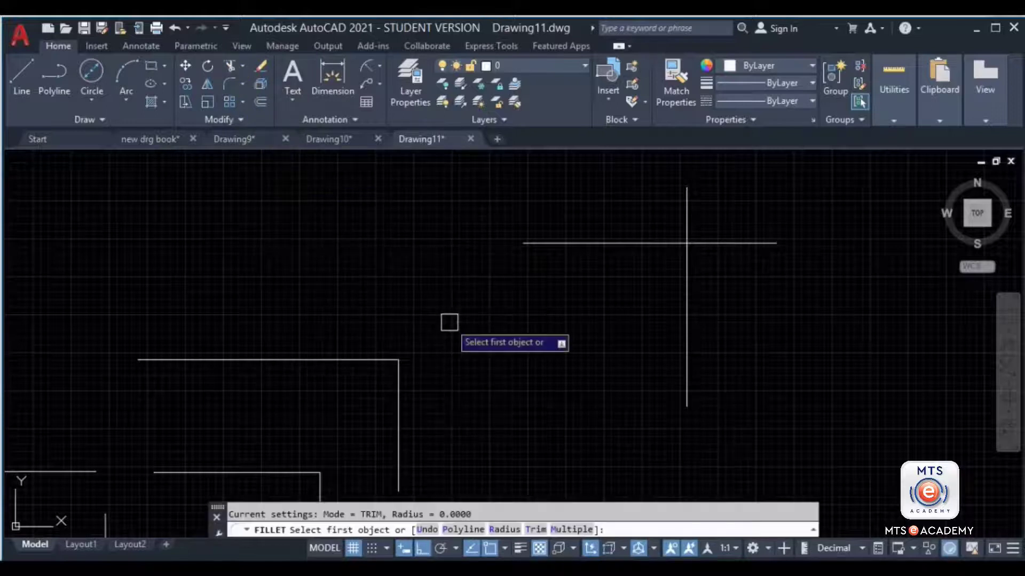
left_click(504, 530)
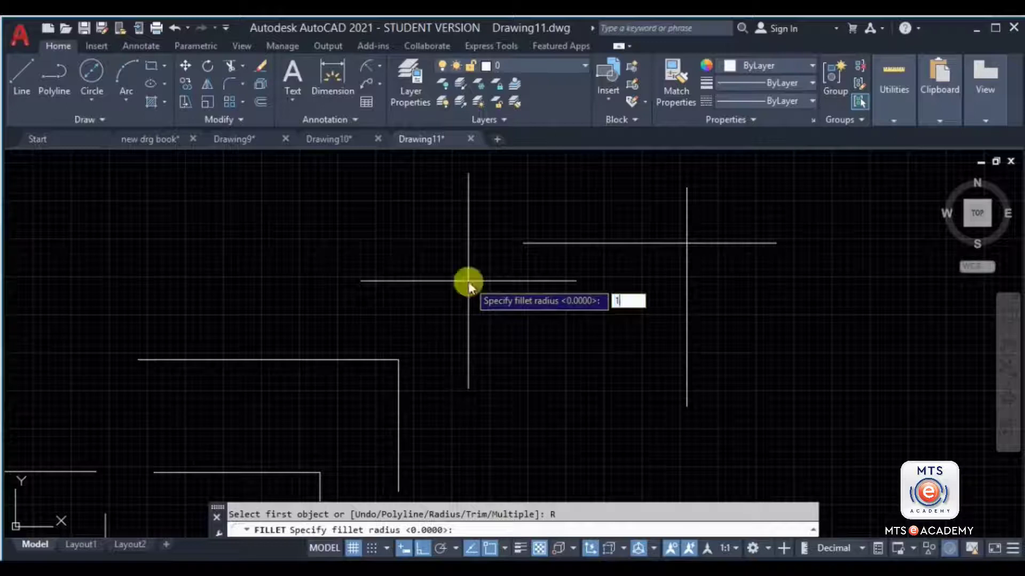
type("1")
key("Return")
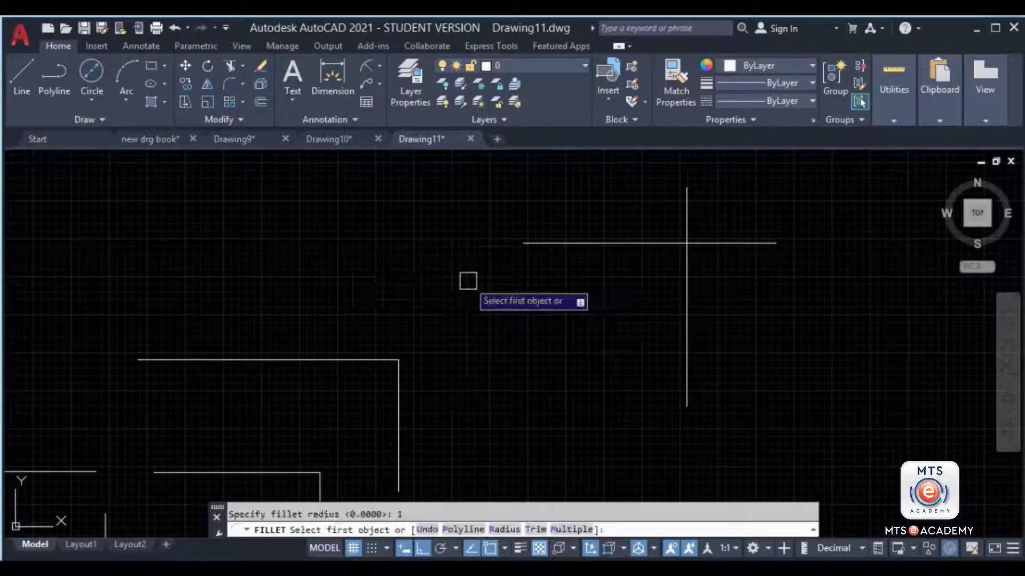
left_click(535, 530)
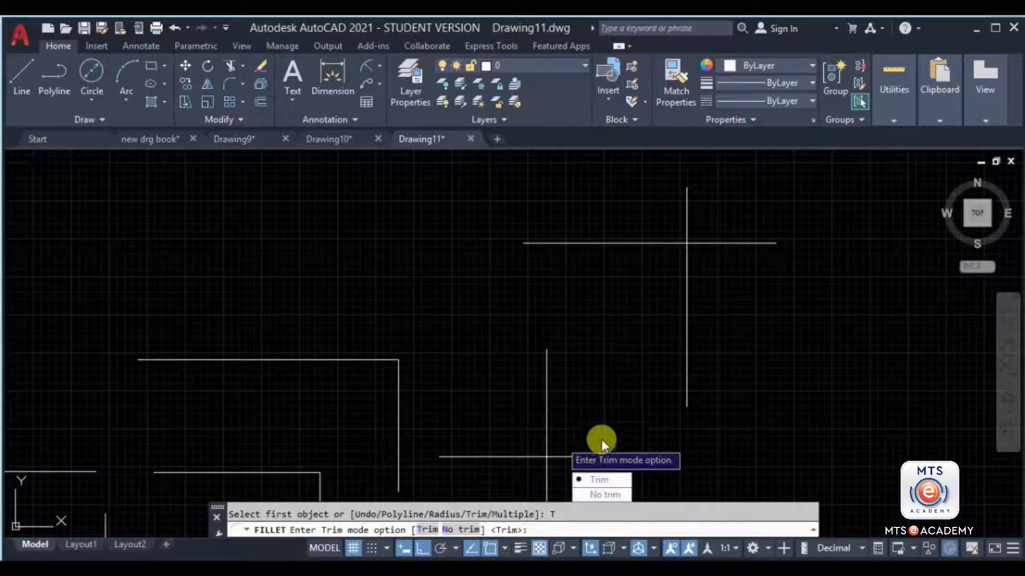
left_click(600, 490)
middle_click_drag(597, 269, 567, 282)
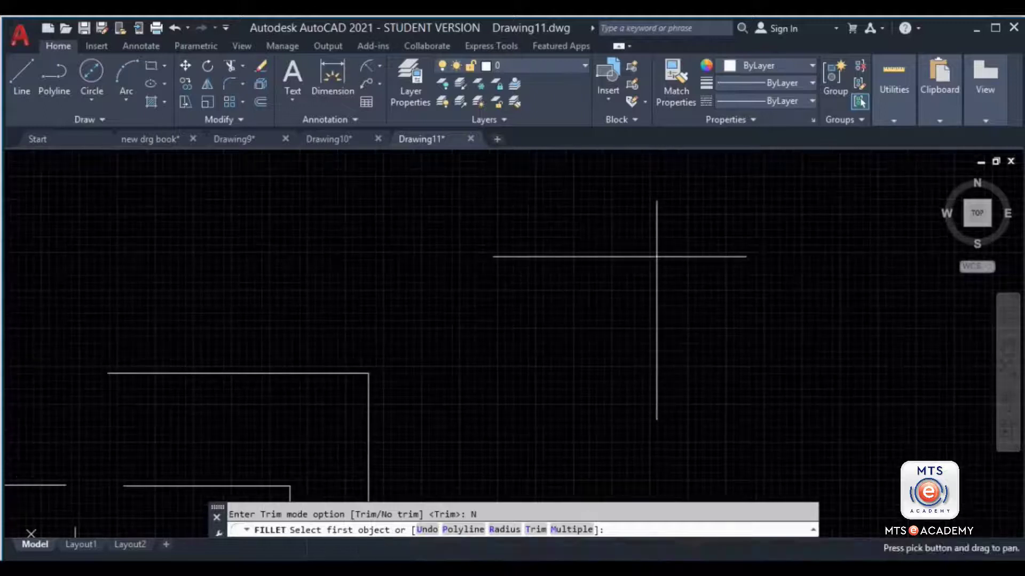
left_click(569, 257)
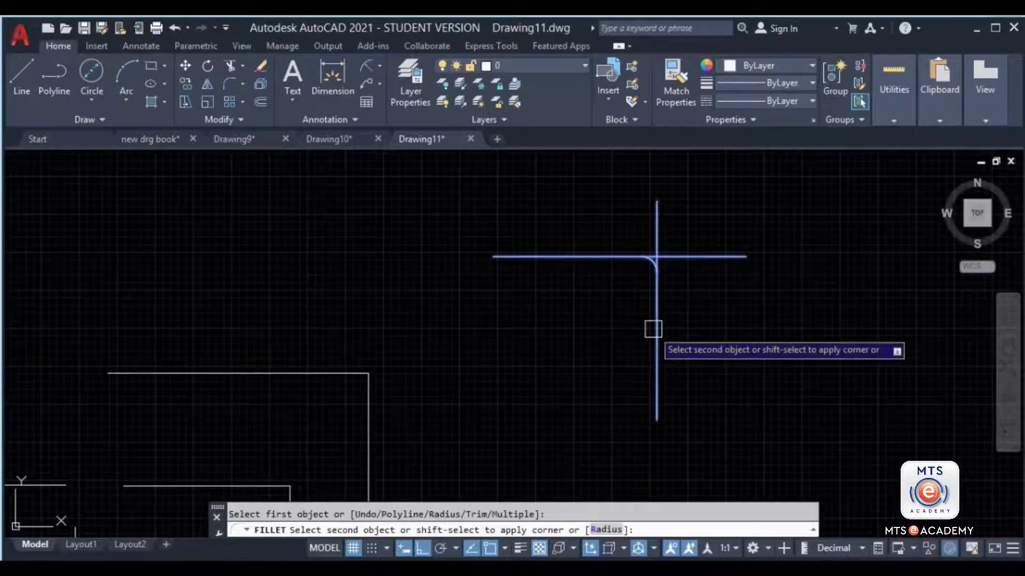
left_click(656, 326)
Step: Draw a third crossing pair up and right of the untrimmed fillet: a horizontal line and a vertical line through it
scroll(655, 281, "up", 5)
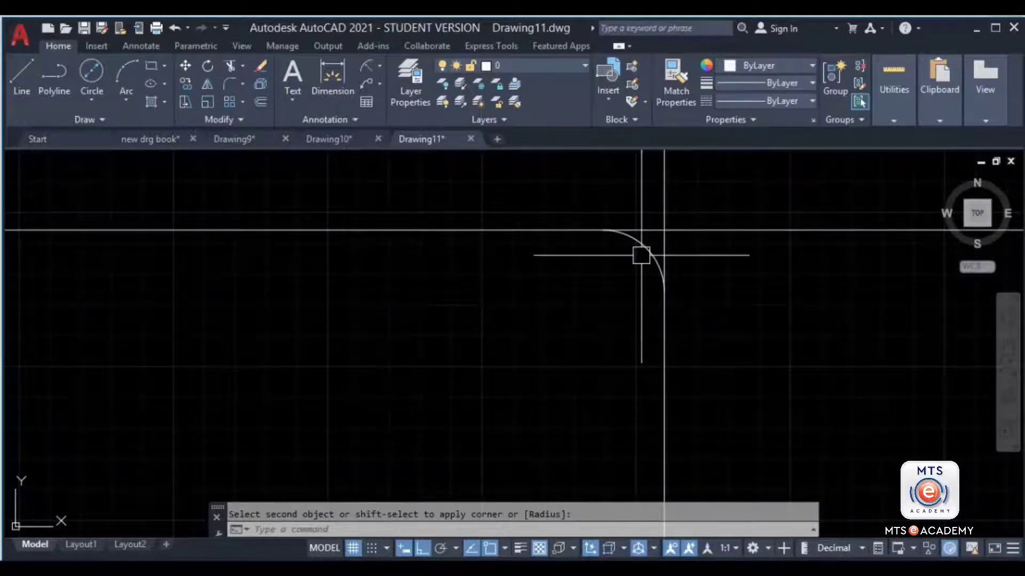
middle_click_drag(652, 254, 616, 335)
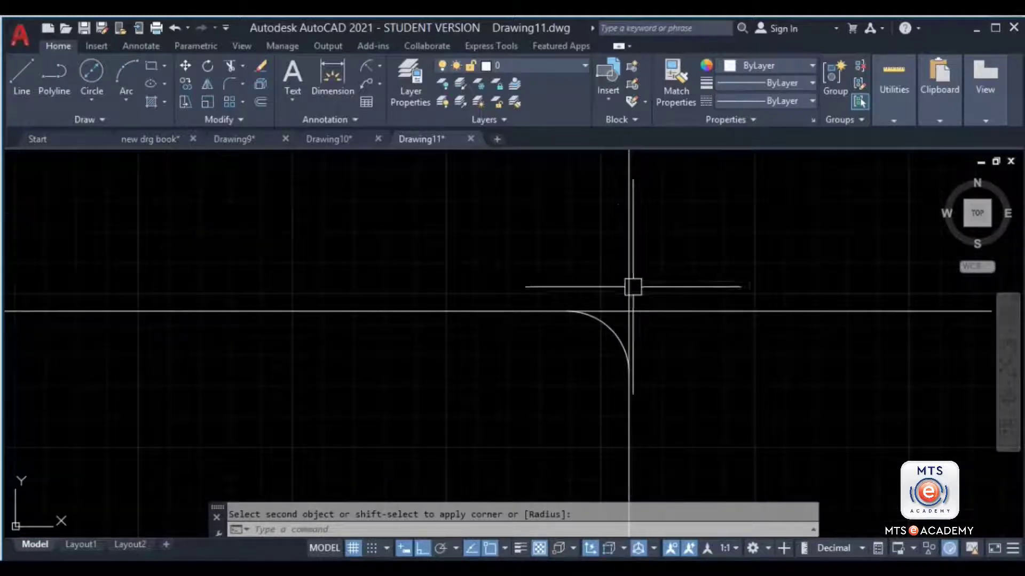
scroll(587, 302, "down", 2)
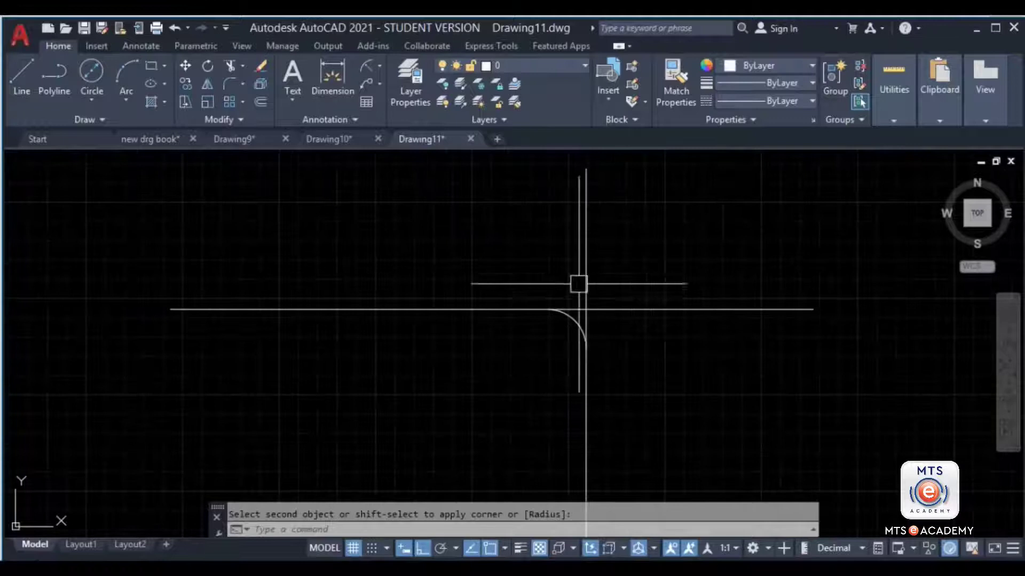
scroll(670, 293, "down", 2)
middle_click_drag(676, 289, 442, 309)
key("Escape")
type("l")
key("Return")
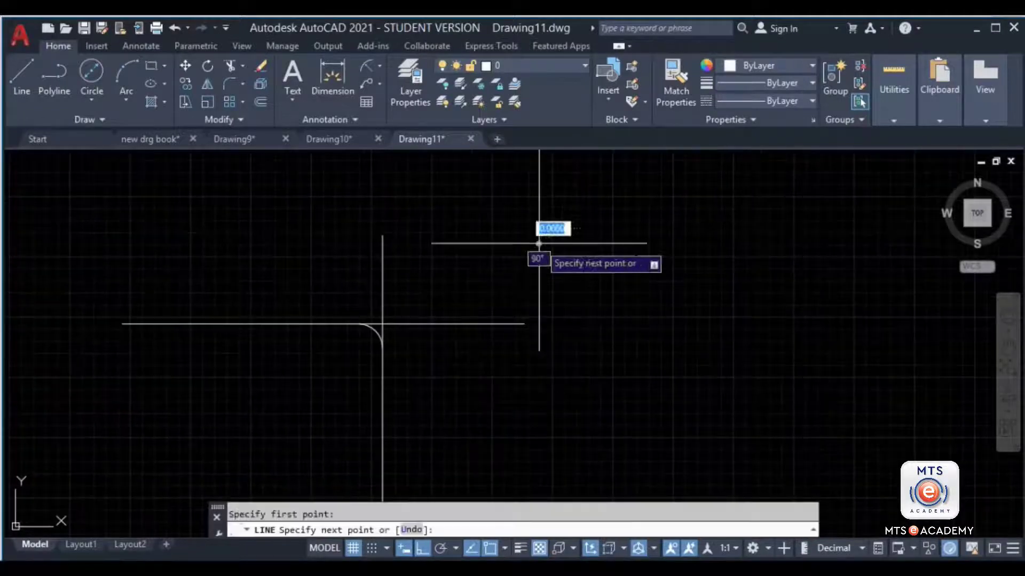
left_click(731, 185)
left_click(731, 382)
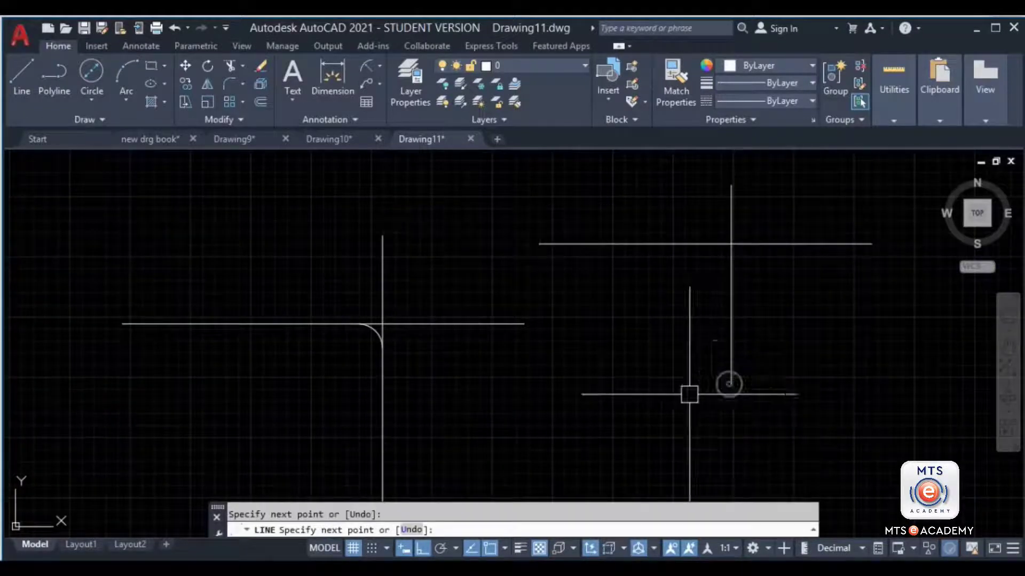
key("Escape")
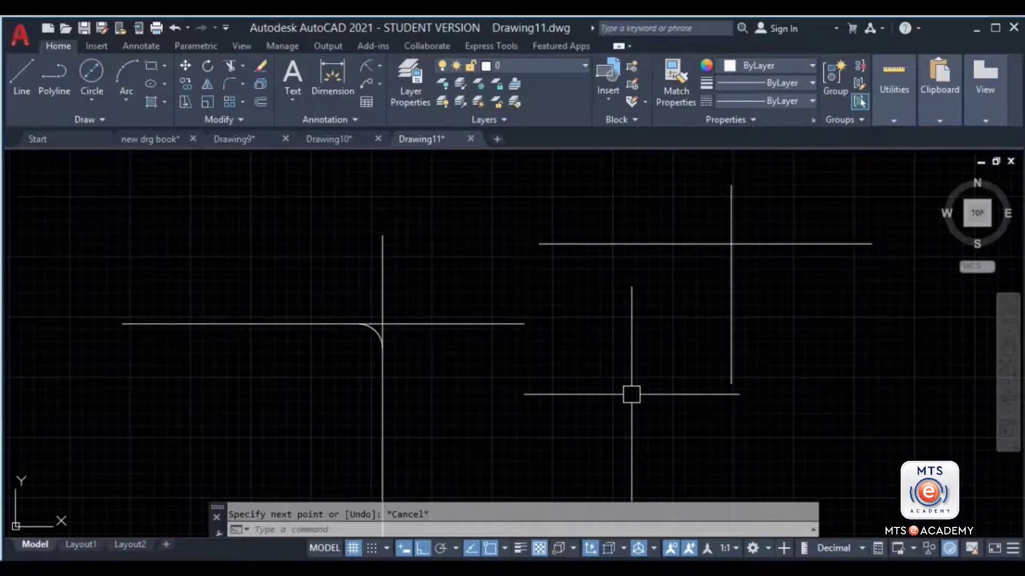
Step: Fillet the third crossing pair with a radius of 2 in Trim mode, keeping the left part of the horizontal line and the lower part of the vertical
type("f")
key("Return")
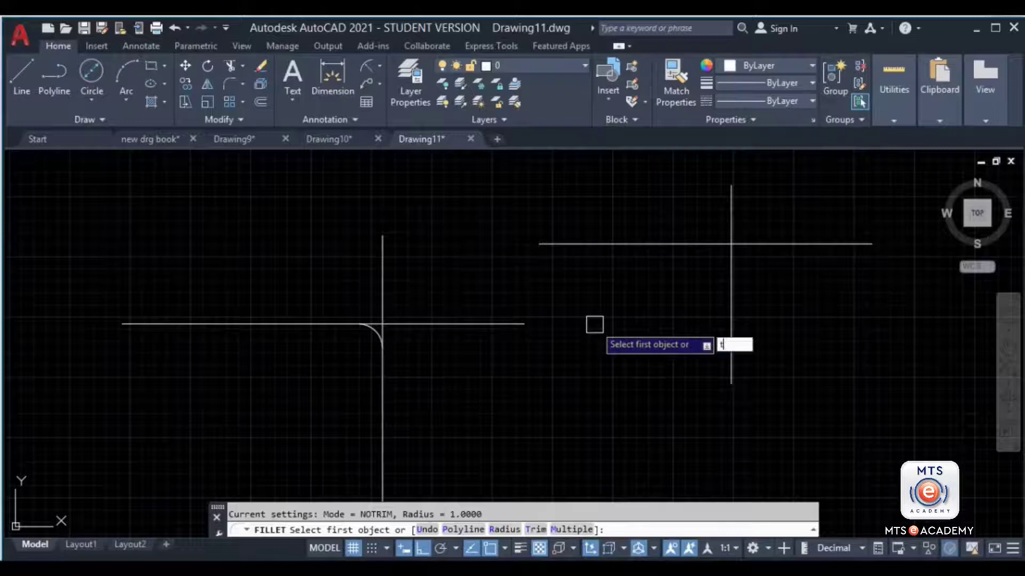
key("Return")
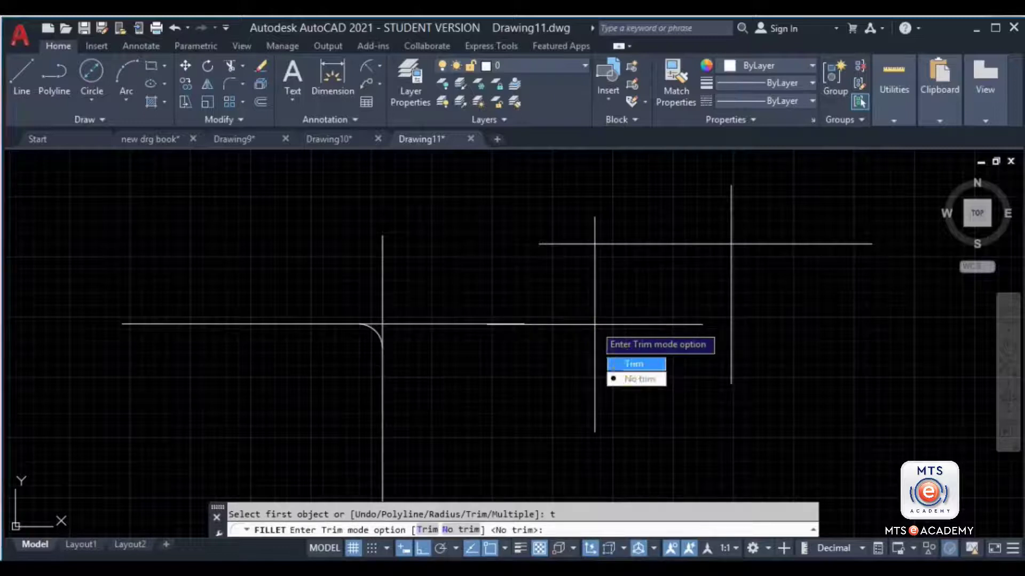
left_click(632, 364)
type("r")
key("Return")
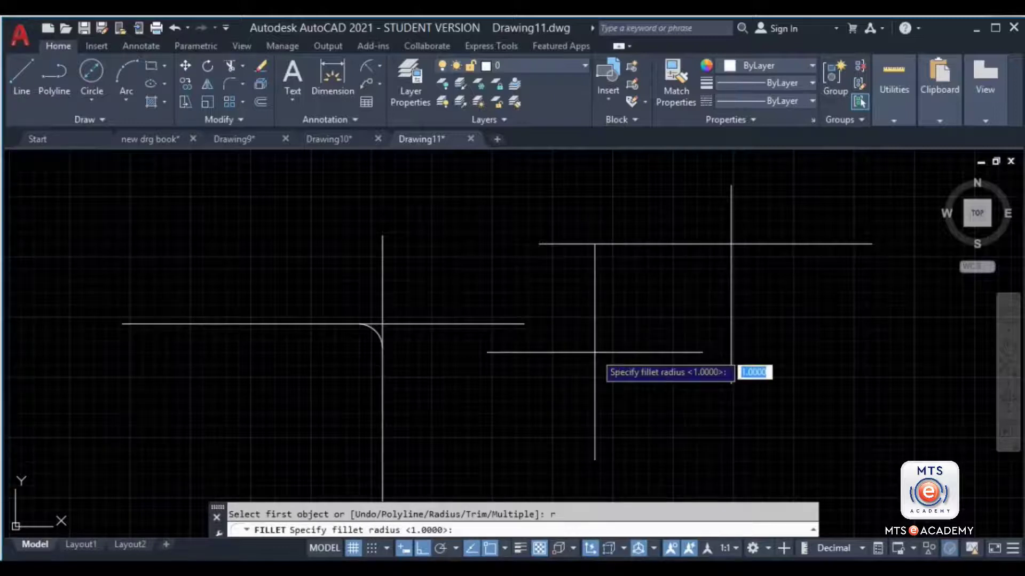
type("2")
key("Return")
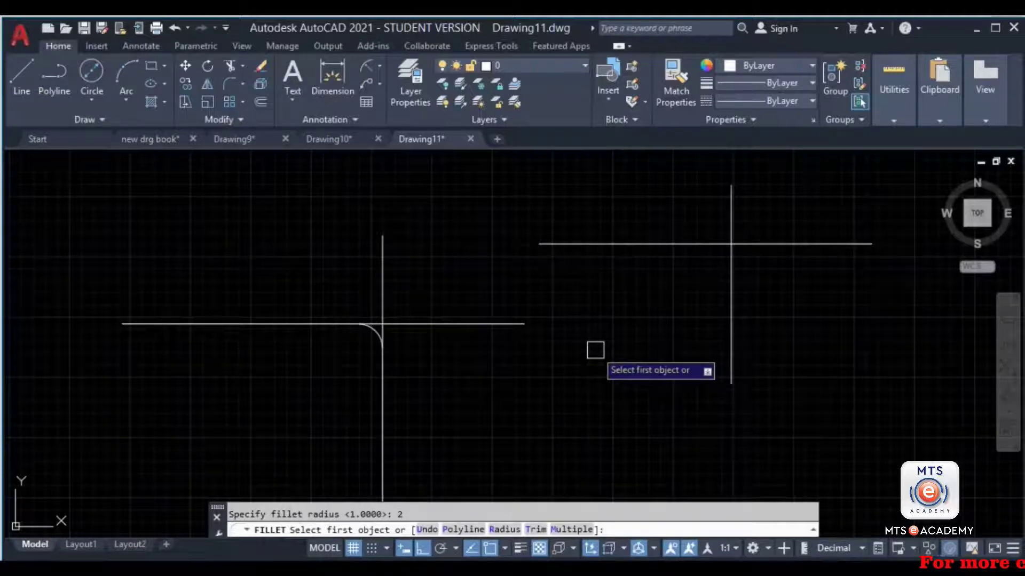
left_click(656, 244)
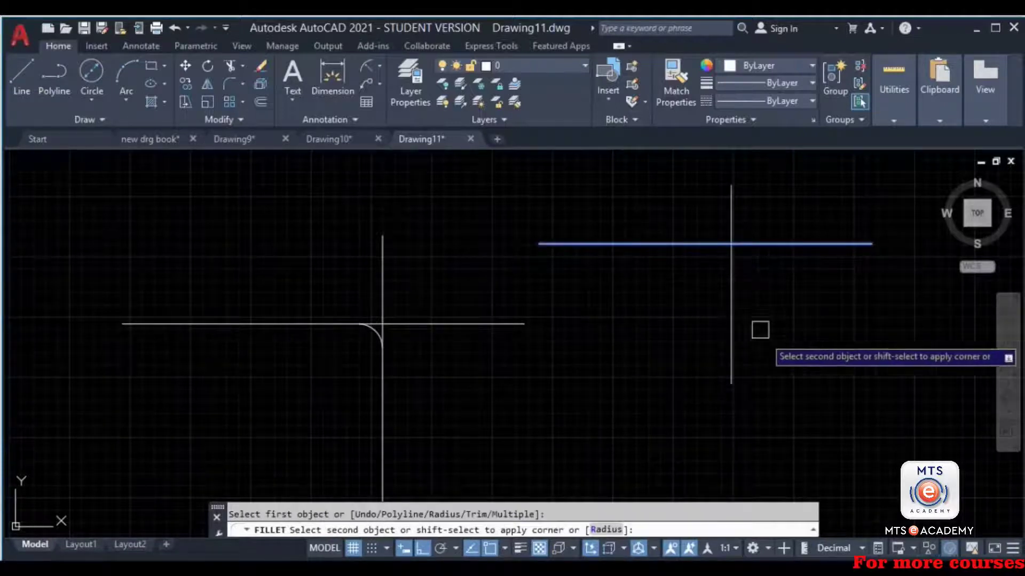
left_click(732, 300)
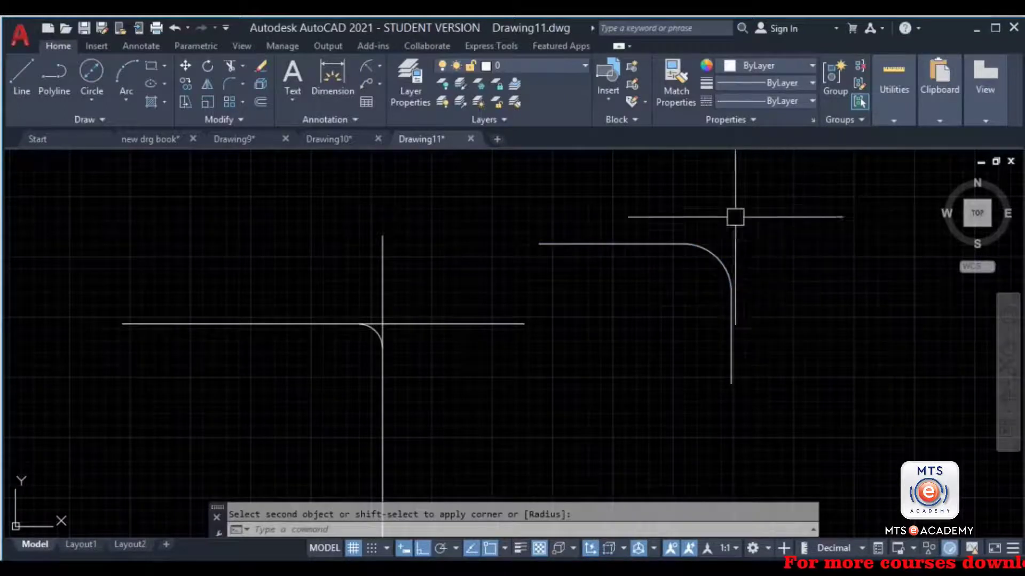
Step: Draw a horizontal line to the right of the trimmed fillet and a connected vertical line going down from its right end
mouse_move(816, 297)
middle_mouse_down()
mouse_move(594, 357)
mouse_move(480, 315)
middle_mouse_up()
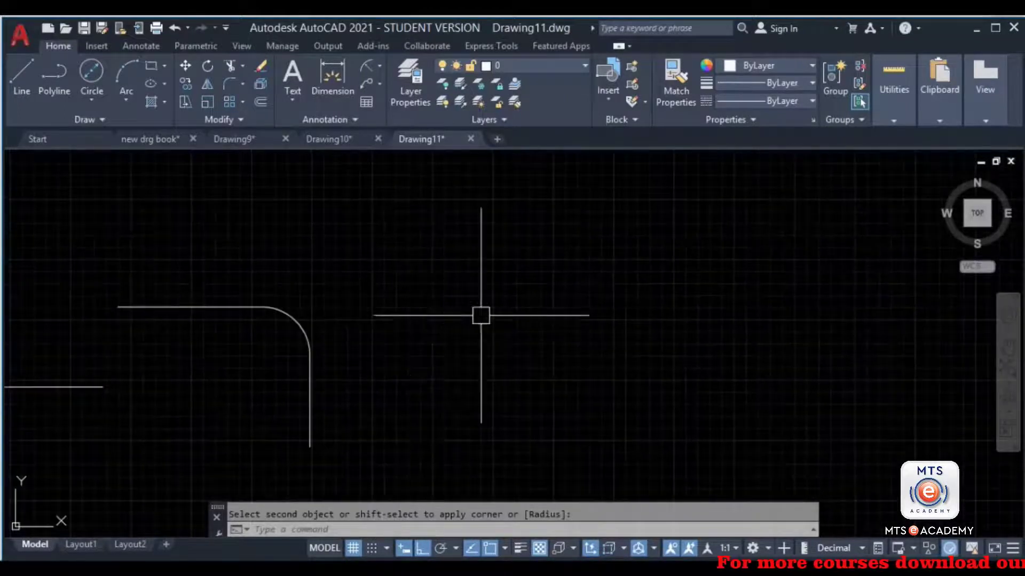
type("l")
key("Return")
left_click(428, 271)
left_click(819, 272)
left_click(819, 471)
key("Escape")
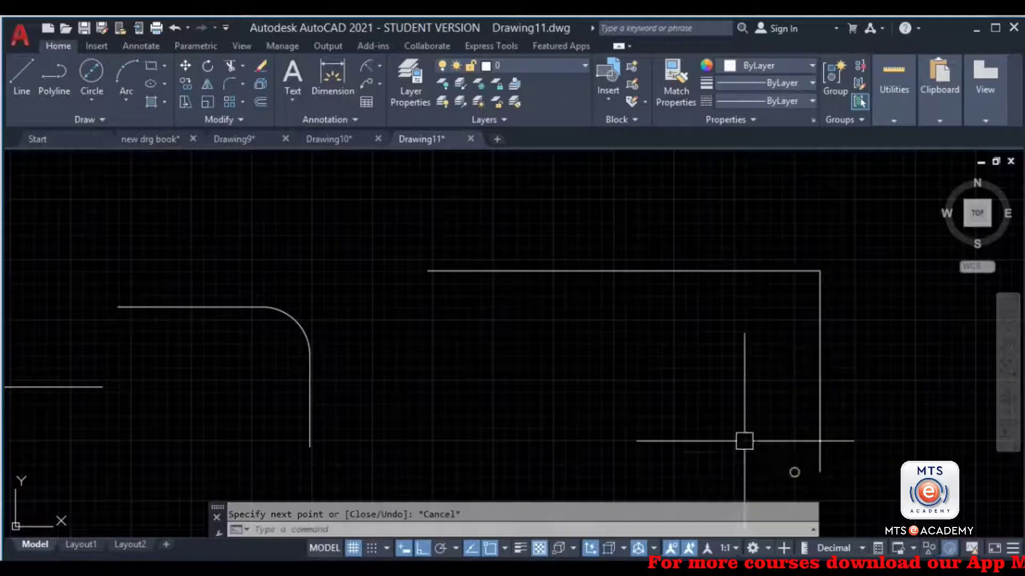
Step: Fillet the corner of the two connected lines in No trim mode with the current radius of 2
type("f")
key("Return")
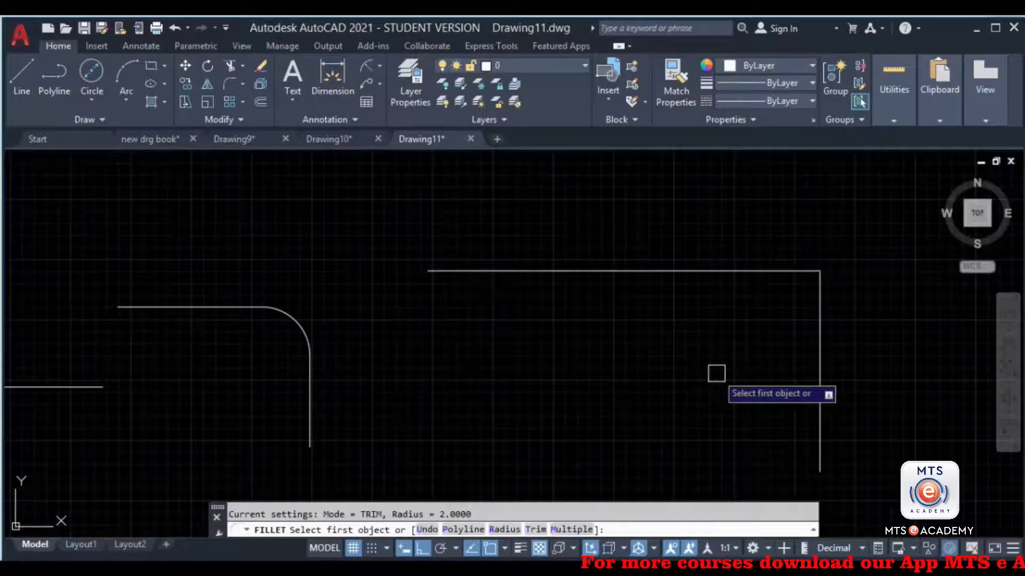
type("t")
key("Return")
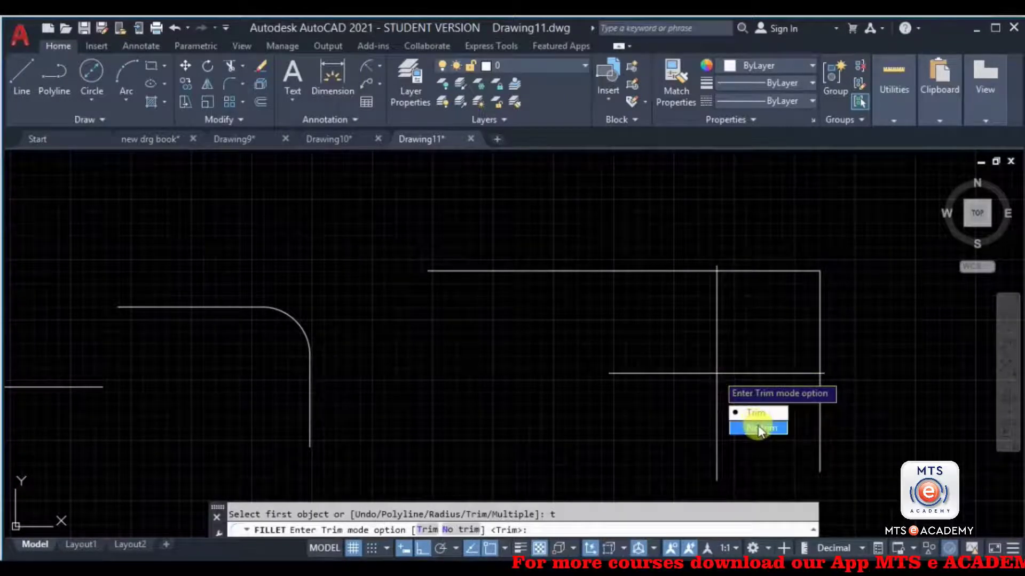
left_click(759, 429)
left_click(697, 272)
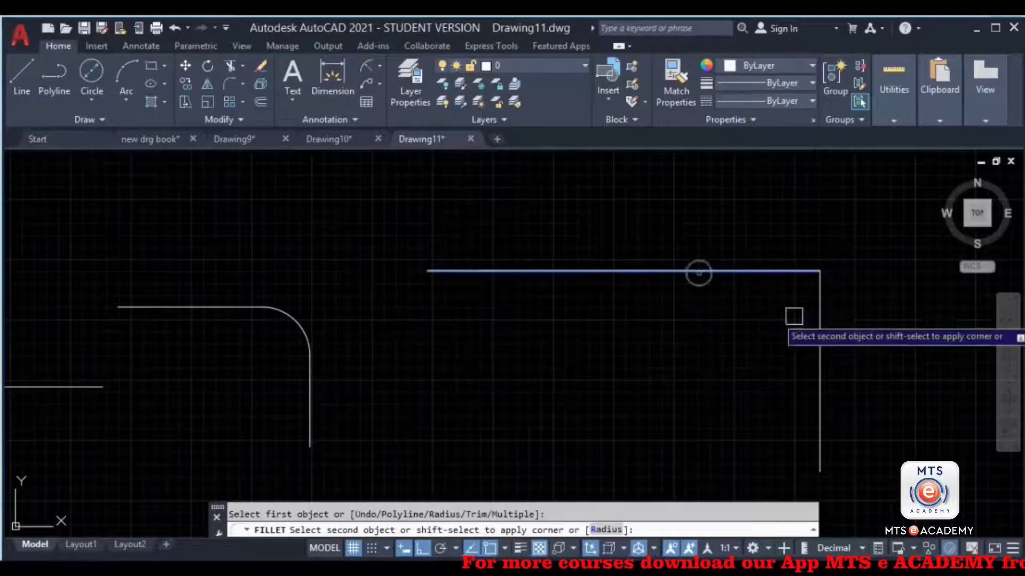
left_click(817, 361)
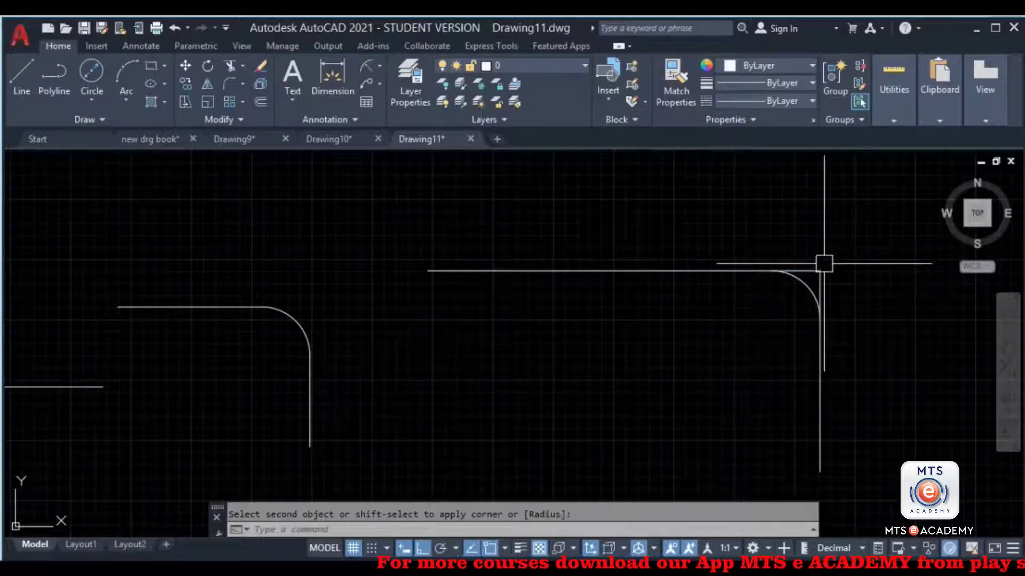
Step: Erase all the line and fillet examples from the drawing
scroll(808, 286, "down", 4)
mouse_move(808, 286)
middle_mouse_down()
mouse_move(852, 254)
mouse_move(916, 153)
middle_mouse_up()
left_click(916, 152)
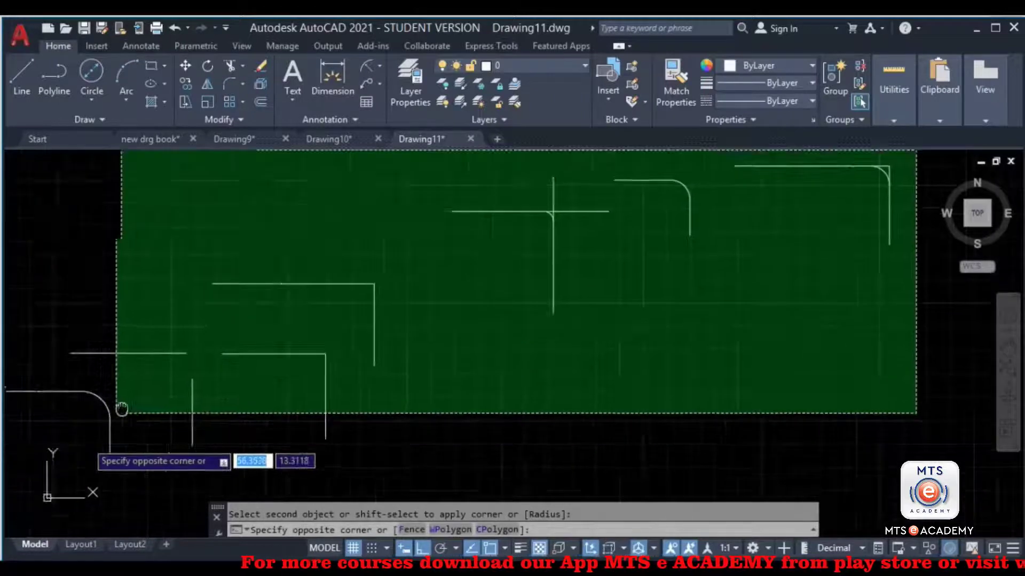
middle_click_drag(121, 409, 180, 350)
left_click(137, 364)
scroll(361, 379, "down", 3)
middle_click_drag(390, 378, 450, 391)
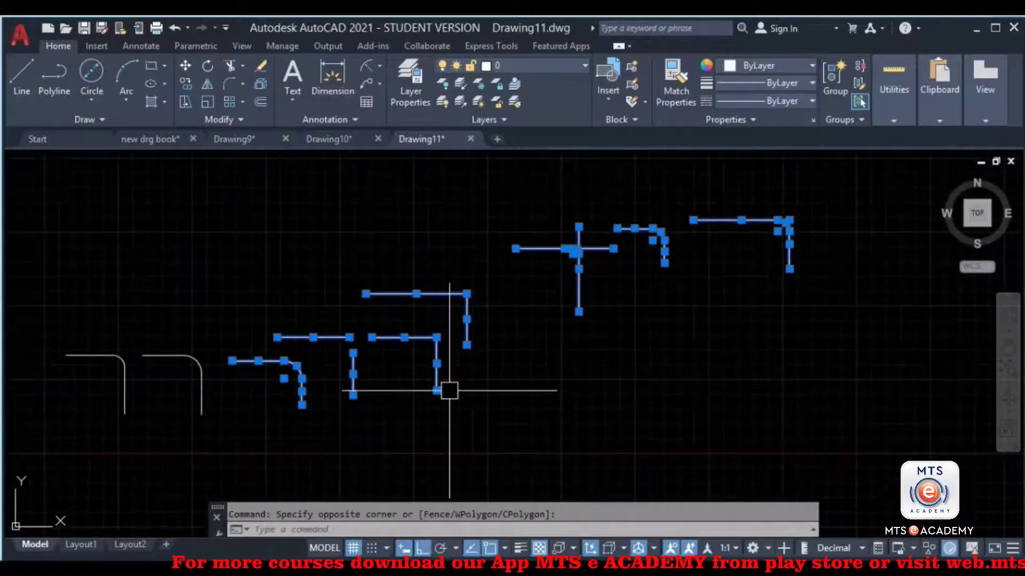
key("Delete")
middle_click_drag(361, 384, 439, 370)
left_click(450, 314)
left_click(137, 426)
key("Delete")
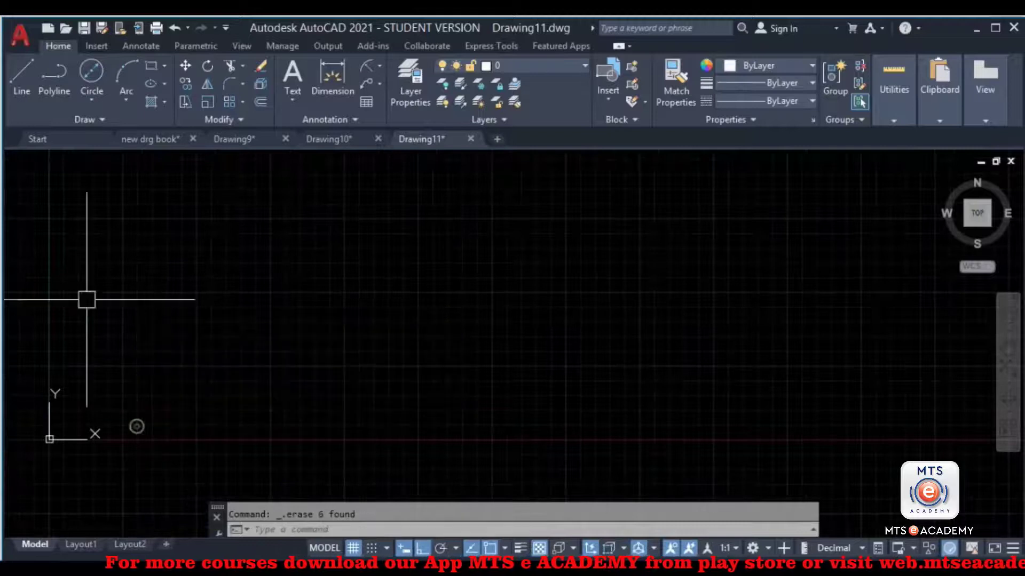
Step: Draw a stepped polyline of five horizontal and vertical segments with a U-shaped dip in the middle
left_click(53, 73)
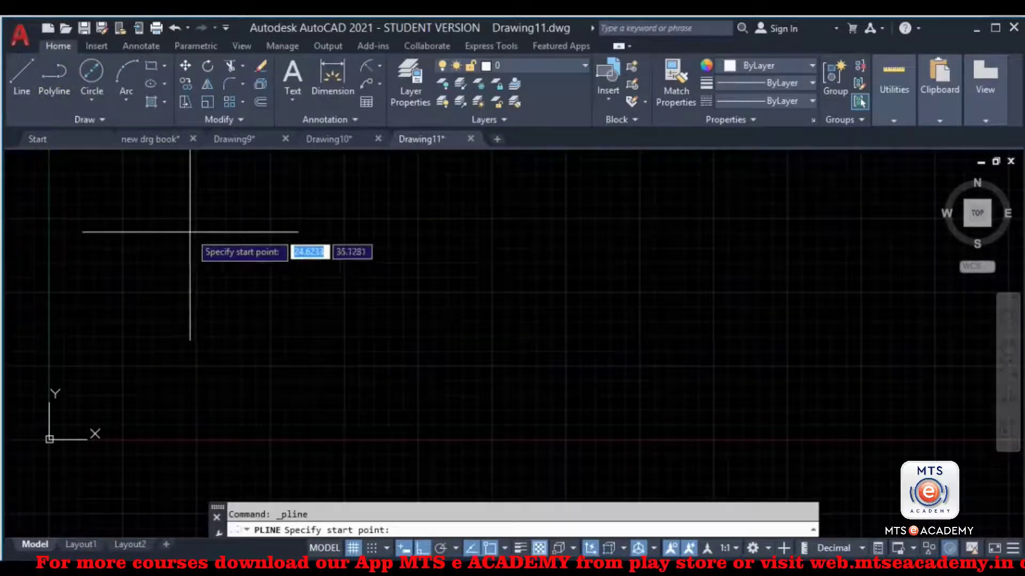
left_click(192, 233)
left_click(467, 232)
left_click(466, 464)
left_click(708, 464)
left_click(711, 277)
left_click(909, 260)
middle_click_drag(877, 398, 793, 390)
key("Escape")
key("Escape")
Step: Check with crossing selections at different segments whether the stepped polyline is a single object, then clear the selection
left_click(788, 243)
left_click(744, 323)
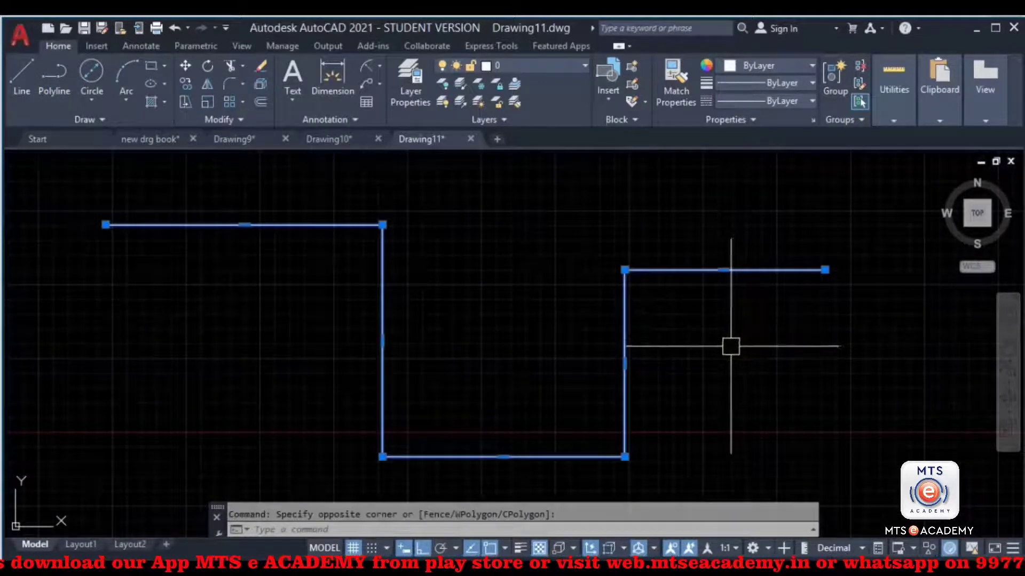
middle_click_drag(730, 346, 725, 325)
key("Escape")
left_click(412, 222)
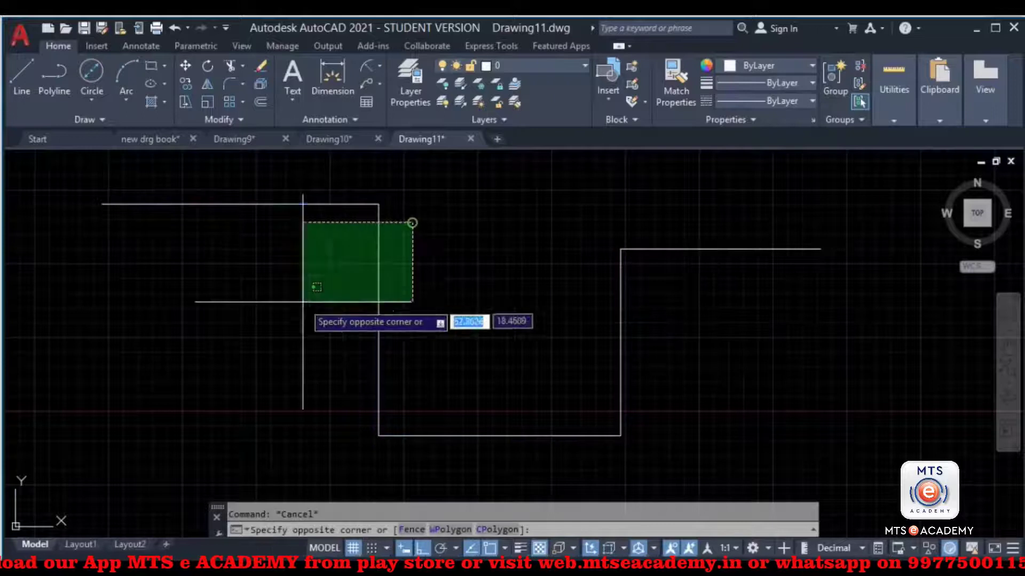
left_click(335, 276)
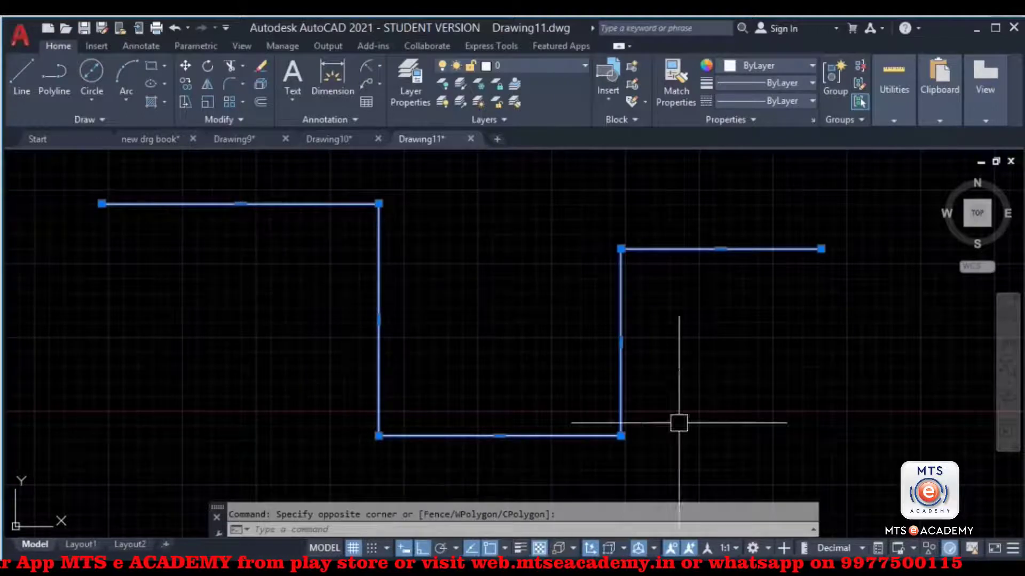
key("Escape")
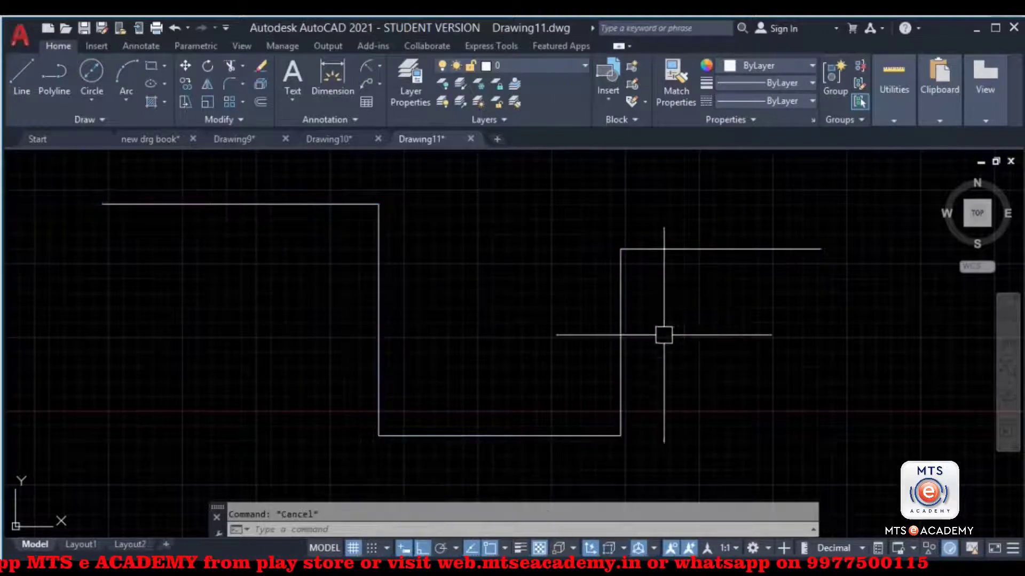
Step: Fillet all corners of the stepped polyline using the Polyline option, with radius 2 in No trim mode
left_click(228, 83)
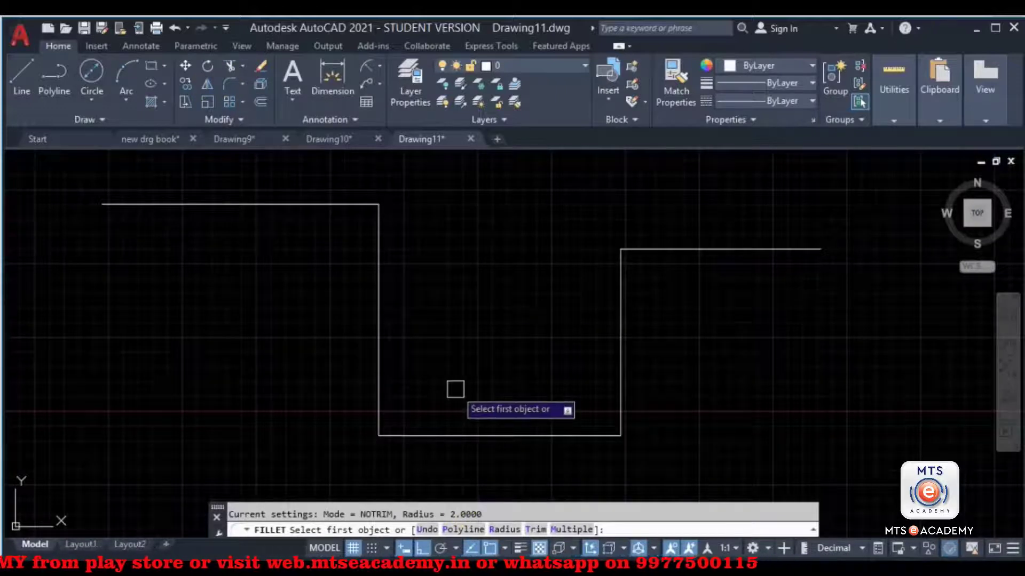
left_click(463, 530)
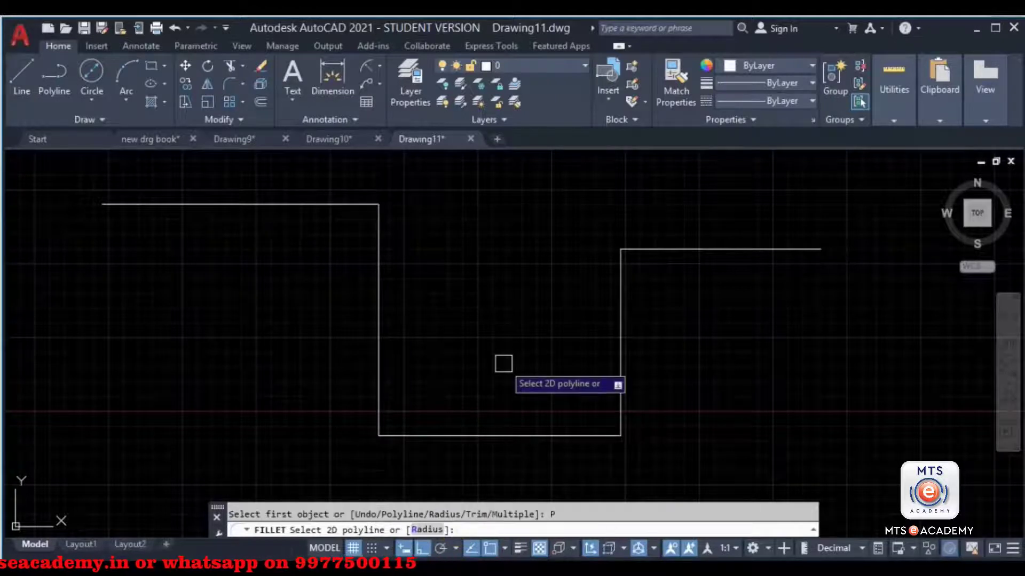
left_click(487, 430)
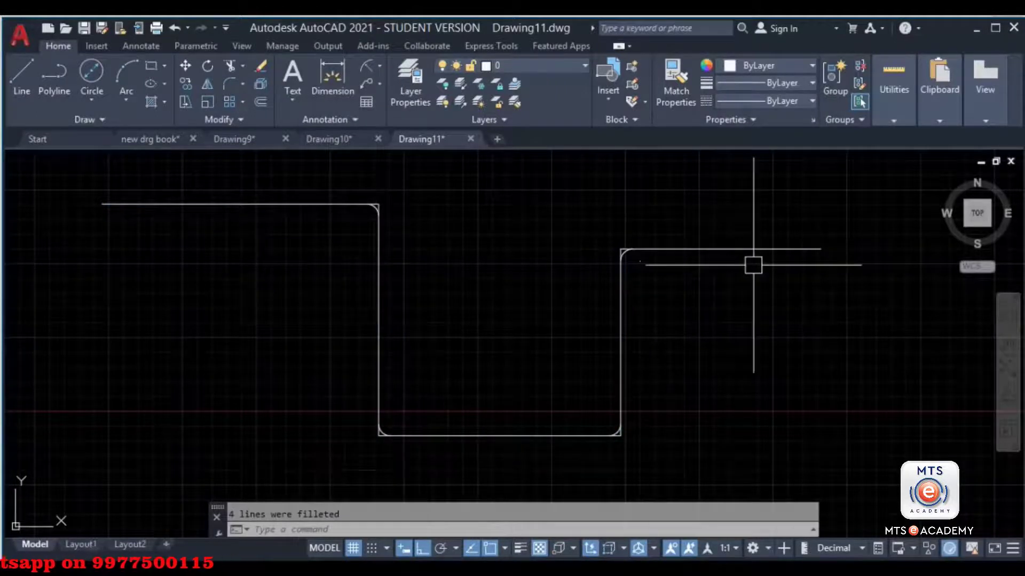
scroll(640, 248, "up", 5)
scroll(596, 263, "down", 5)
Step: Draw a second stepped polyline of five segments above the filleted one, with a shallower U-shaped dip
middle_click_drag(610, 289, 676, 449)
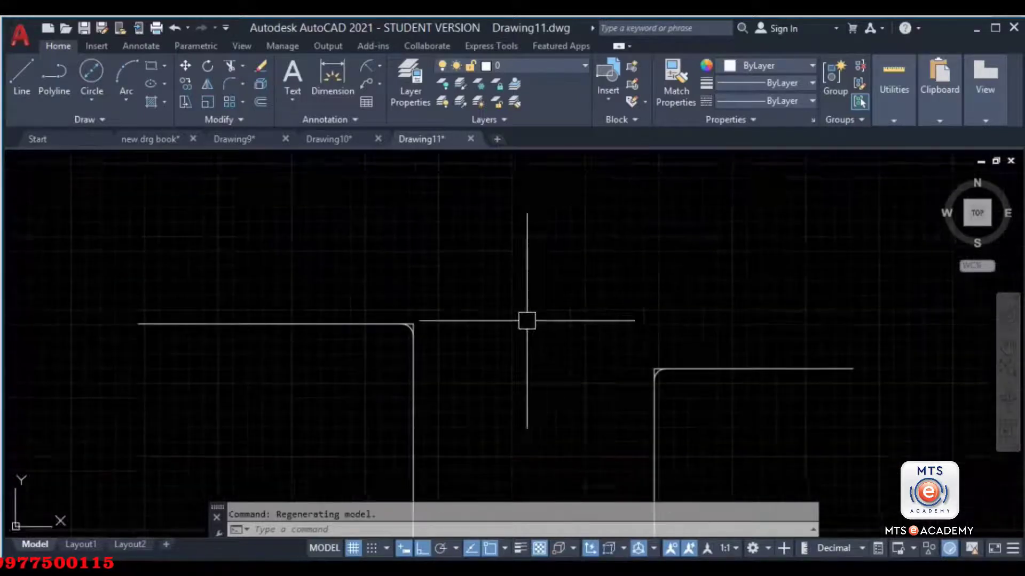
left_click(46, 76)
left_click(167, 192)
left_click(437, 192)
left_click(437, 333)
left_click(642, 333)
left_click(643, 213)
left_click(795, 212)
key("Escape")
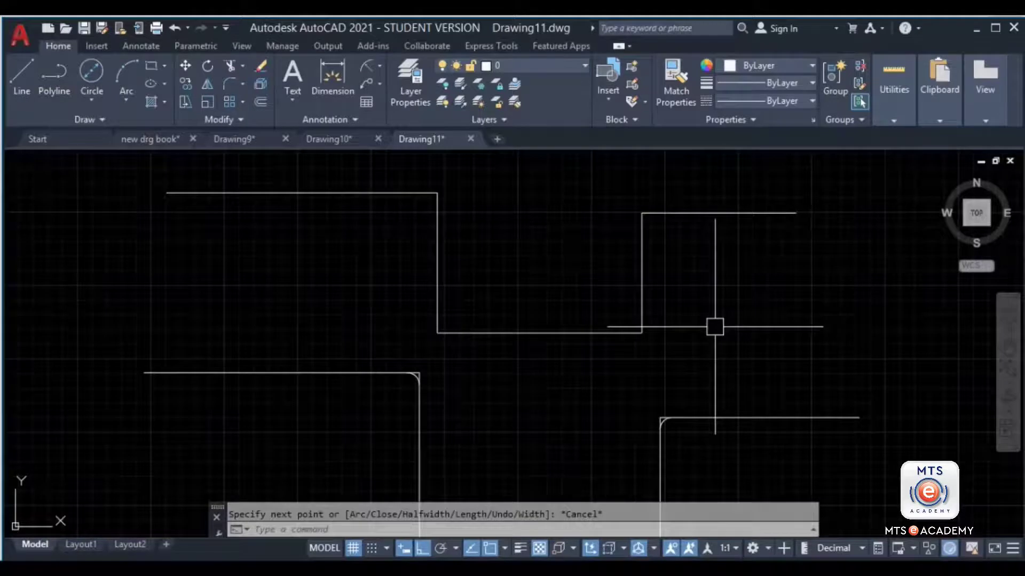
Step: Fillet all corners of the upper stepped polyline using the Polyline option, with radius 4 in Trim mode
type("f")
key("Return")
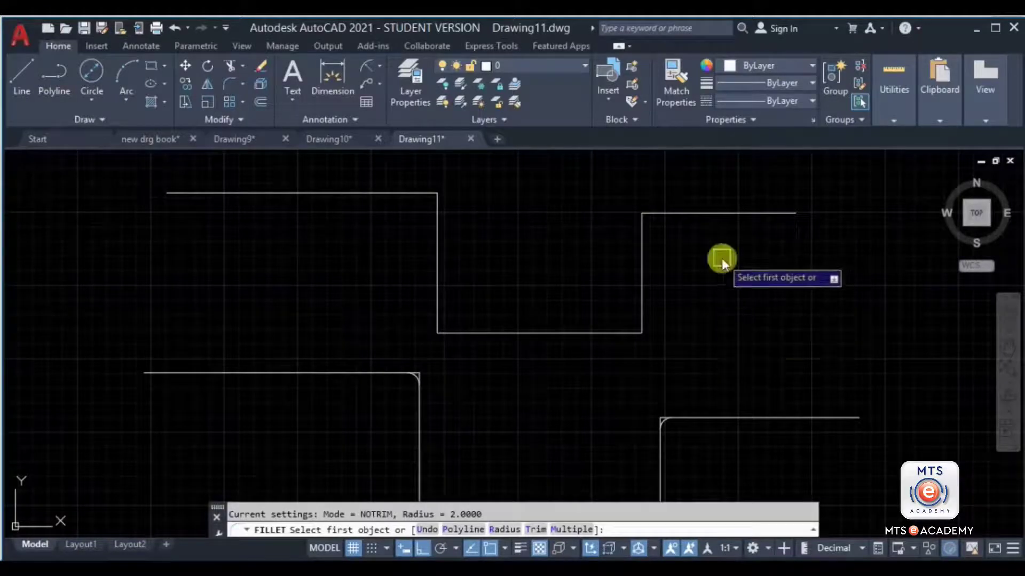
type("t")
key("Return")
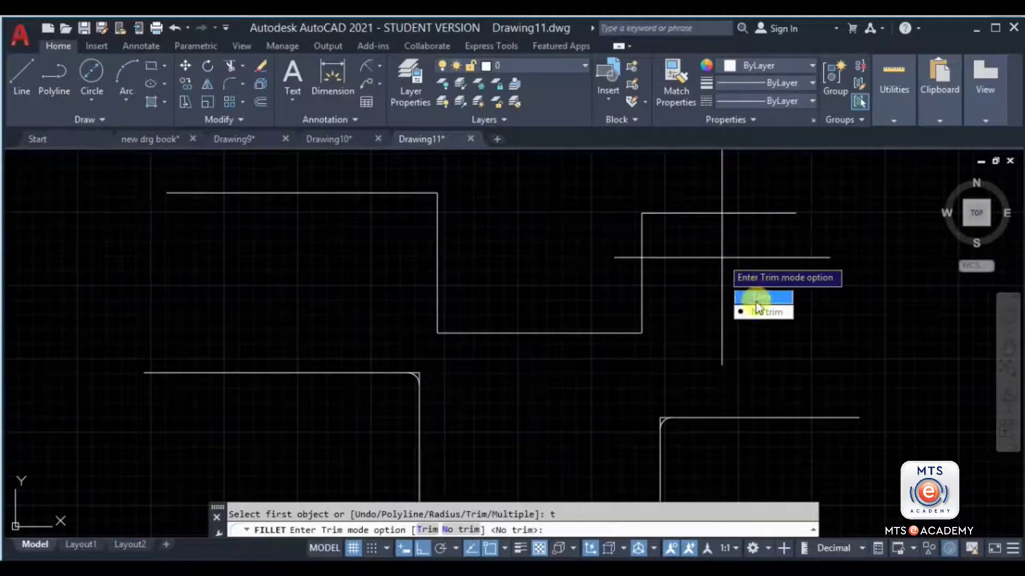
left_click(763, 298)
type("r")
key("Return")
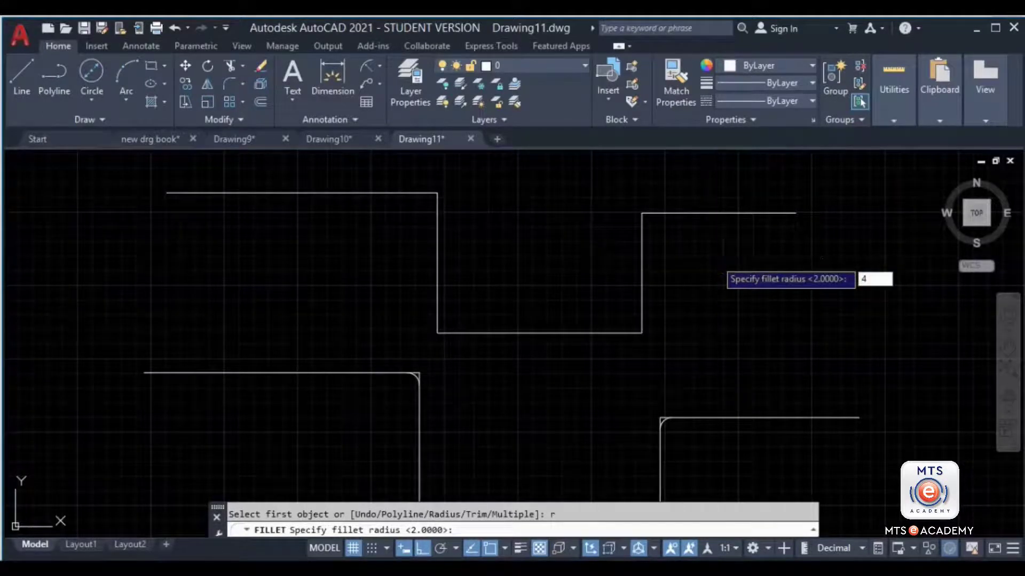
type("4")
key("Return")
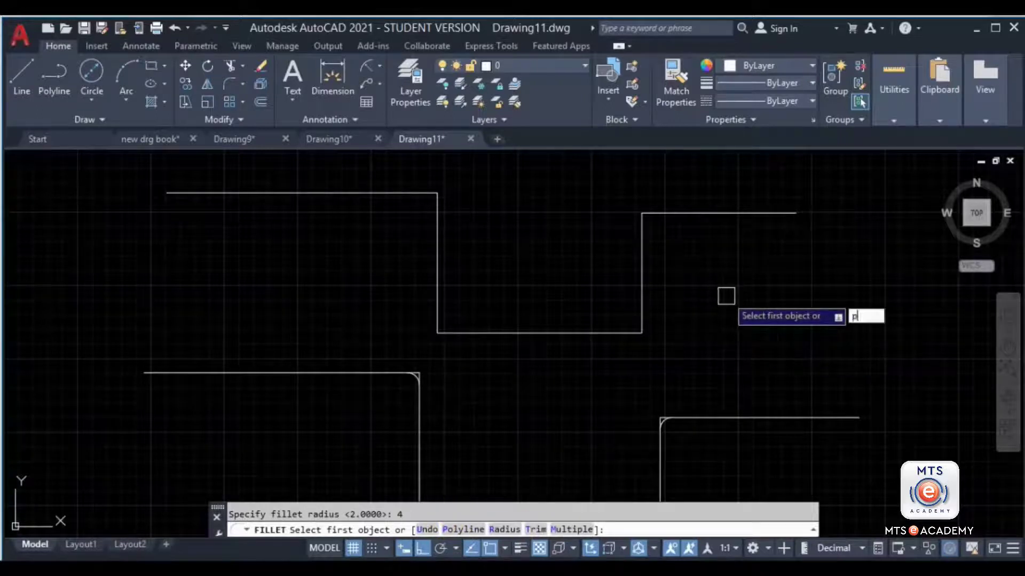
type("p")
key("Return")
left_click(642, 239)
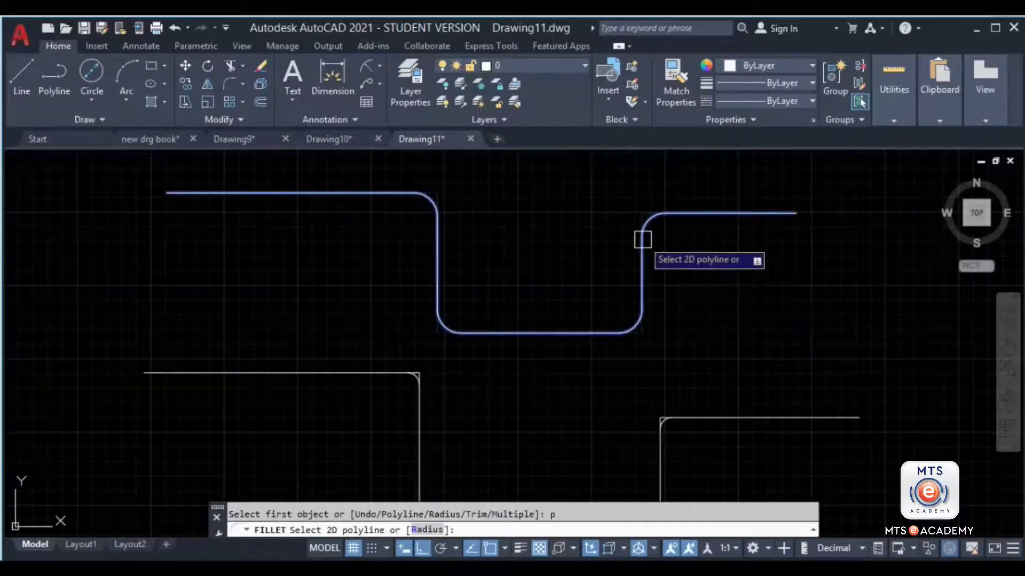
left_click(643, 240)
Step: Draw a rectangle in the empty space above the two stepped polylines
middle_click_drag(448, 228, 441, 397)
middle_click_drag(492, 279, 390, 370)
left_click(152, 66)
left_click(408, 210)
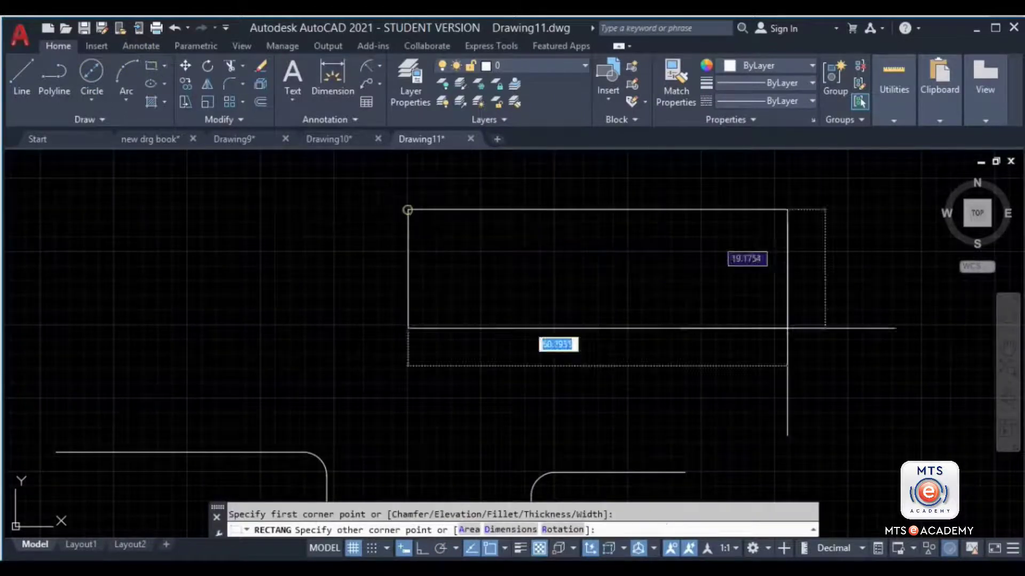
left_click(661, 348)
middle_click_drag(750, 273, 696, 287)
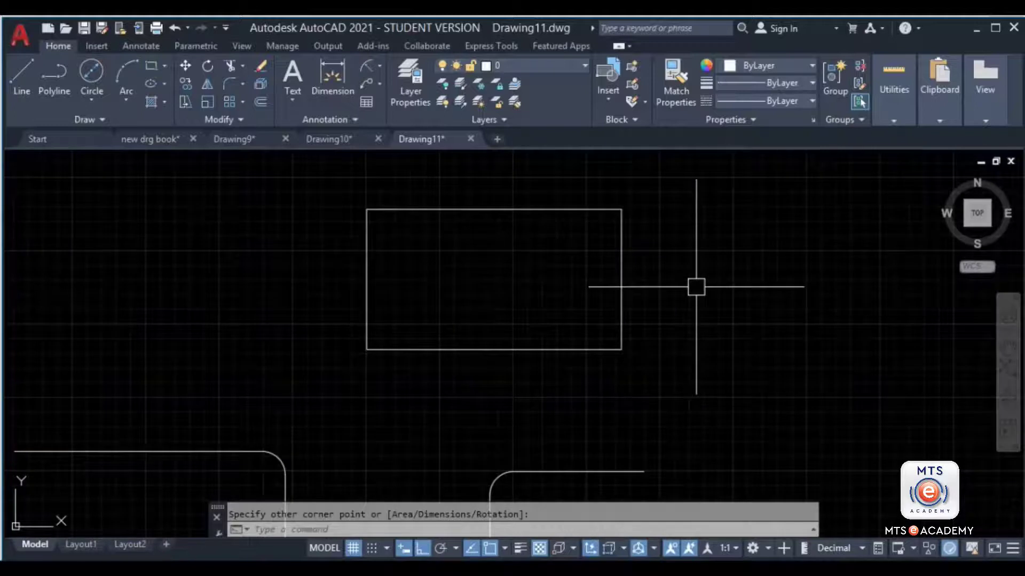
Step: Fillet all four corners of the rectangle at once using the Polyline option with the current radius of 4
type("f")
key("Return")
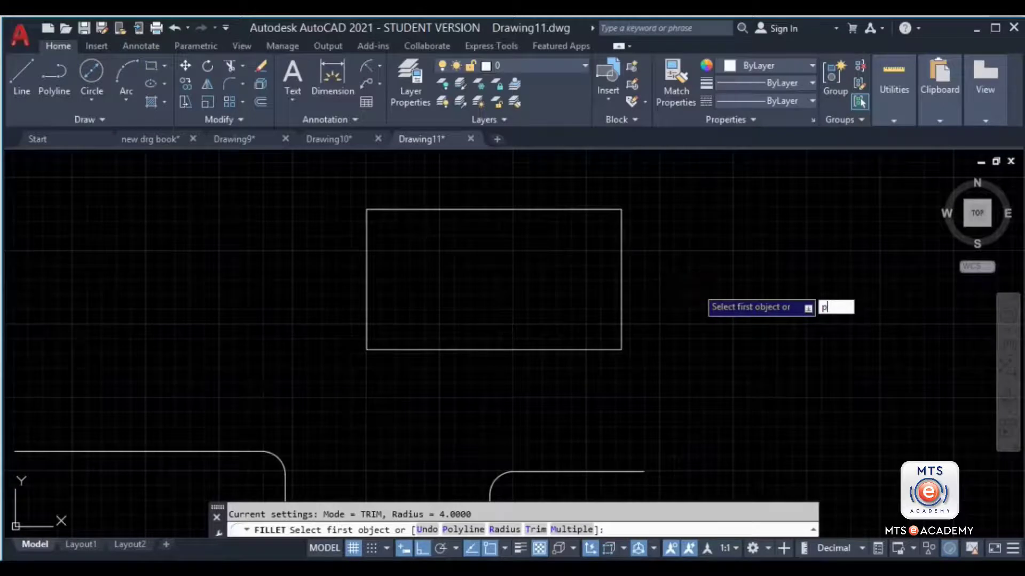
key("Return")
left_click(621, 303)
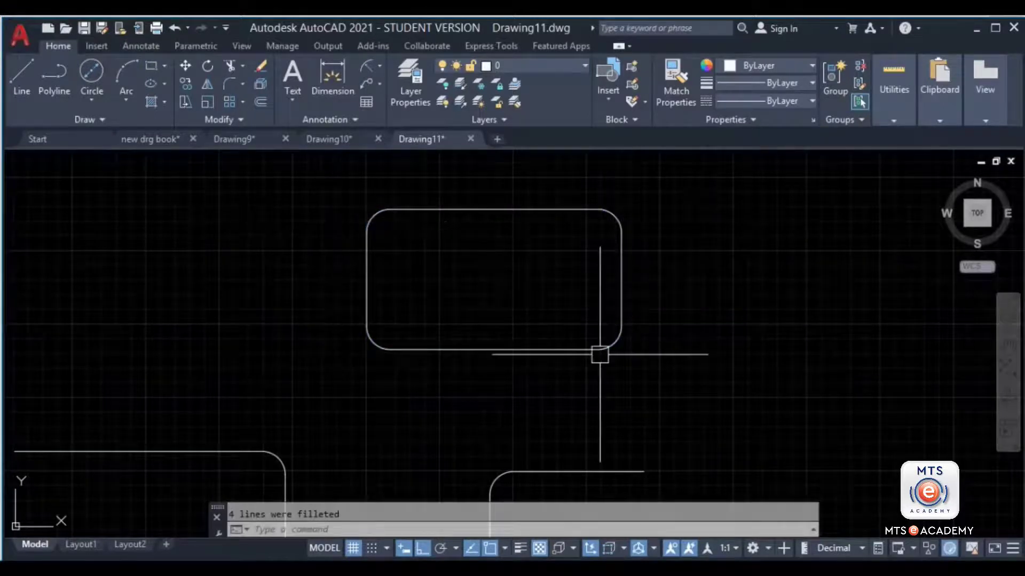
Step: Erase the filleted rectangle, both stepped polylines and the remaining stray arcs from the drawing
scroll(609, 299, "down", 2)
left_click(727, 197)
left_click(354, 453)
mouse_move(625, 351)
middle_mouse_down()
mouse_move(609, 291)
mouse_move(634, 281)
mouse_move(640, 231)
middle_mouse_up()
key("Delete")
left_click(650, 244)
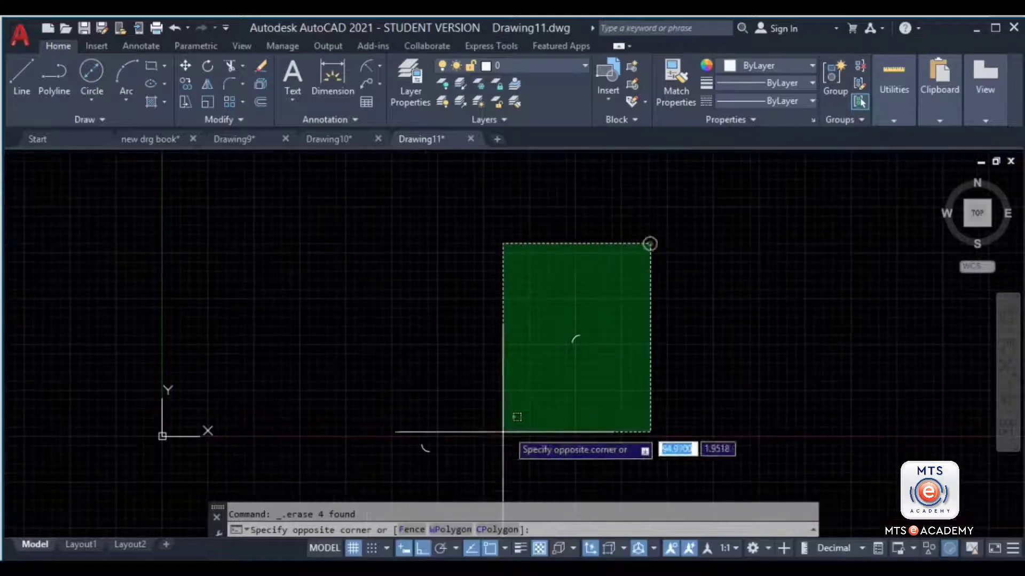
left_click(352, 464)
middle_click_drag(681, 327, 670, 273)
key("Delete")
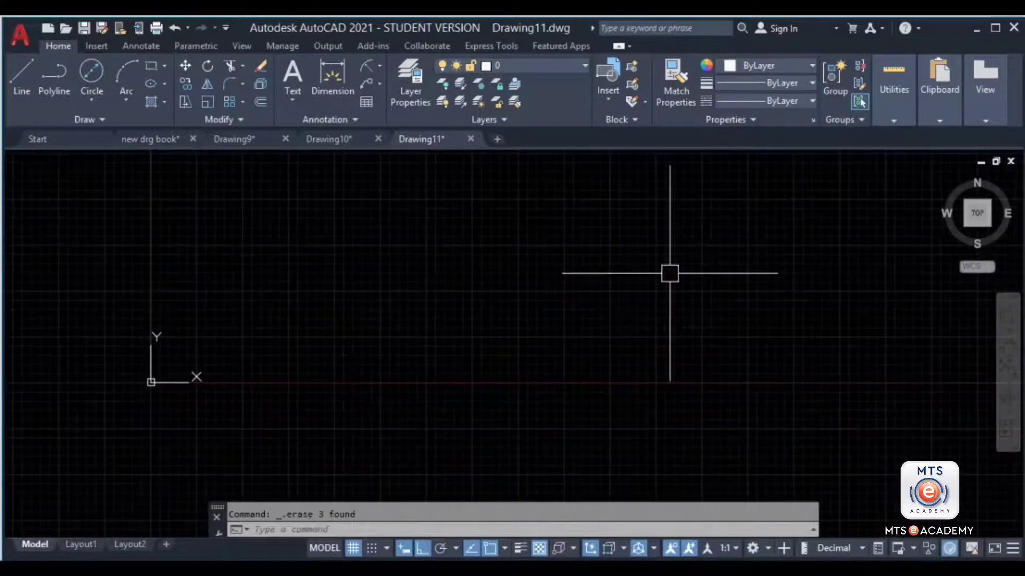
key("Escape")
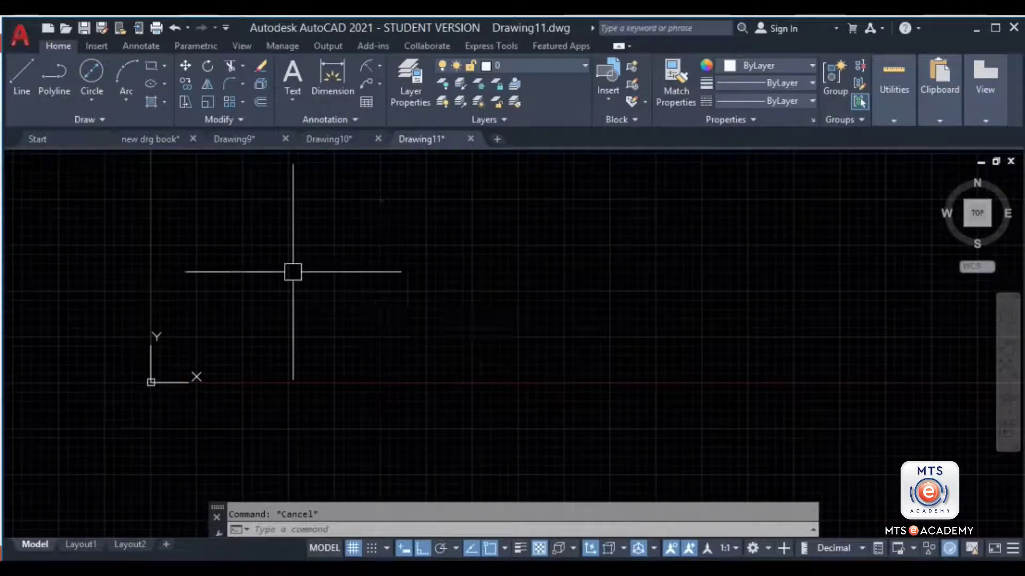
Step: Draw a stepped chain of eight straight lines in the empty drawing, alternating horizontal and vertical segments with two U-shaped dips
key("l")
key("Return")
left_click(249, 234)
left_click(505, 234)
left_click(517, 416)
left_click(715, 416)
left_click(716, 244)
left_click(930, 244)
middle_click_drag(911, 281, 675, 296)
left_click(692, 455)
left_click(857, 454)
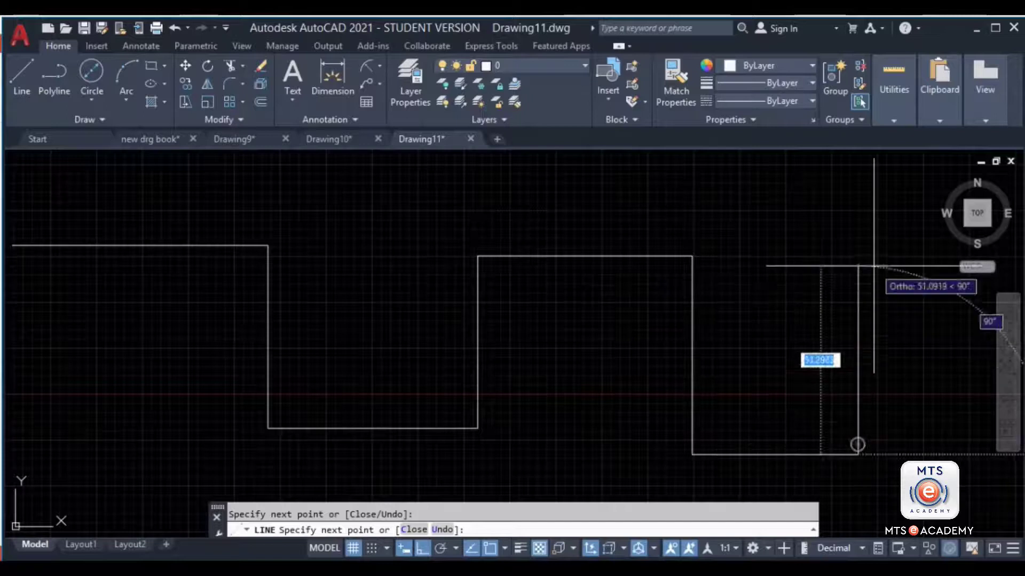
left_click(858, 267)
key("Return")
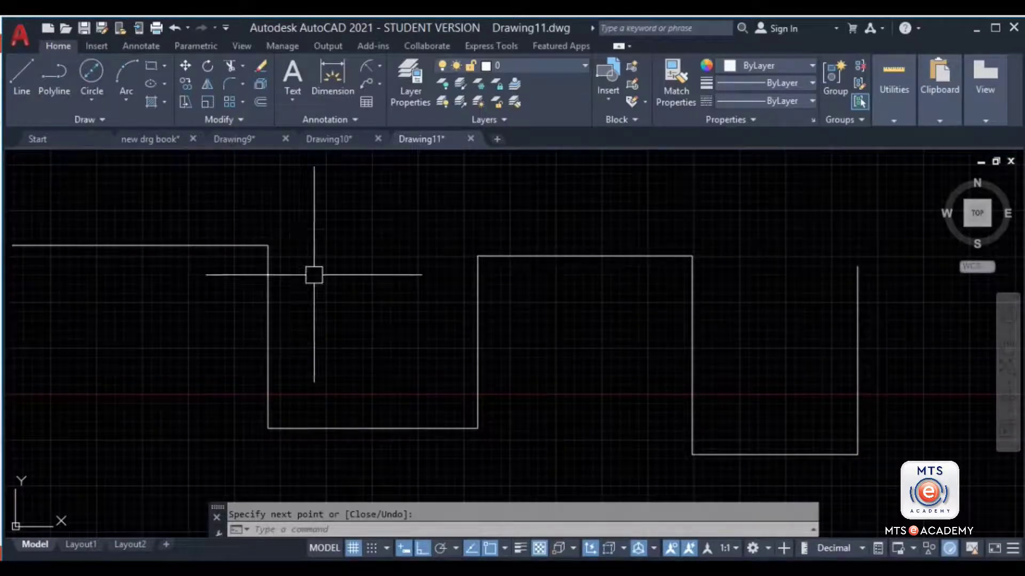
Step: Fillet the first five corners of the stepped lines one at a time with radius 4, restarting Fillet for each corner
left_click(227, 82)
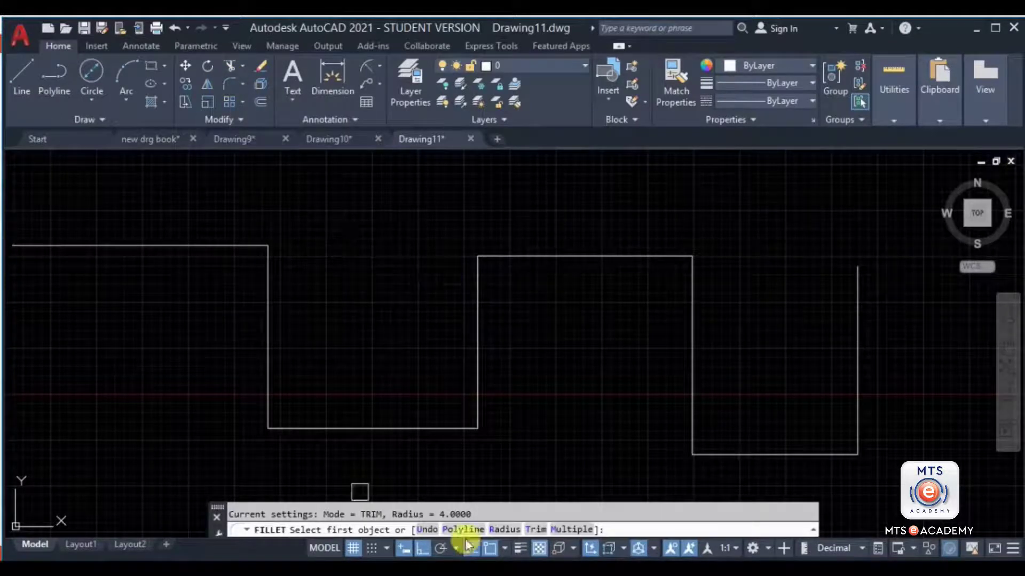
left_click(266, 306)
left_click(238, 245)
left_click(321, 428)
key("Return")
left_click(472, 400)
left_click(451, 426)
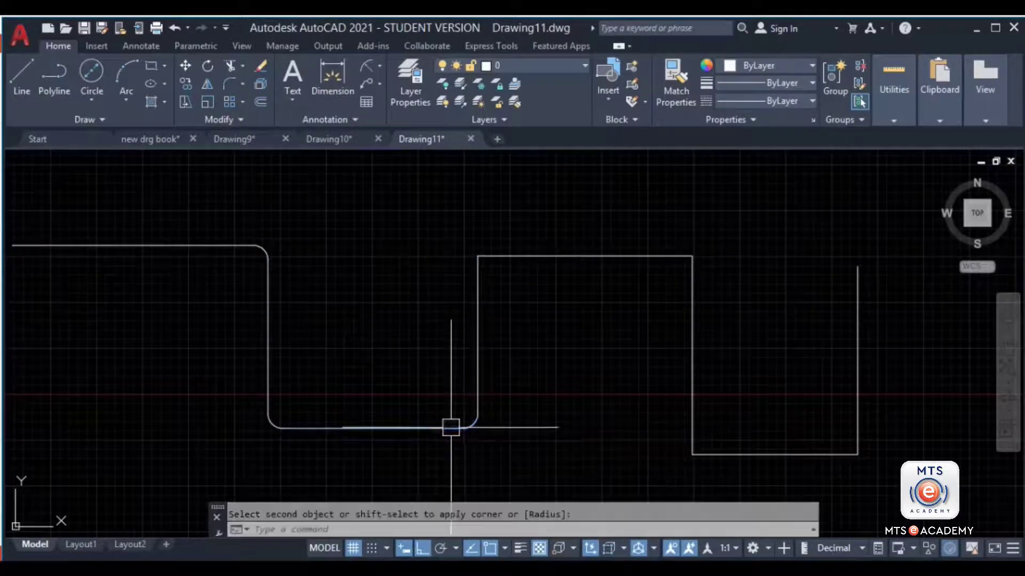
key("Return")
left_click(477, 288)
left_click(534, 256)
key("Return")
left_click(654, 257)
left_click(692, 297)
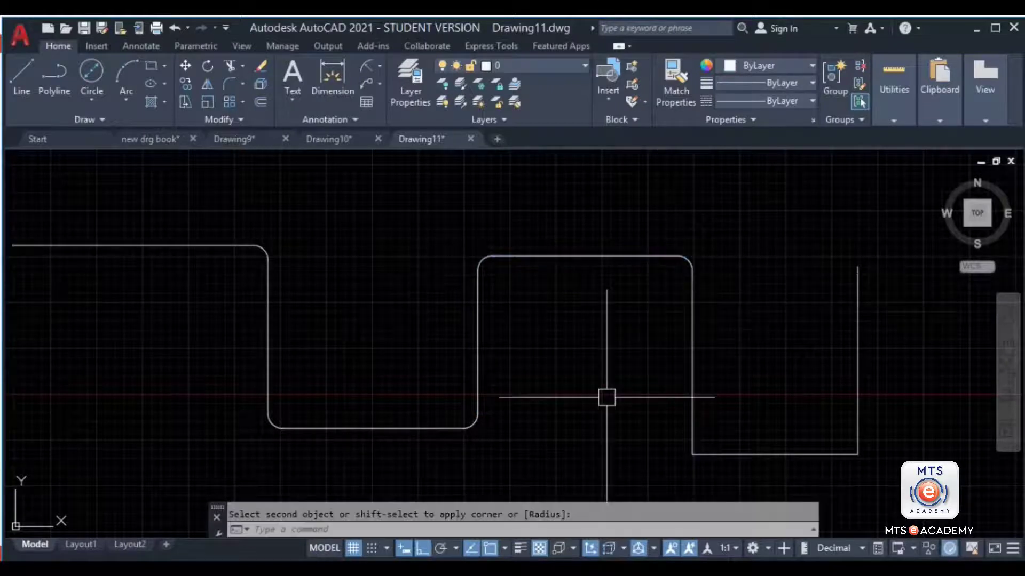
Step: Undo all the individual corner fillets on the stepped lines
key("ctrl+z")
key("ctrl+z")
key("ctrl+z")
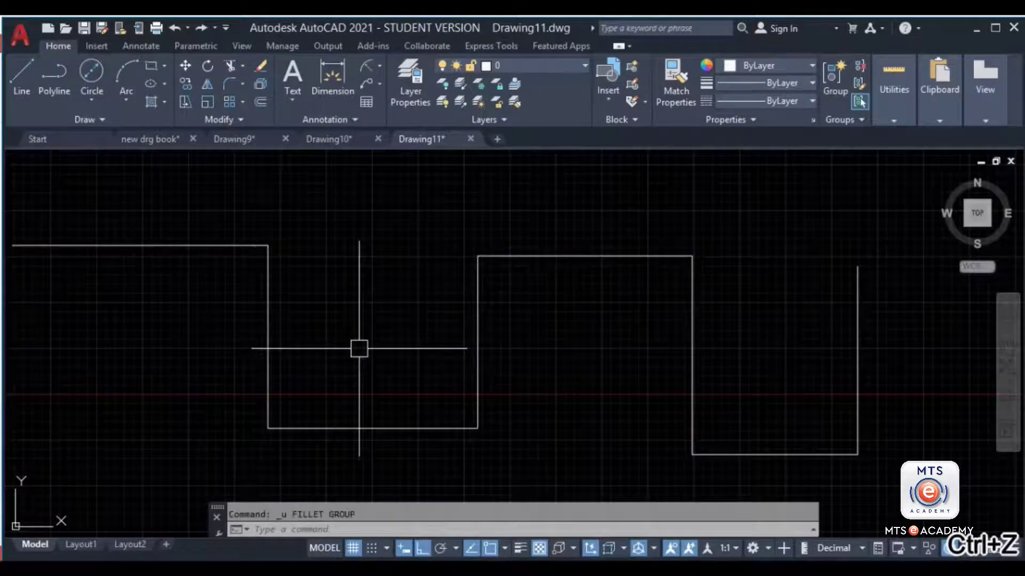
Step: Fillet all seven corners of the stepped lines in a single Fillet run using the Multiple option with radius 4
left_click(228, 85)
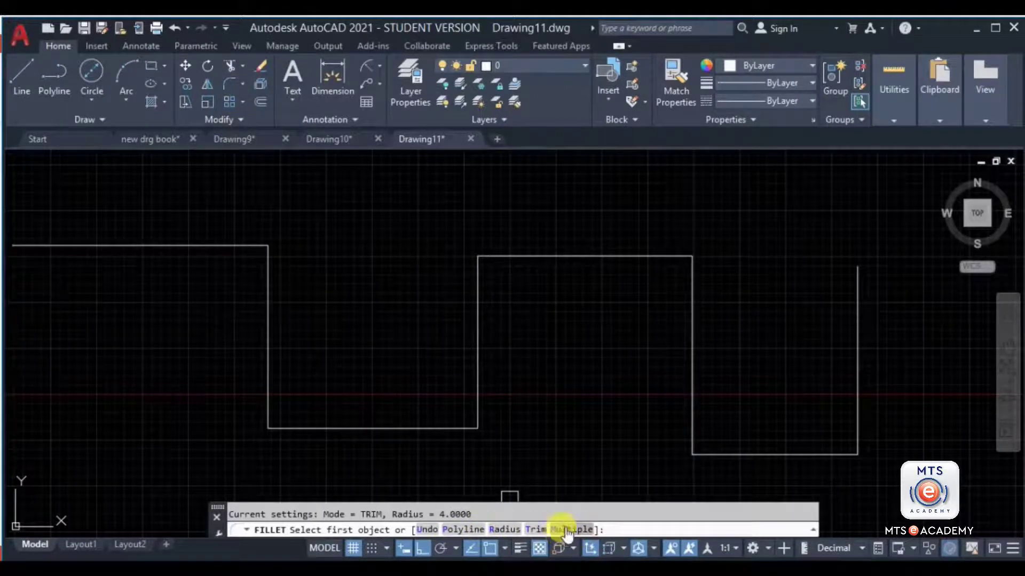
left_click(236, 246)
left_click(266, 295)
left_click(272, 413)
left_click(291, 427)
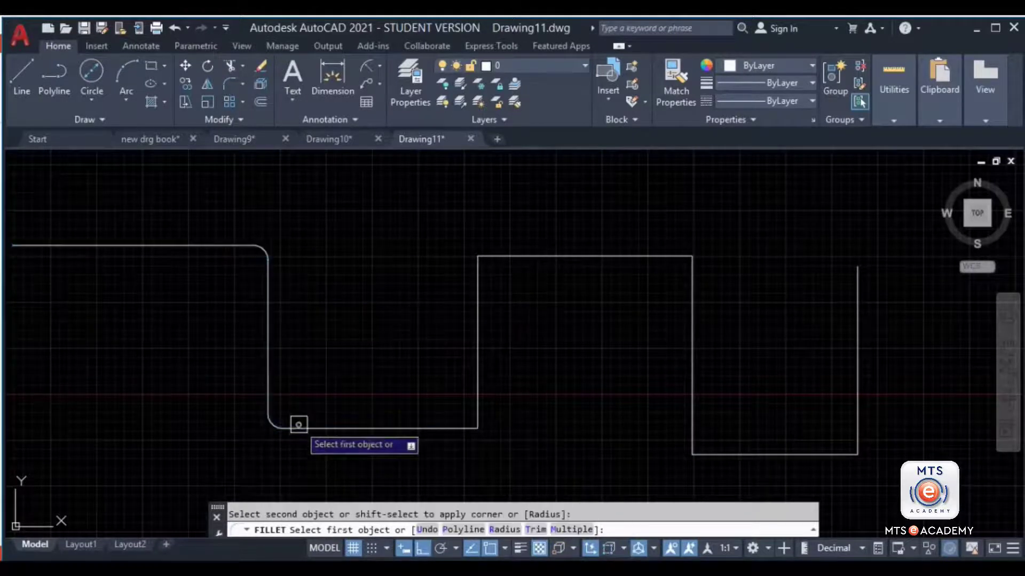
left_click(454, 426)
left_click(471, 392)
left_click(476, 291)
left_click(519, 256)
left_click(620, 260)
left_click(692, 297)
left_click(693, 422)
left_click(729, 455)
left_click(830, 453)
left_click(855, 422)
middle_click_drag(825, 429, 778, 375)
key("Escape")
key("Escape")
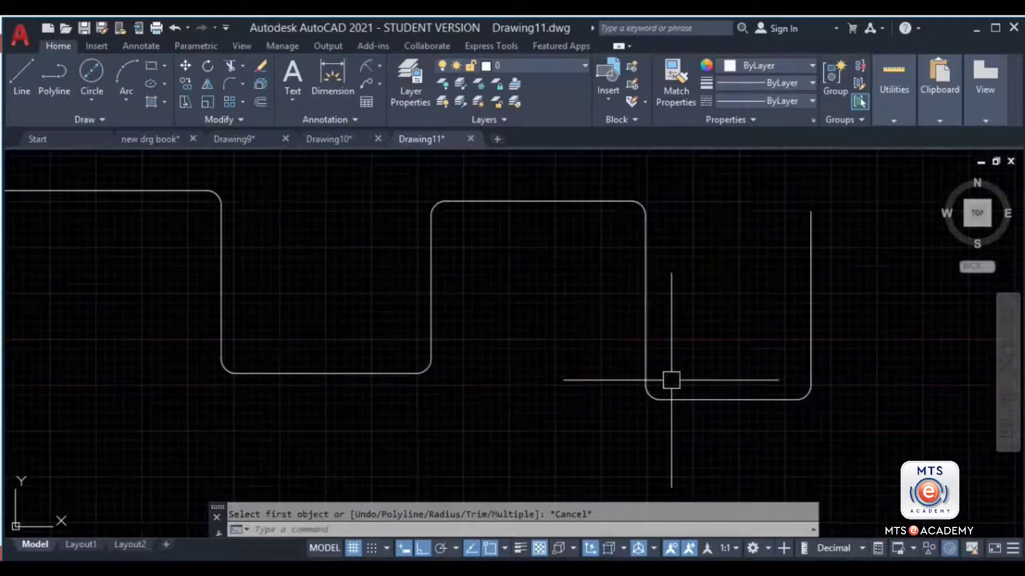
mouse_move(591, 410)
middle_mouse_down()
mouse_move(567, 390)
mouse_move(564, 331)
middle_mouse_up()
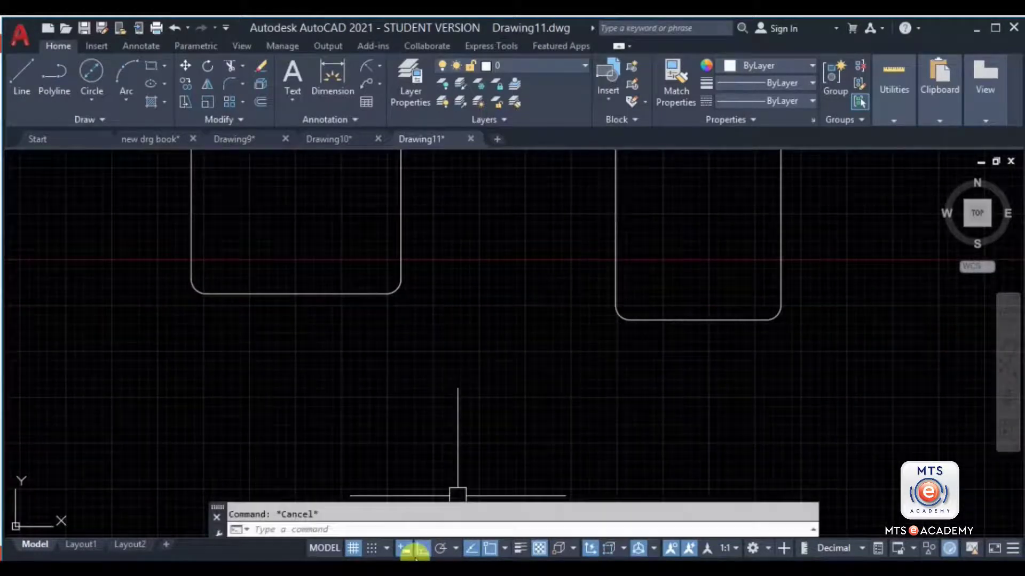
mouse_move(464, 464)
middle_mouse_down()
mouse_move(474, 431)
mouse_move(511, 454)
middle_mouse_up()
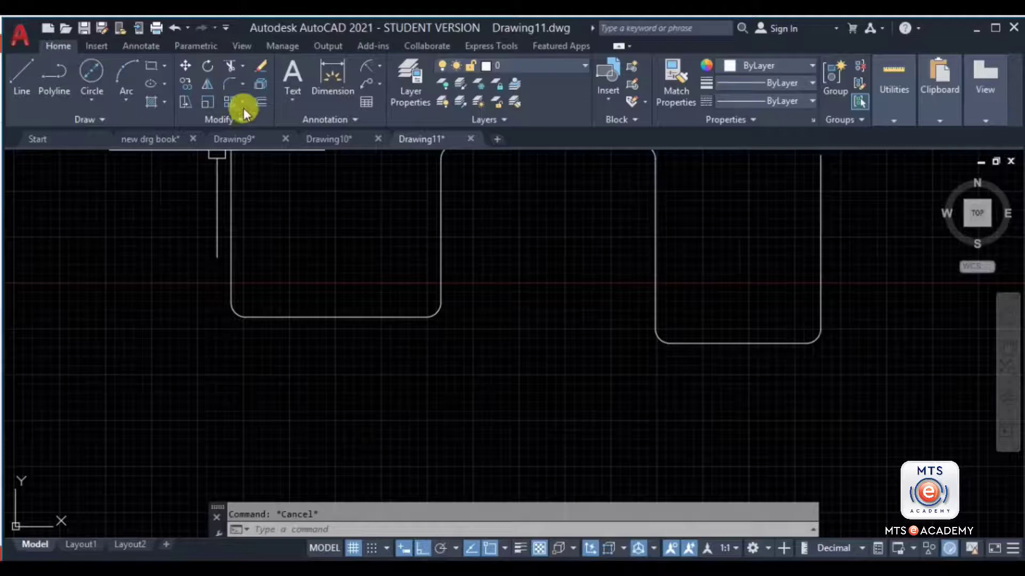
left_click(228, 83)
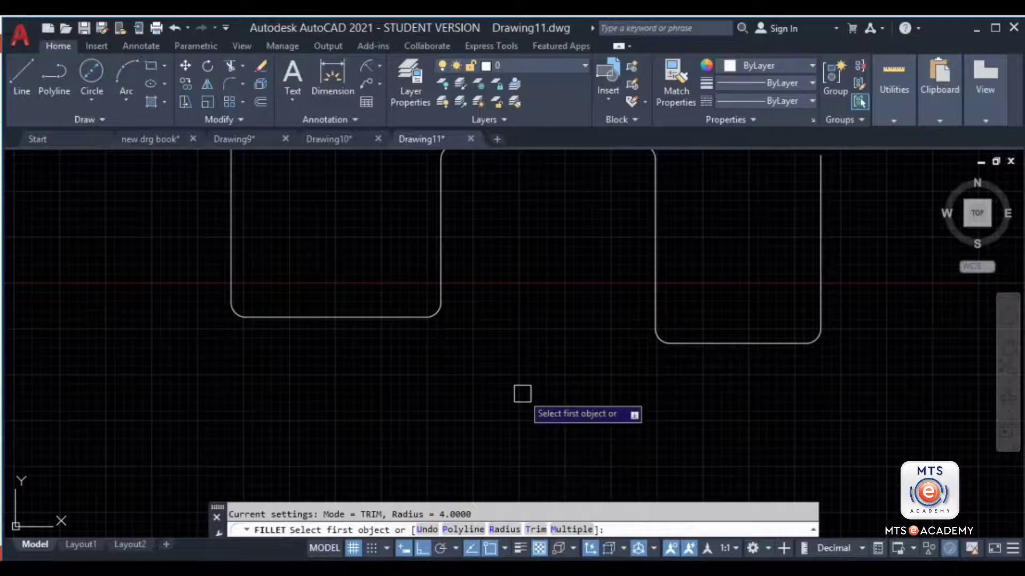
middle_click_drag(549, 372, 432, 421)
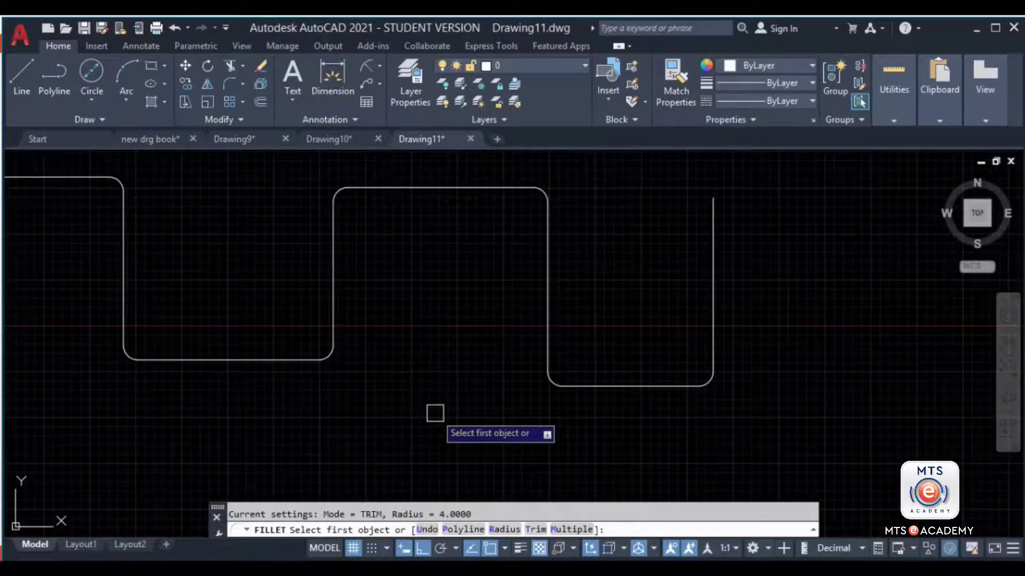
scroll(486, 330, "down", 2)
middle_click_drag(515, 310, 561, 360)
middle_click_drag(543, 273, 537, 381)
key("Escape")
Step: Draw two perpendicular lines above the stepped shape, a 50-unit horizontal one and a 50-unit vertical one running down from its end
middle_click_drag(372, 302, 328, 315)
left_click(24, 69)
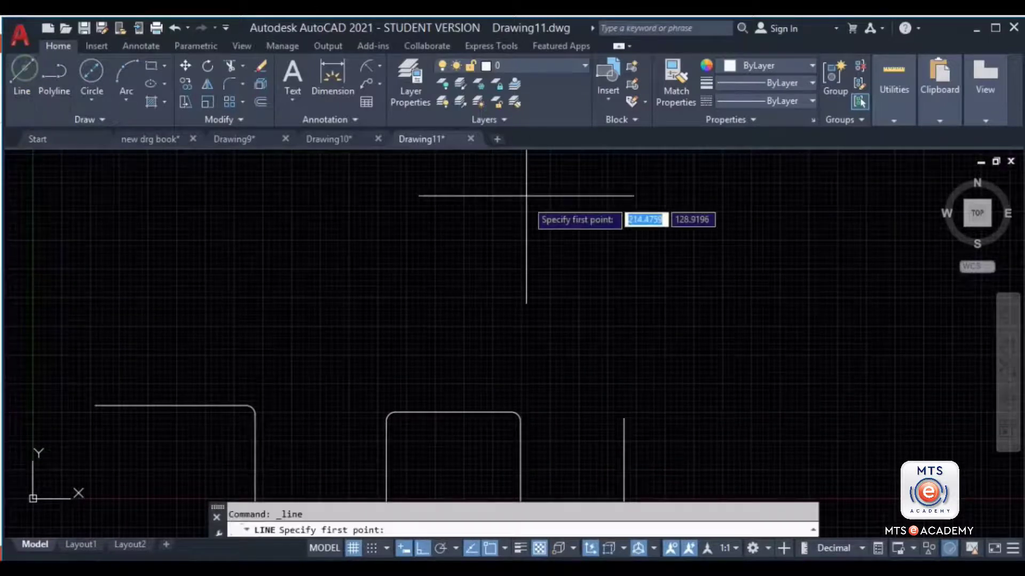
left_click(513, 181)
middle_click_drag(779, 197, 766, 248)
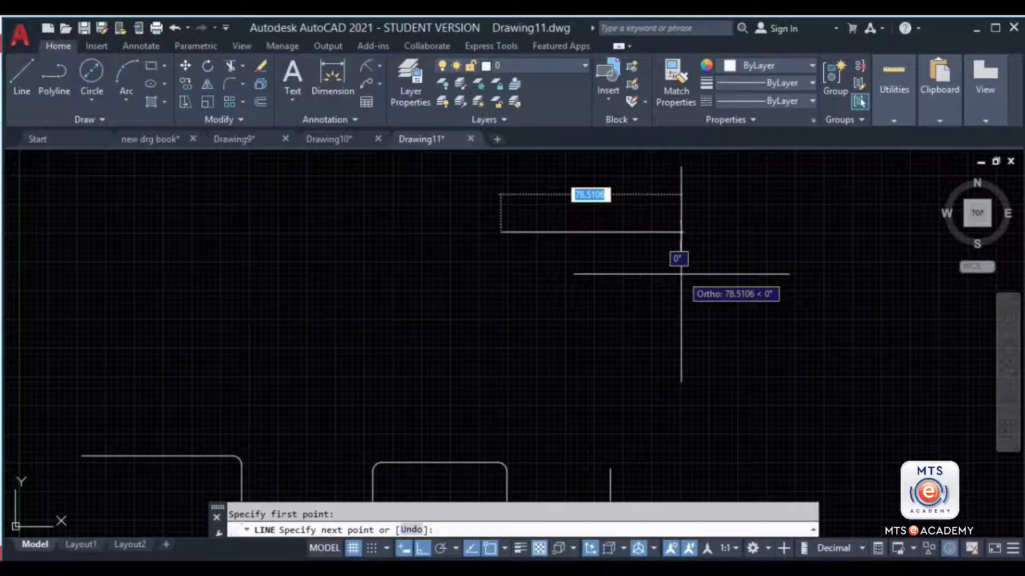
type("50")
key("Return")
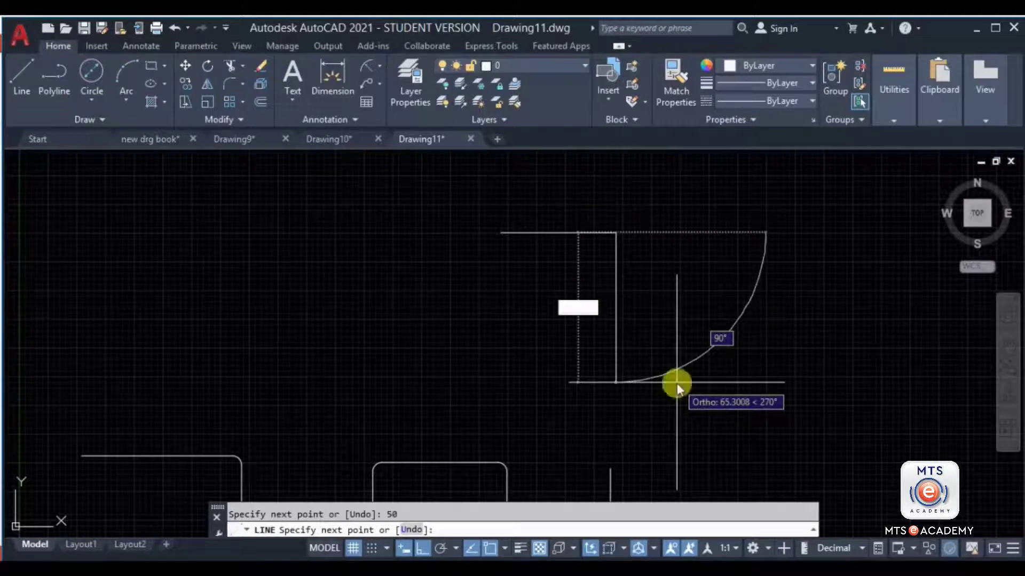
type("50")
key("Return")
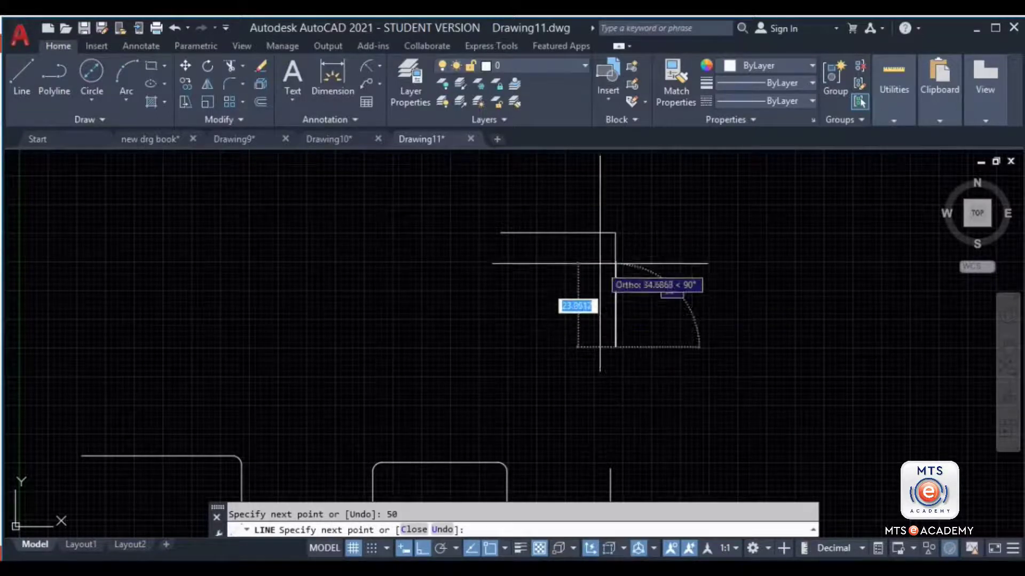
key("Escape")
middle_click_drag(610, 256, 508, 280)
scroll(521, 258, "up", 2)
key("Escape")
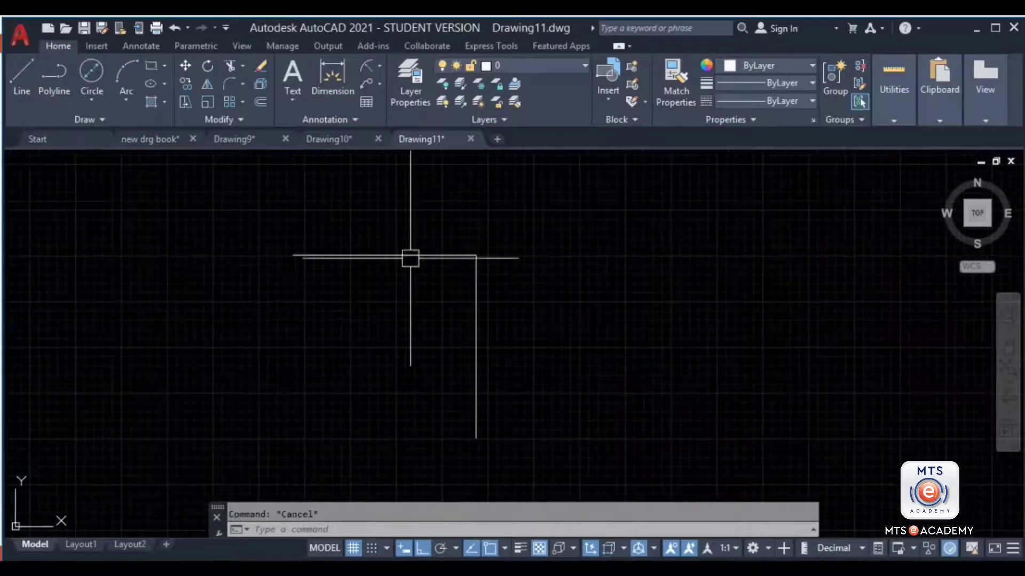
Step: Chamfer the corner of the two 50-unit lines with distance 20 along the horizontal line and 10 along the vertical line
left_click(243, 84)
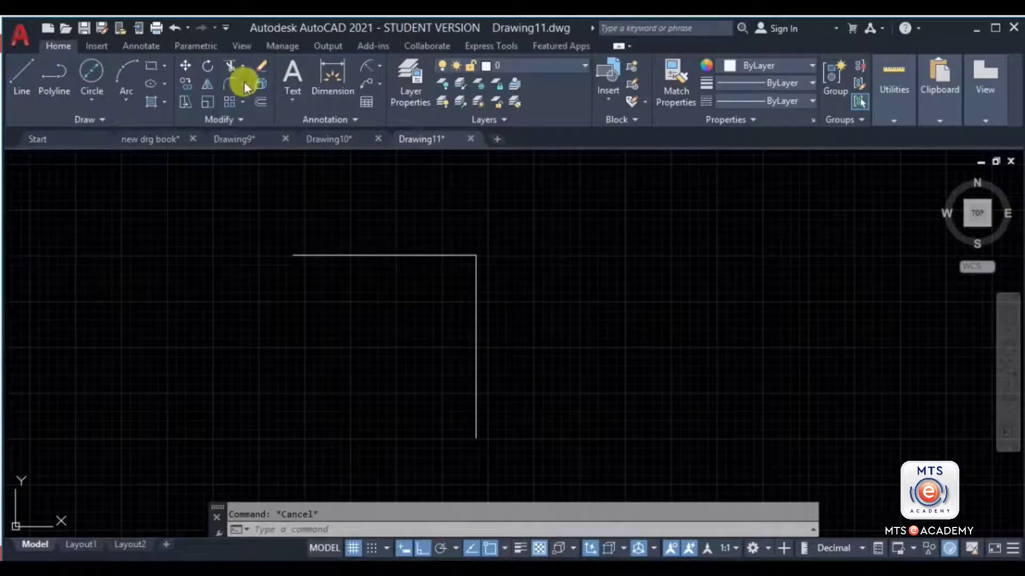
left_click(244, 84)
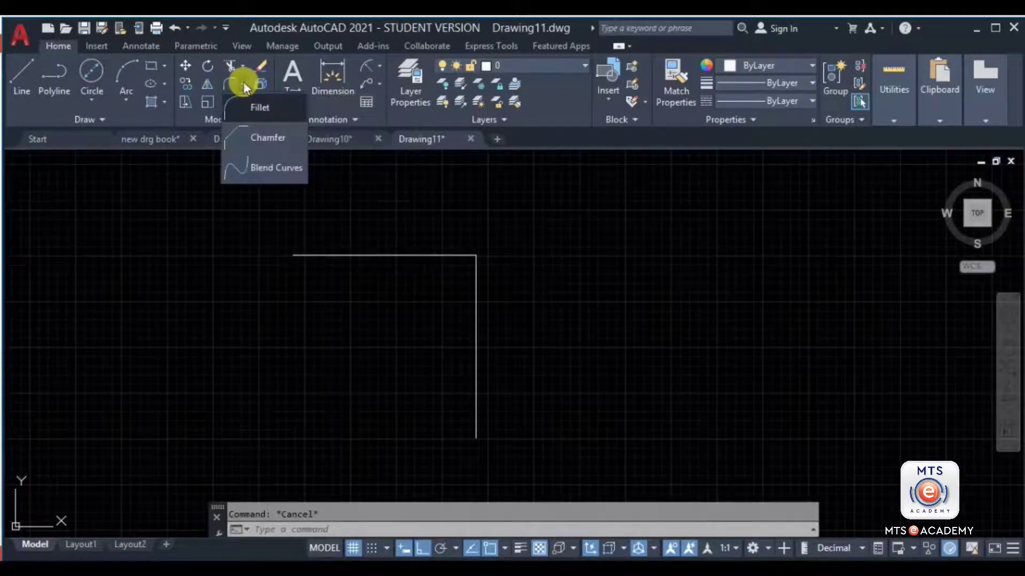
left_click(263, 140)
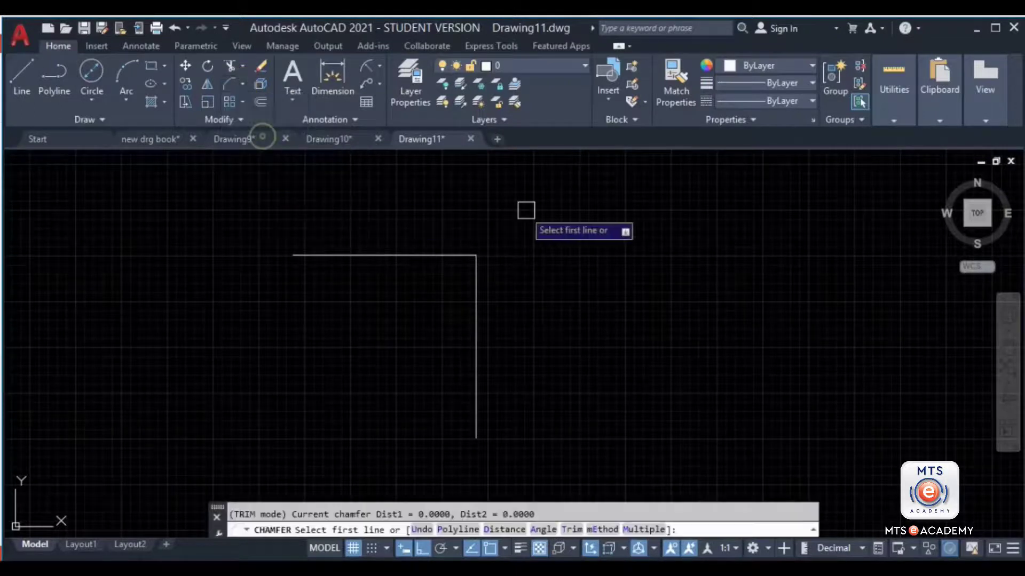
middle_click_drag(501, 323, 494, 293)
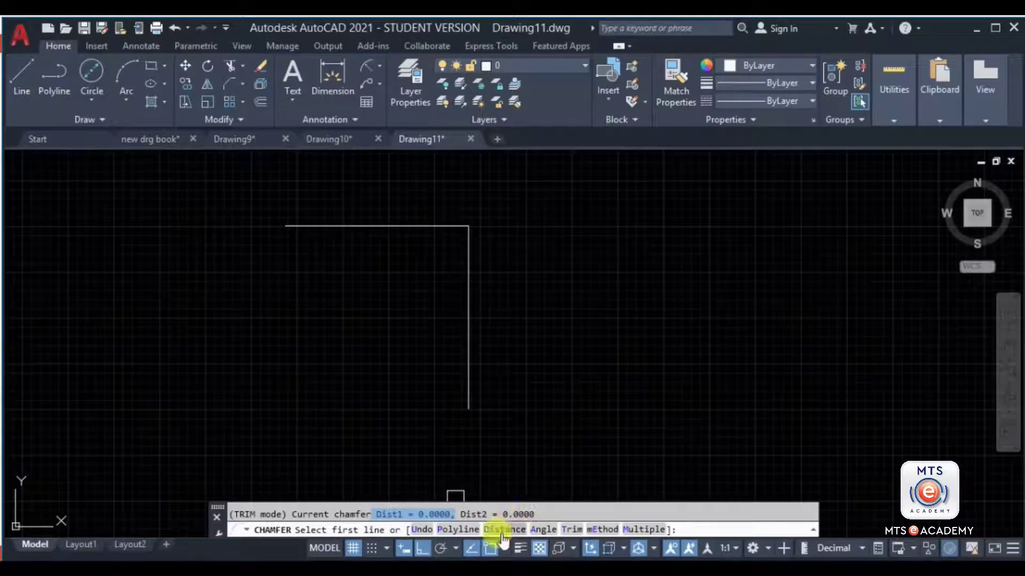
type("D")
key("Return")
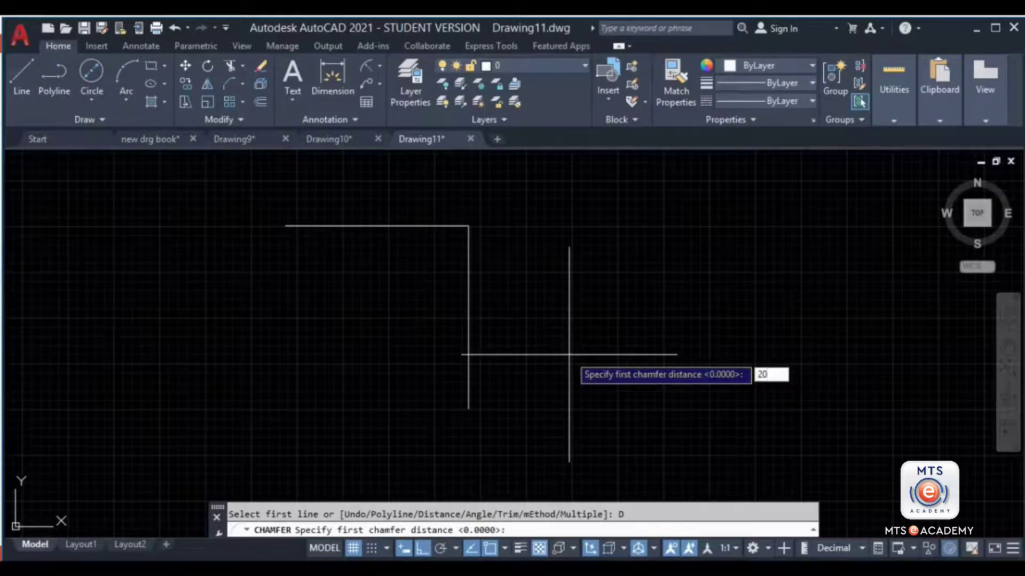
type("20")
key("Return")
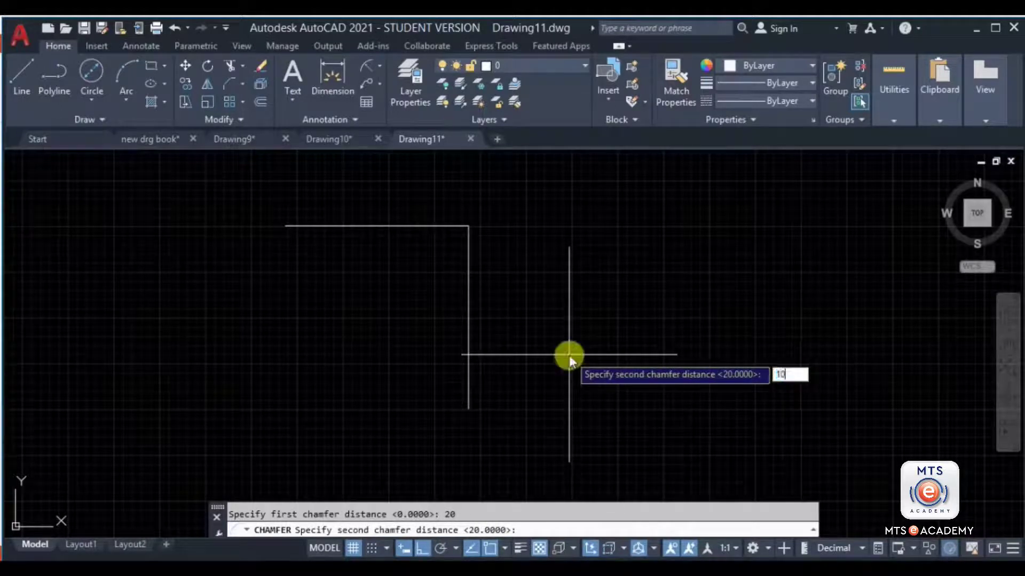
key("Return")
middle_click_drag(565, 324, 575, 345)
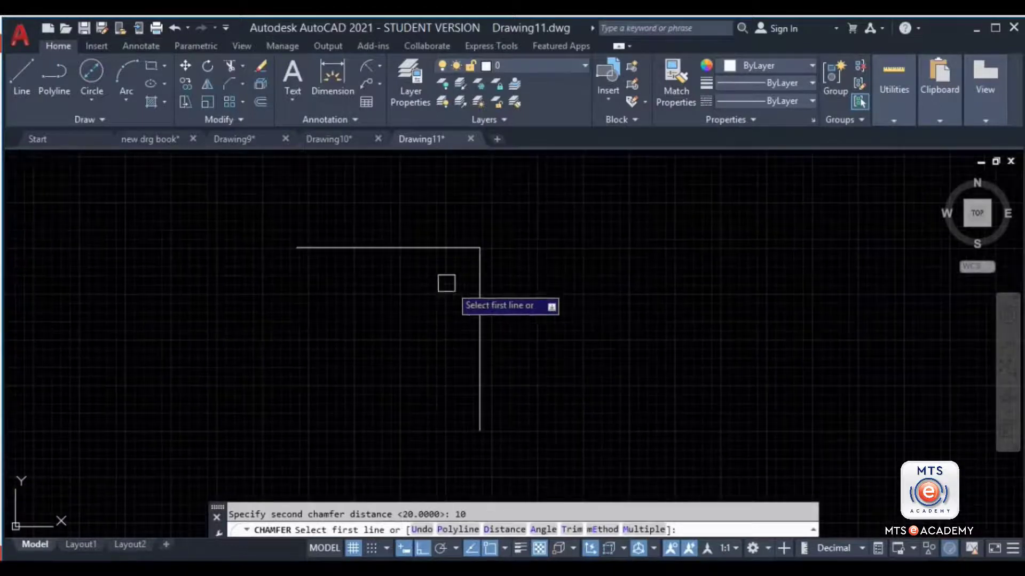
left_click(422, 251)
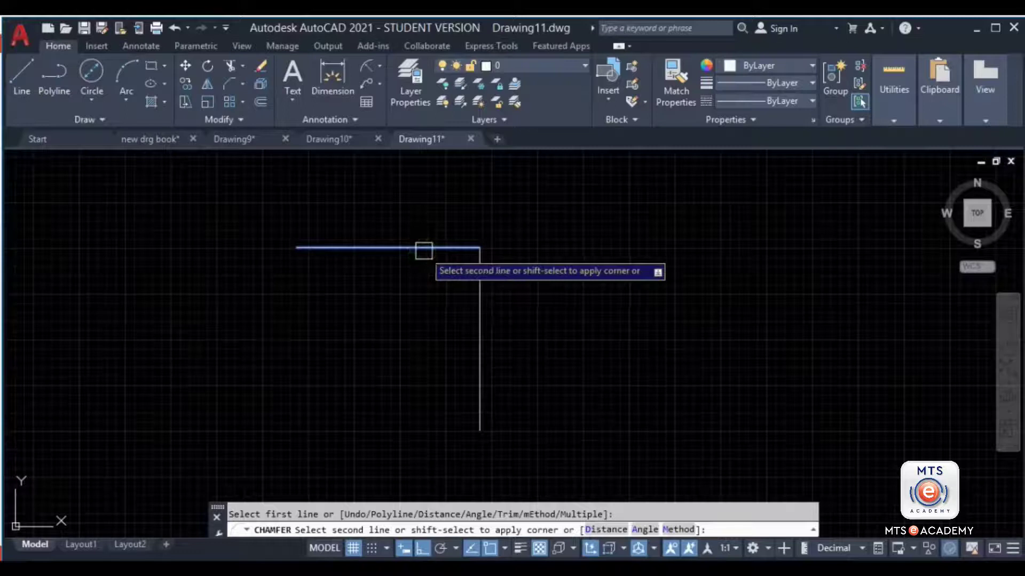
left_click(475, 323)
scroll(422, 253, "up", 2)
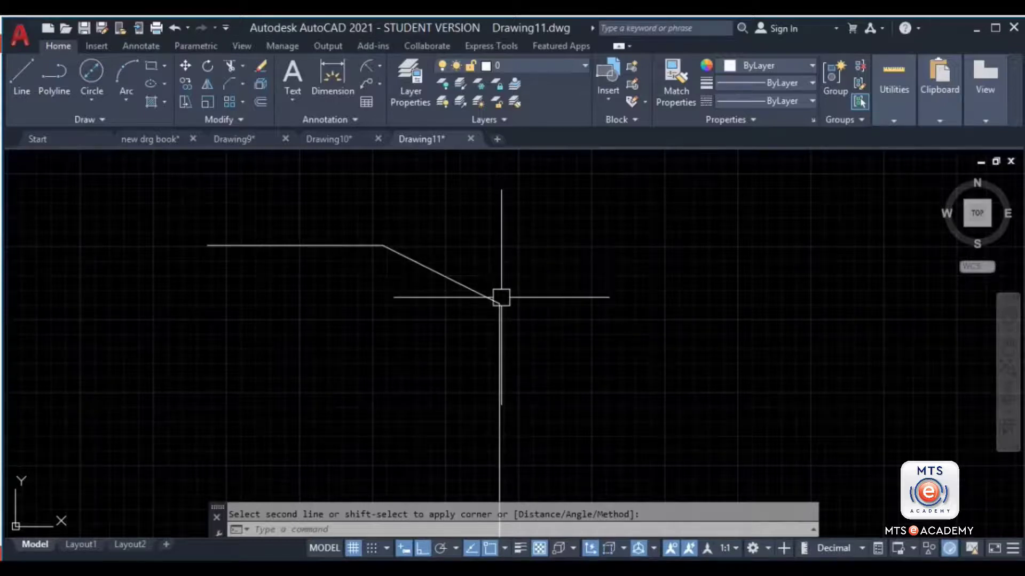
Step: Draw a second, larger pair of perpendicular lines beside the chamfered corner, one horizontal and one running down from its end
middle_click_drag(571, 263, 423, 286)
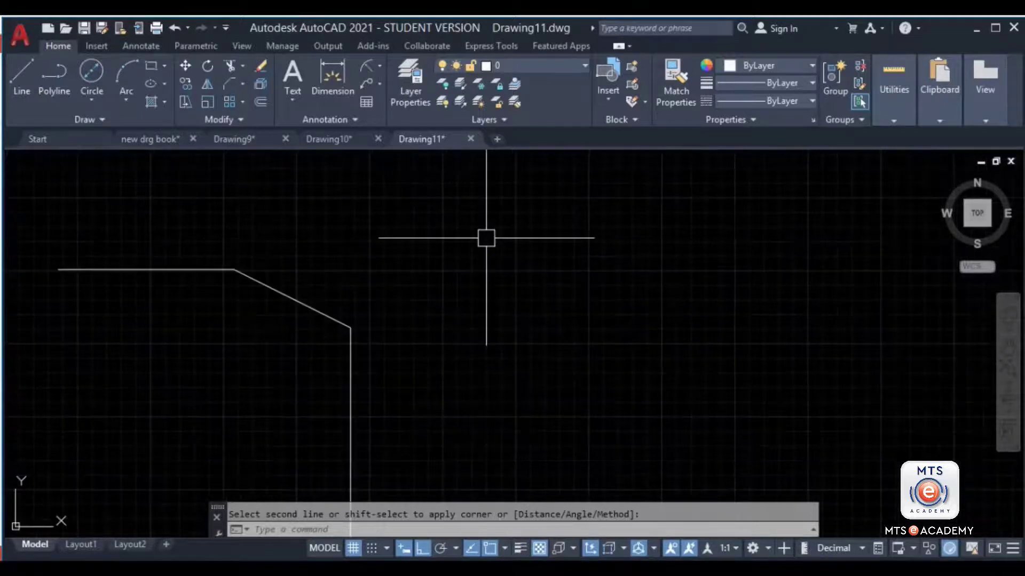
key("Escape")
type("l")
key("Return")
left_click(393, 224)
left_click(783, 225)
left_click(784, 479)
key("Escape")
middle_click_drag(602, 426, 530, 373)
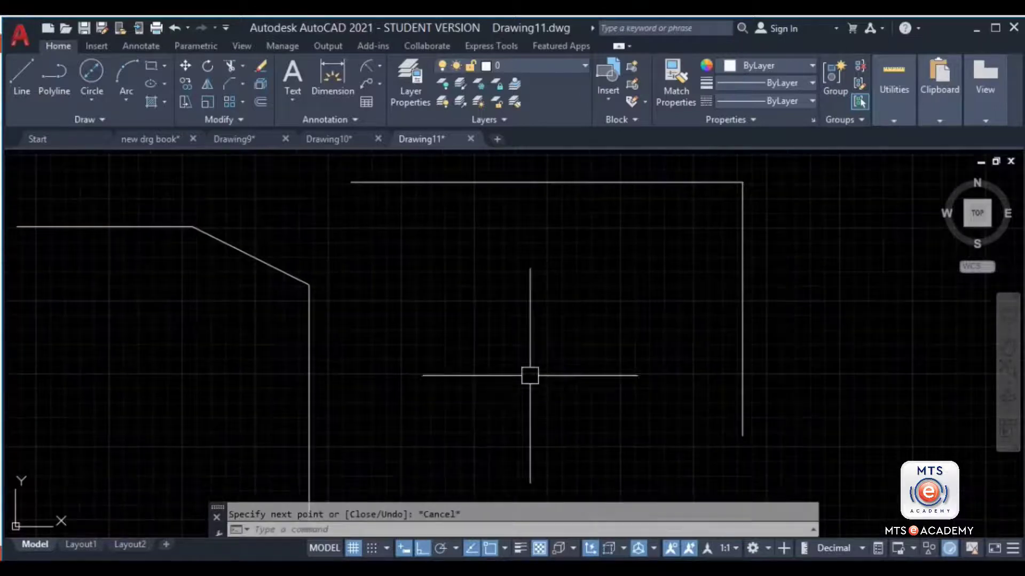
Step: Chamfer the corner of the larger pair of perpendicular lines with both chamfer distances set to 10
left_click(229, 82)
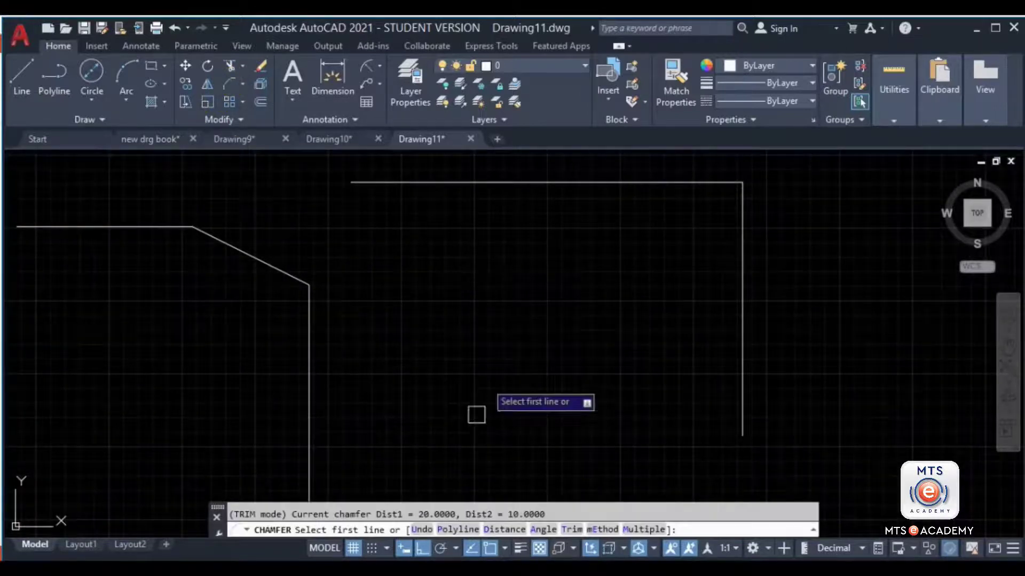
type("d")
key("Return")
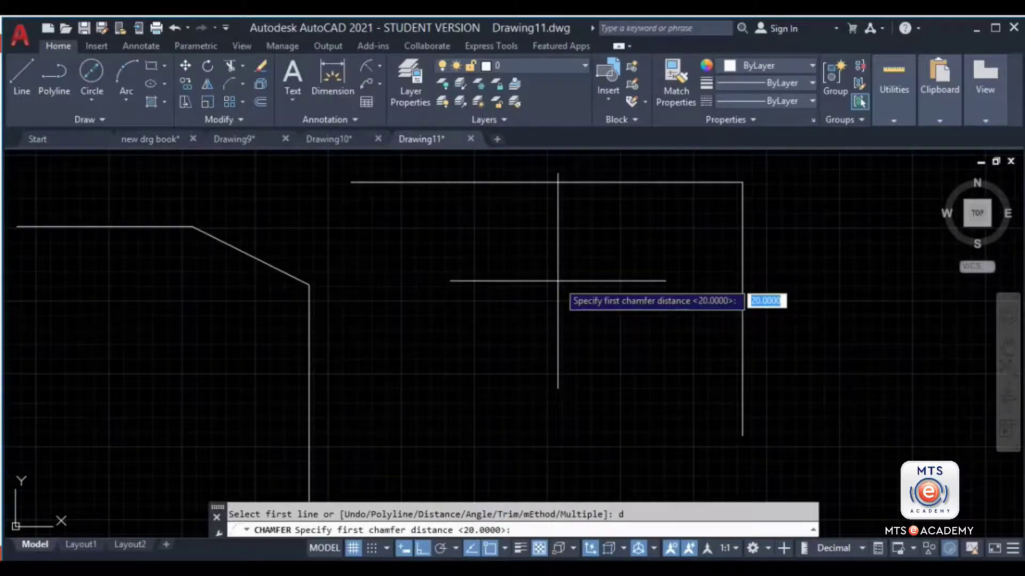
key("Return")
type("10")
key("Return")
middle_click_drag(602, 245, 632, 318)
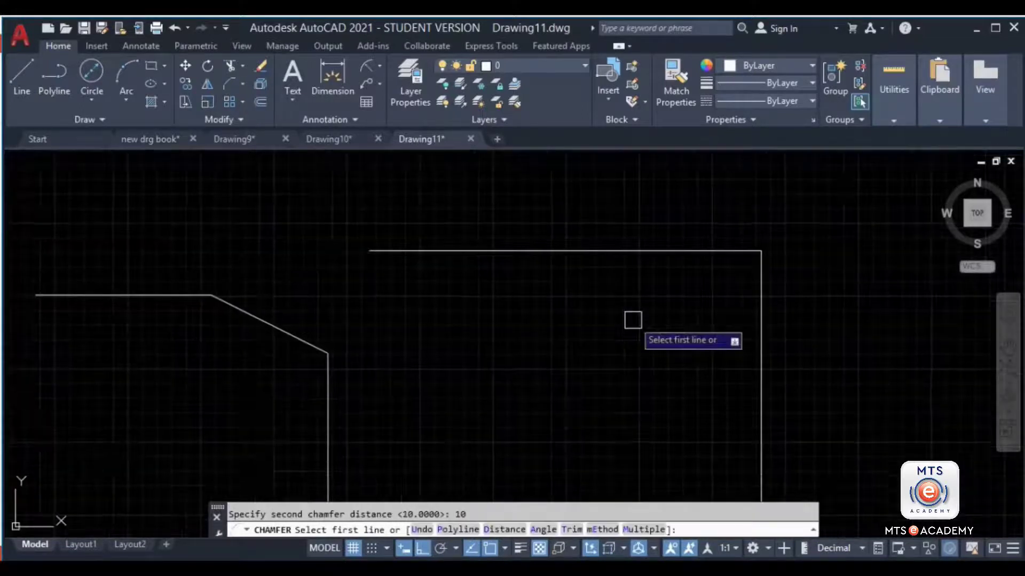
left_click(722, 250)
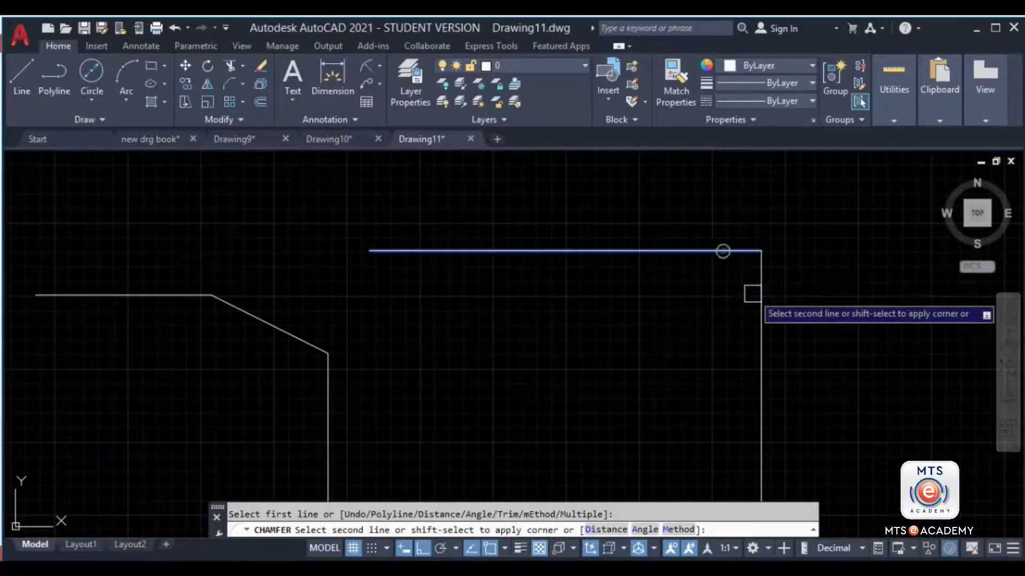
left_click(762, 338)
mouse_move(757, 291)
middle_mouse_down()
mouse_move(654, 299)
mouse_move(578, 336)
mouse_move(542, 322)
middle_mouse_up()
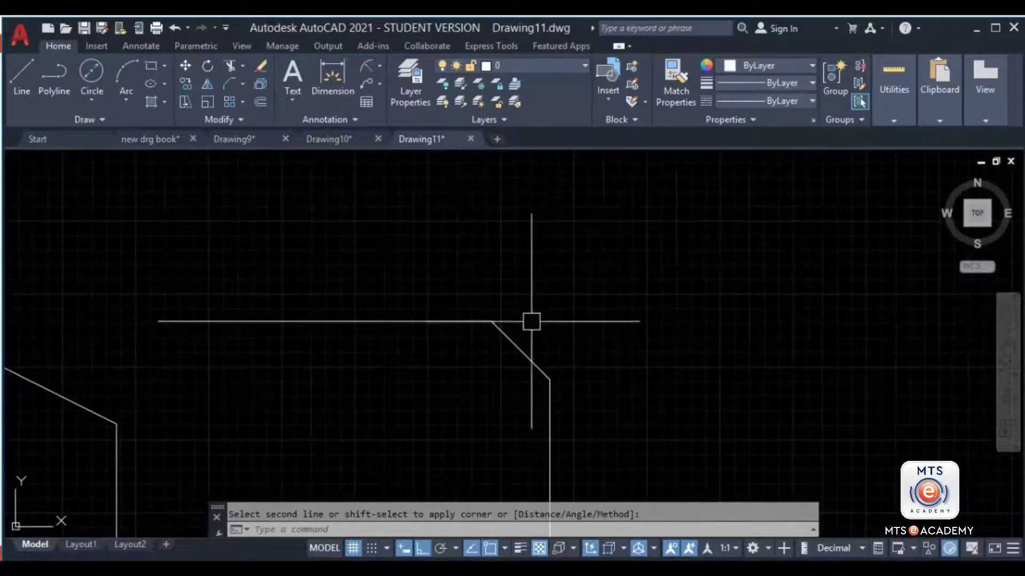
middle_click_drag(366, 356, 358, 305)
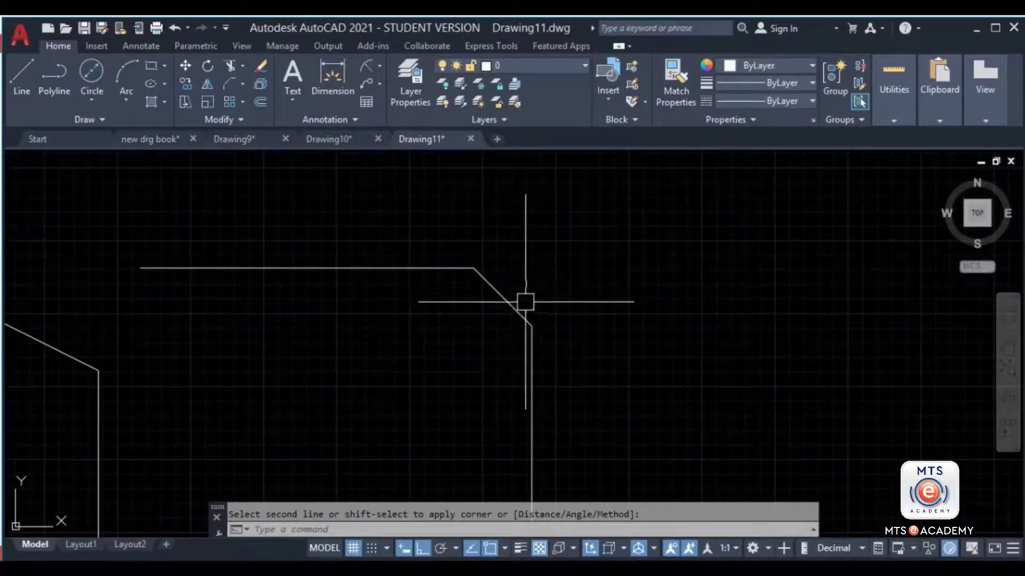
scroll(525, 294, "down", 2)
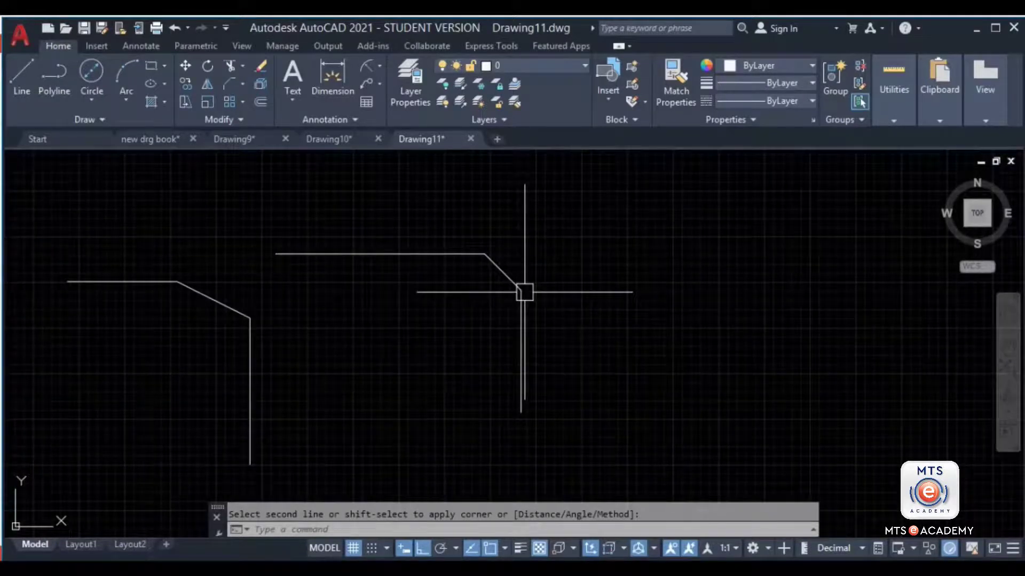
scroll(529, 303, "up", 2)
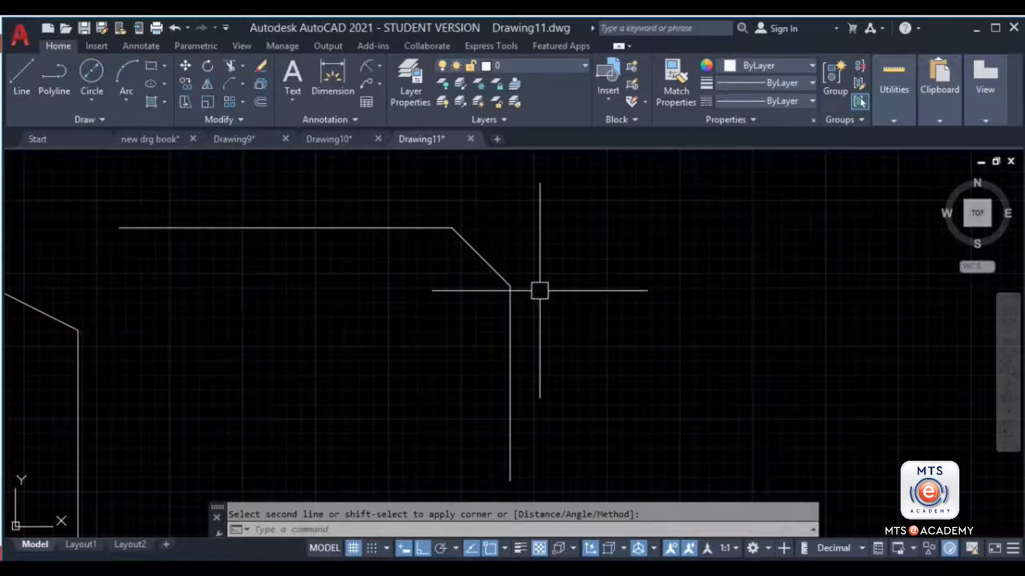
Step: Draw a third pair of perpendicular lines beside the equal-distance chamfer, one horizontal and one running down from its right end
mouse_move(540, 292)
middle_mouse_down()
mouse_move(527, 287)
mouse_move(548, 312)
middle_mouse_up()
scroll(541, 313, "down", 2)
mouse_move(545, 395)
middle_mouse_down()
mouse_move(531, 337)
mouse_move(568, 343)
mouse_move(455, 380)
middle_mouse_up()
type("l")
key("Return")
middle_click_drag(588, 318, 391, 348)
left_click(331, 295)
left_click(593, 288)
left_click(607, 467)
key("Escape")
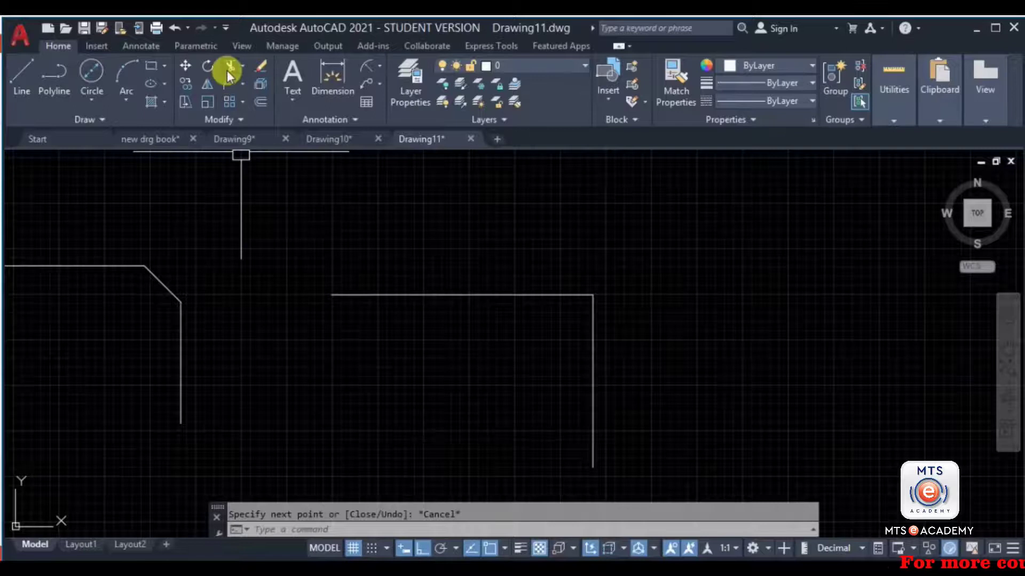
Step: Chamfer the corner of the third line pair with the Angle option, using length 10 on the horizontal line and angle 45
type("cha")
key("Return")
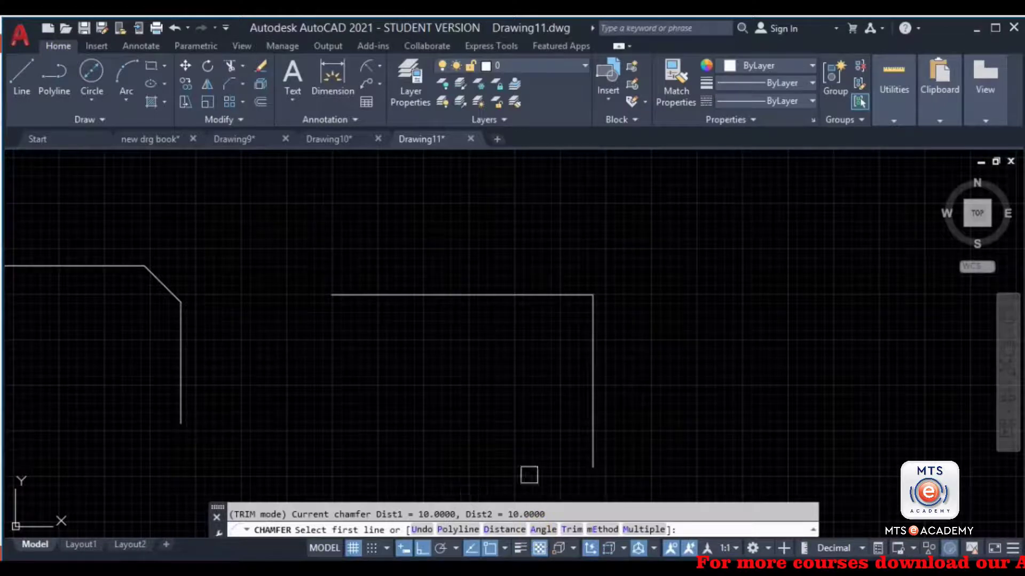
type("a")
key("Return")
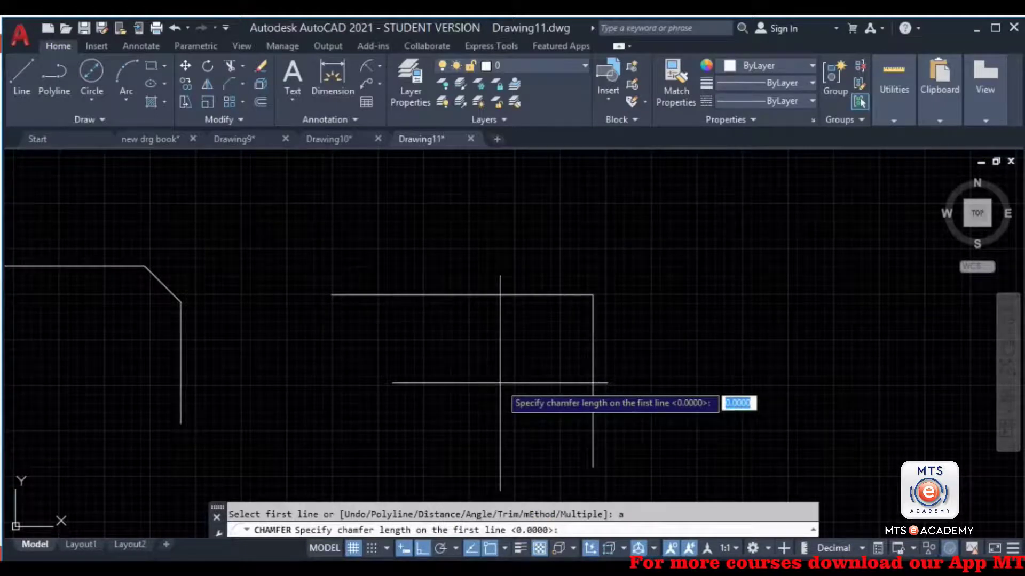
key("Return")
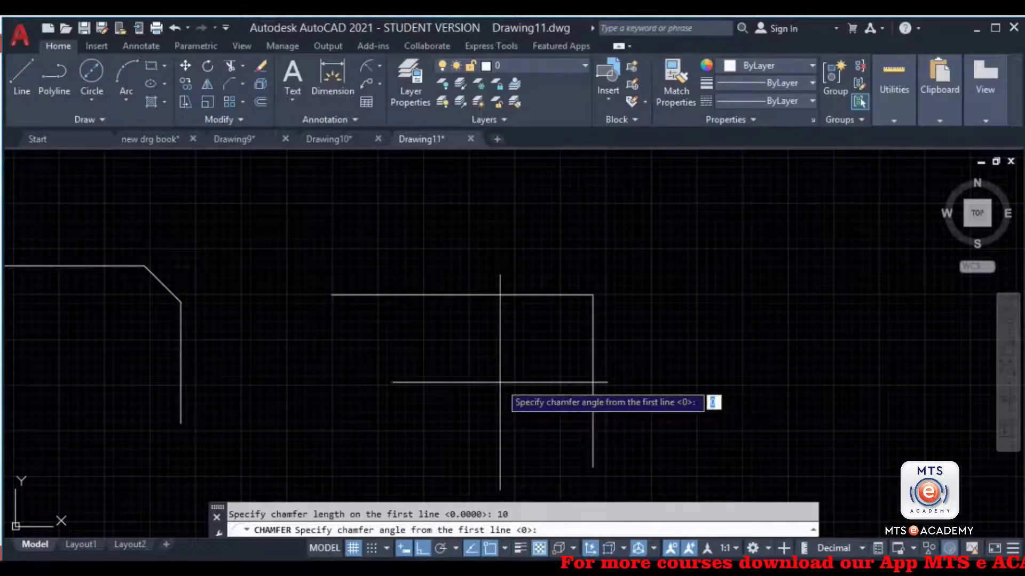
type("45")
key("Return")
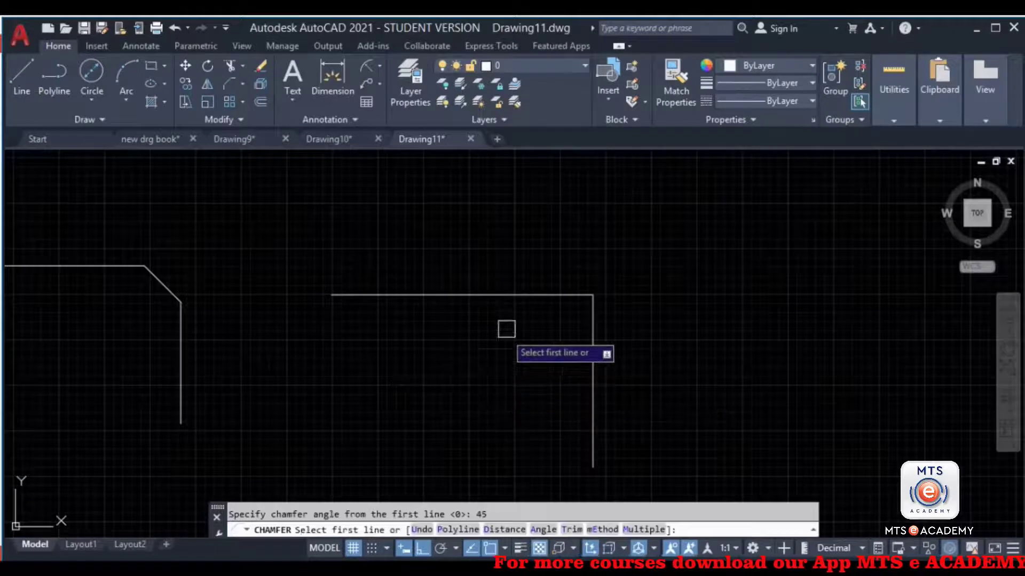
left_click(518, 296)
left_click(592, 352)
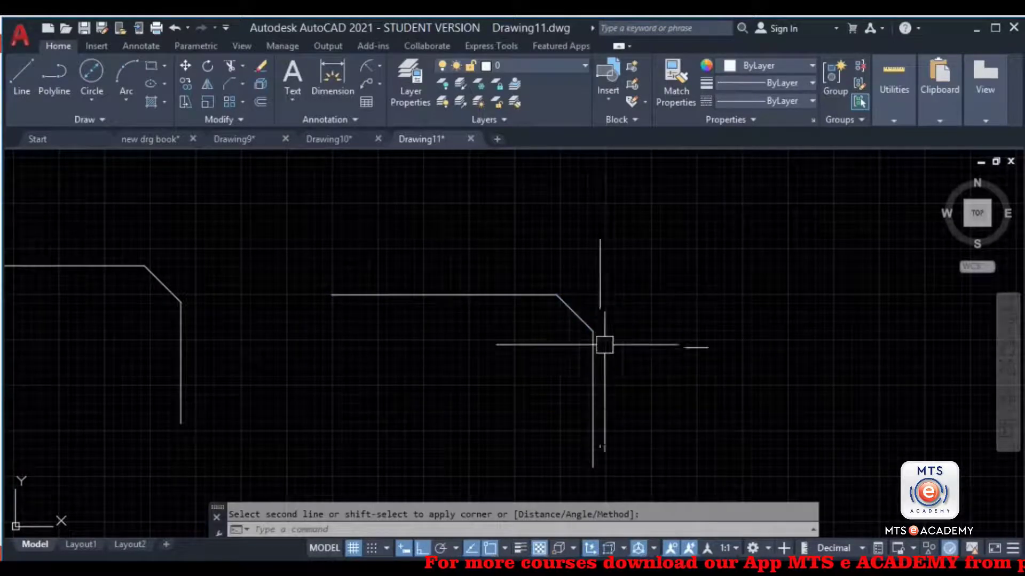
middle_click_drag(633, 402, 606, 368)
scroll(556, 225, "up", 4)
middle_click_drag(556, 286, 526, 264)
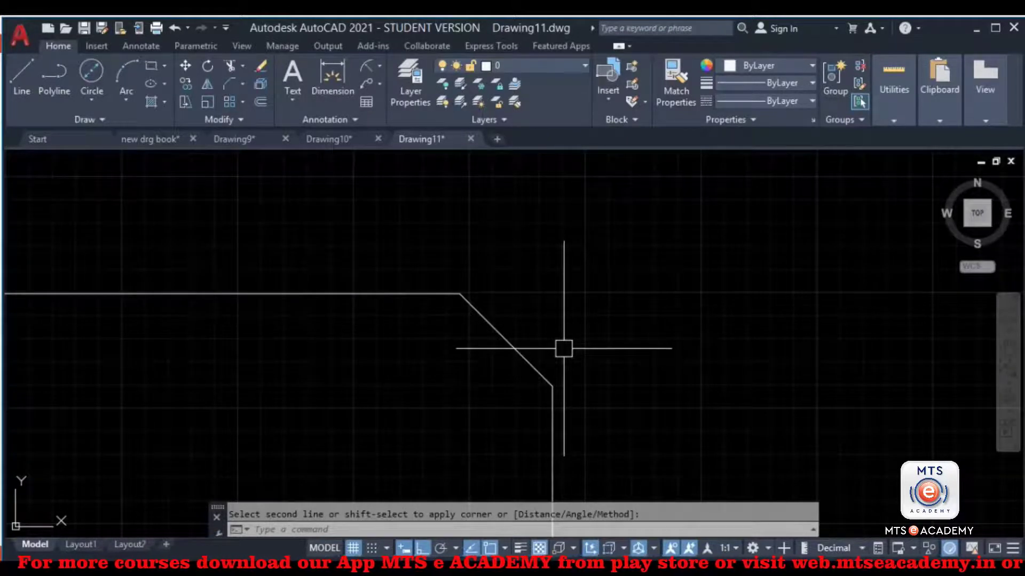
Step: Draw a vertical helper line up from the lower end of the 45-degree chamfer and erase it
key("Escape")
type("l")
key("Return")
left_click(552, 385)
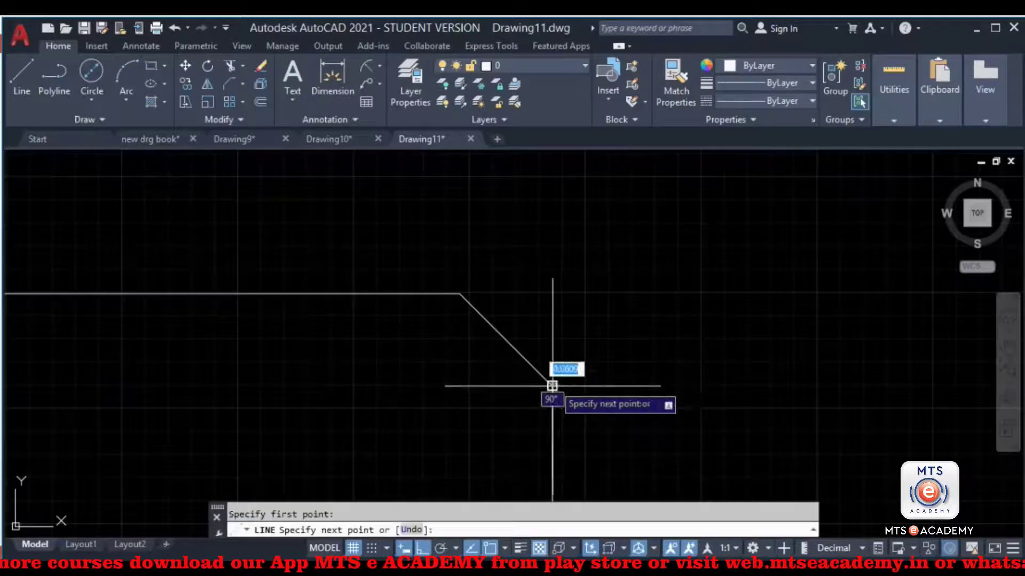
key("Escape")
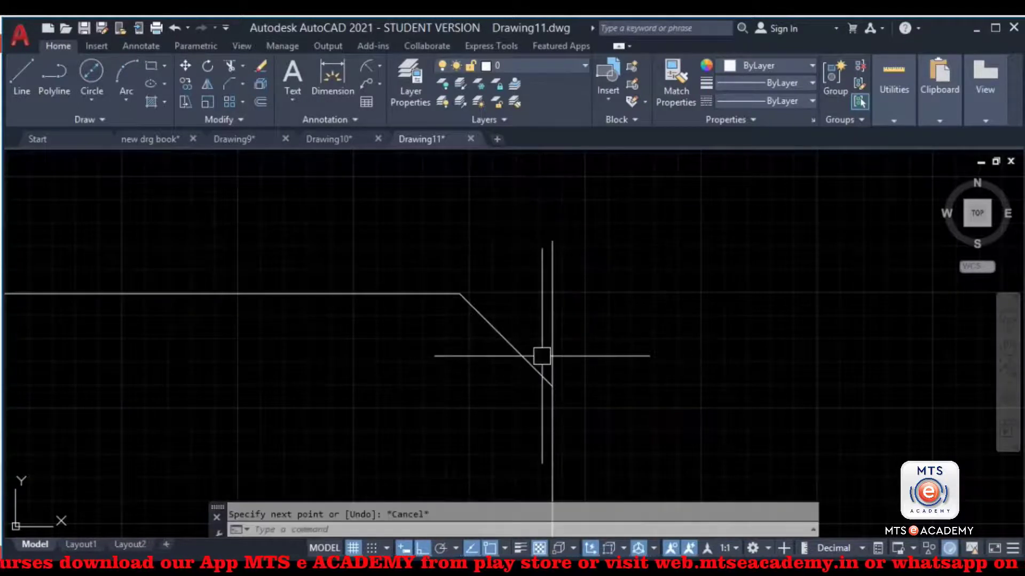
middle_click_drag(544, 379, 541, 287)
key("Delete")
scroll(568, 336, "down", 2)
middle_click_drag(547, 334, 517, 343)
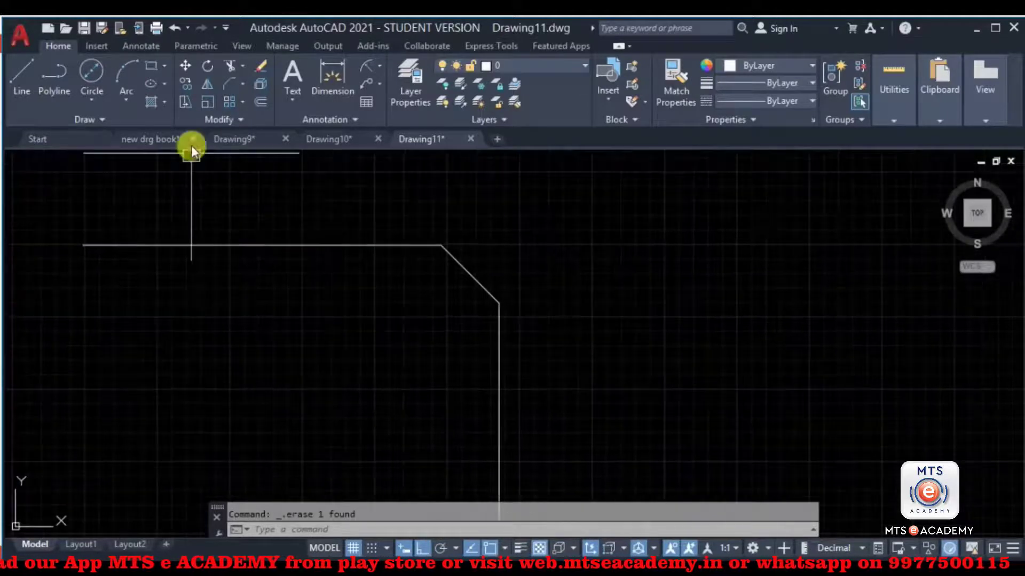
left_click(230, 84)
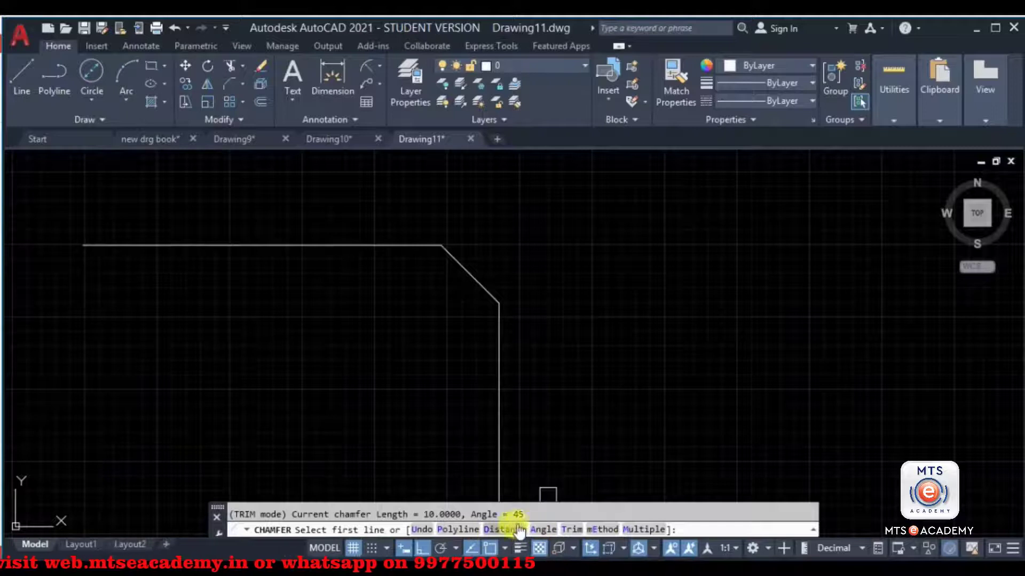
key("Escape")
scroll(489, 311, "down", 2)
mouse_move(523, 339)
middle_mouse_down()
mouse_move(454, 338)
mouse_move(466, 385)
middle_mouse_up()
scroll(496, 354, "down", 2)
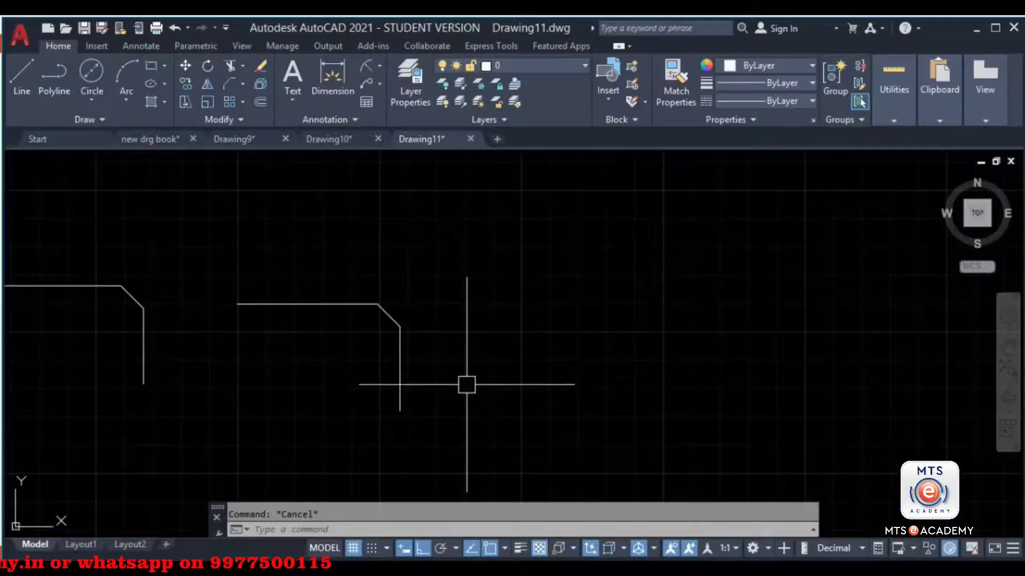
middle_click_drag(509, 345, 508, 368)
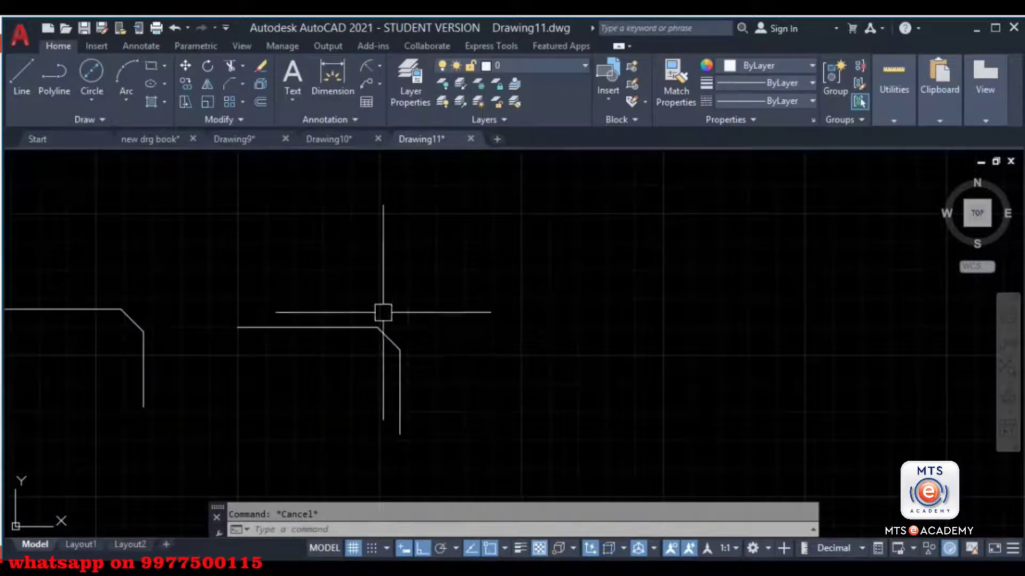
left_click(243, 81)
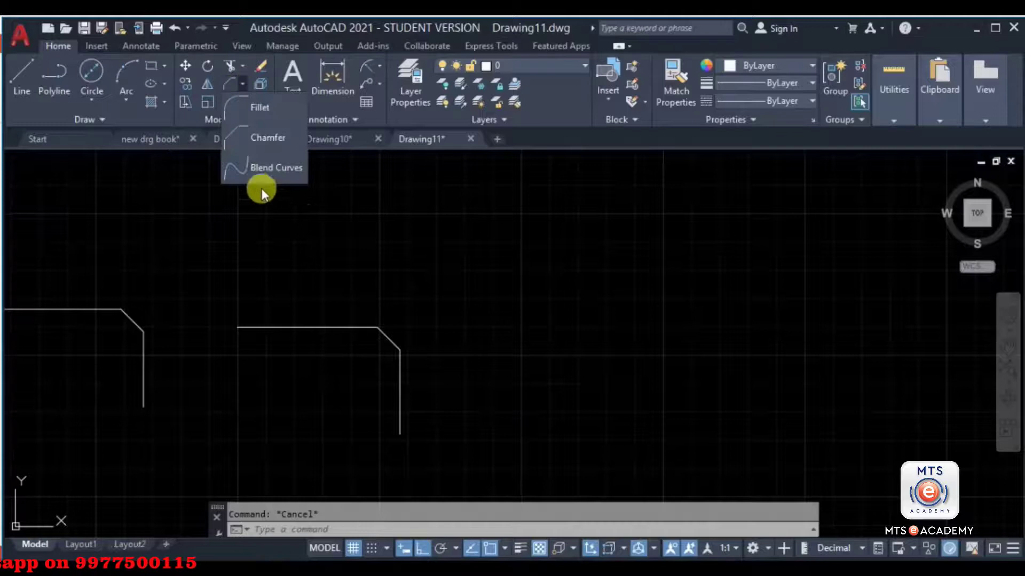
Step: Draw two separate horizontal lines near the last chamfer, the second one lower and farther right than the first
left_click(20, 78)
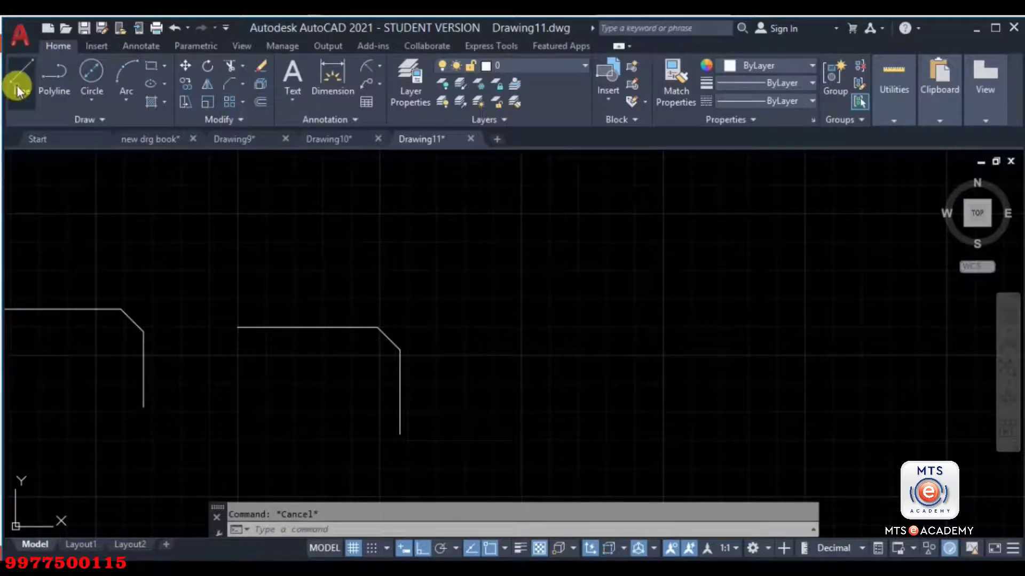
left_click(291, 197)
left_click(567, 197)
key("Return")
key("Return")
left_click(888, 443)
left_click(671, 443)
key("Escape")
Step: Join the right end of the upper horizontal line to the left end of the lower one with Blend Curves
middle_click_drag(536, 220, 376, 181)
middle_click_drag(513, 335, 512, 390)
left_click(247, 86)
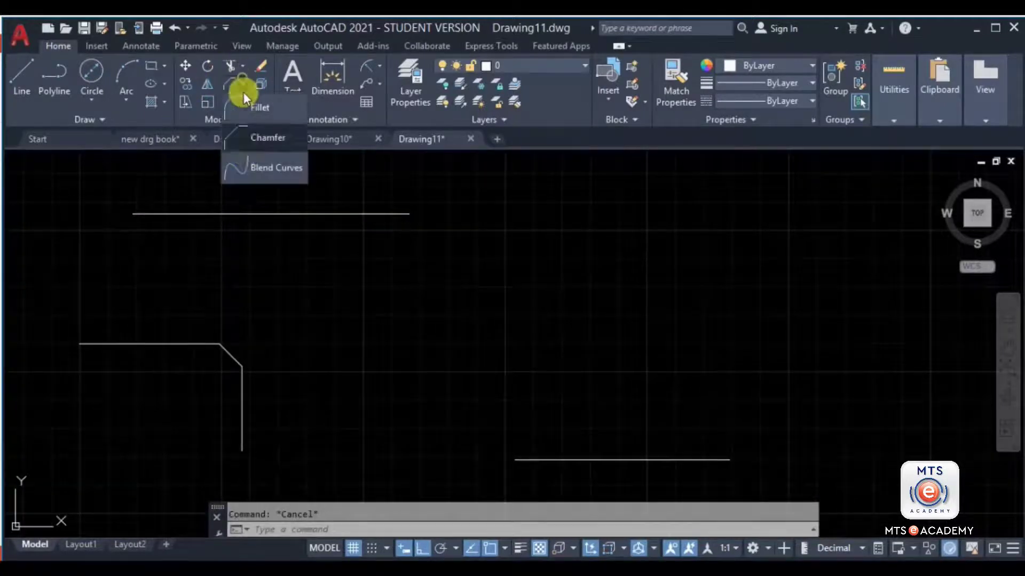
left_click(274, 172)
middle_click_drag(441, 191, 400, 181)
left_click(347, 204)
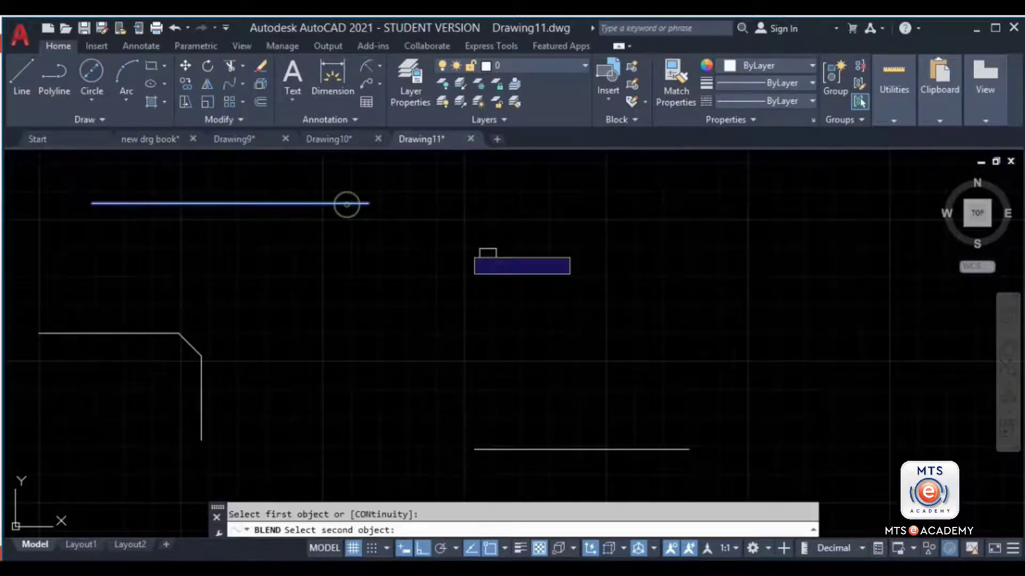
left_click(500, 448)
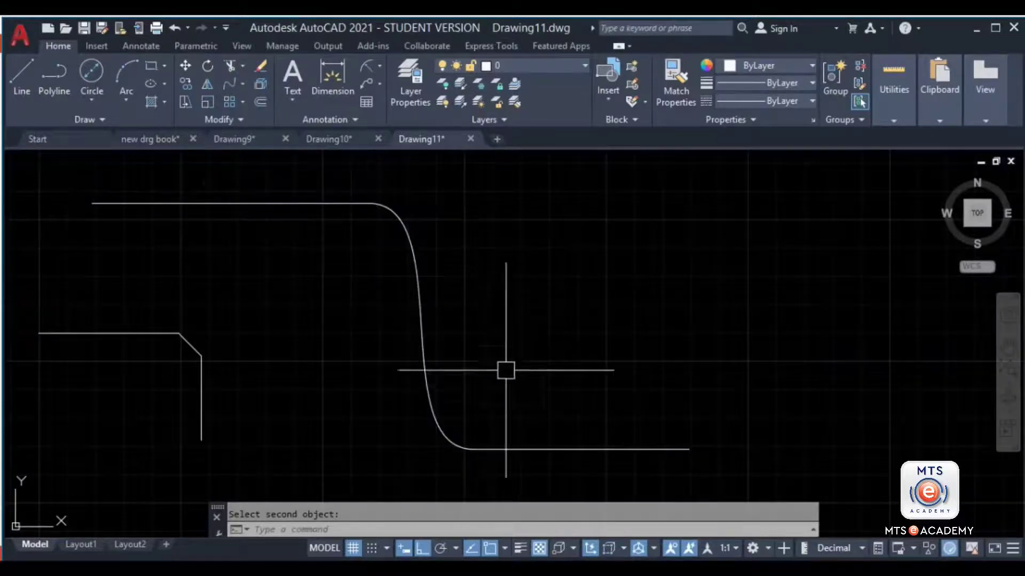
Step: Draw a horizontal line about 150 units long and a separate vertical line about 138 units long above and beyond its right end
scroll(484, 318, "down", 3)
middle_click_drag(521, 274, 371, 314)
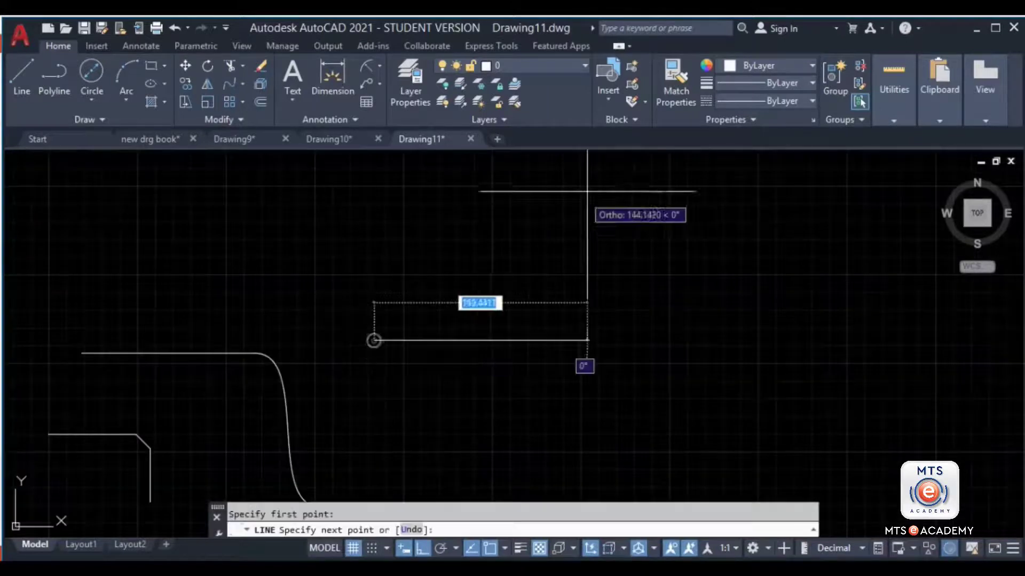
left_click(583, 339)
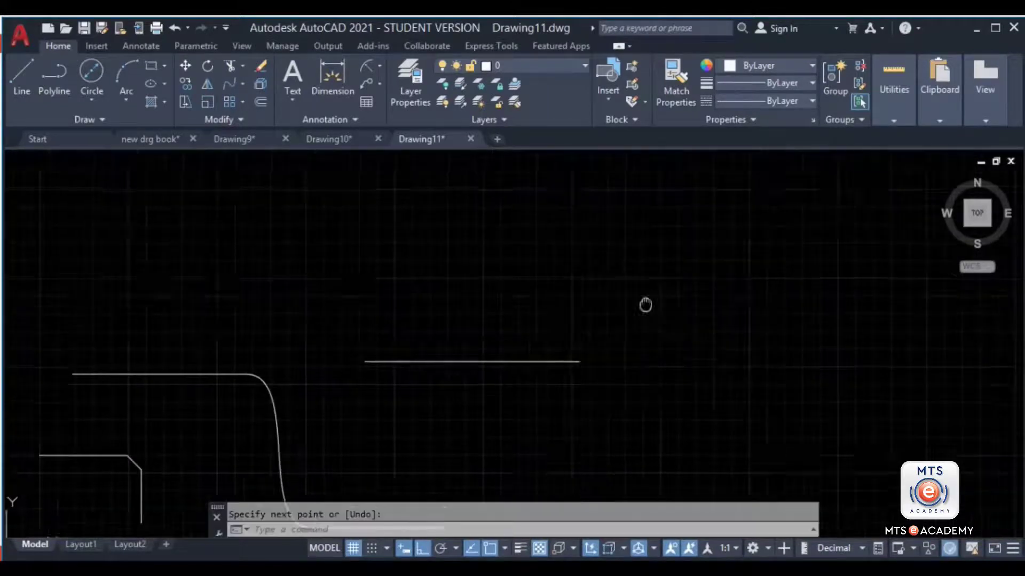
middle_click_drag(647, 304, 615, 380)
key("Return")
left_click(586, 179)
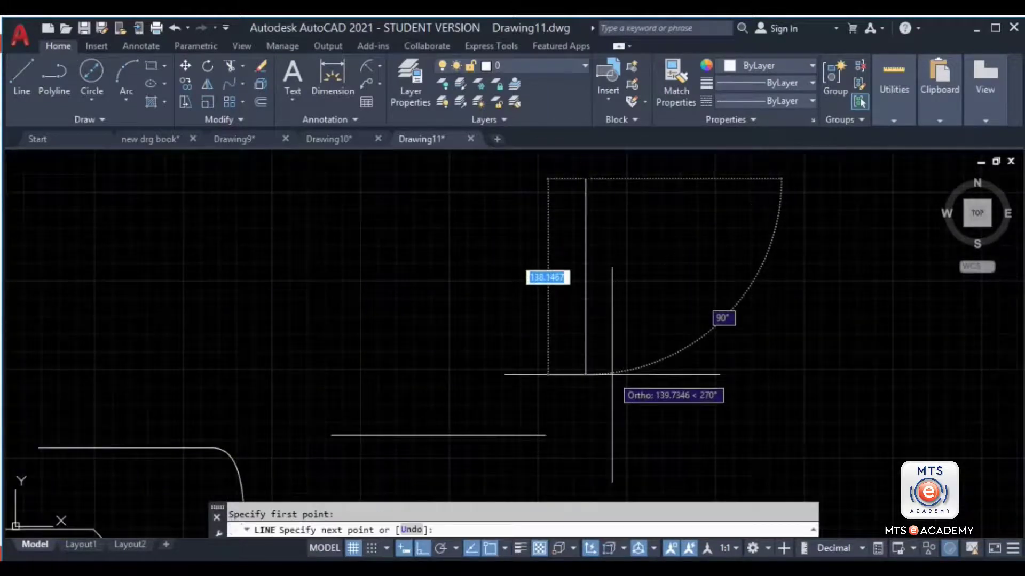
left_click(586, 375)
key("Escape")
Step: Blend the right end of the horizontal line into the lower end of the separate vertical line
left_click(227, 83)
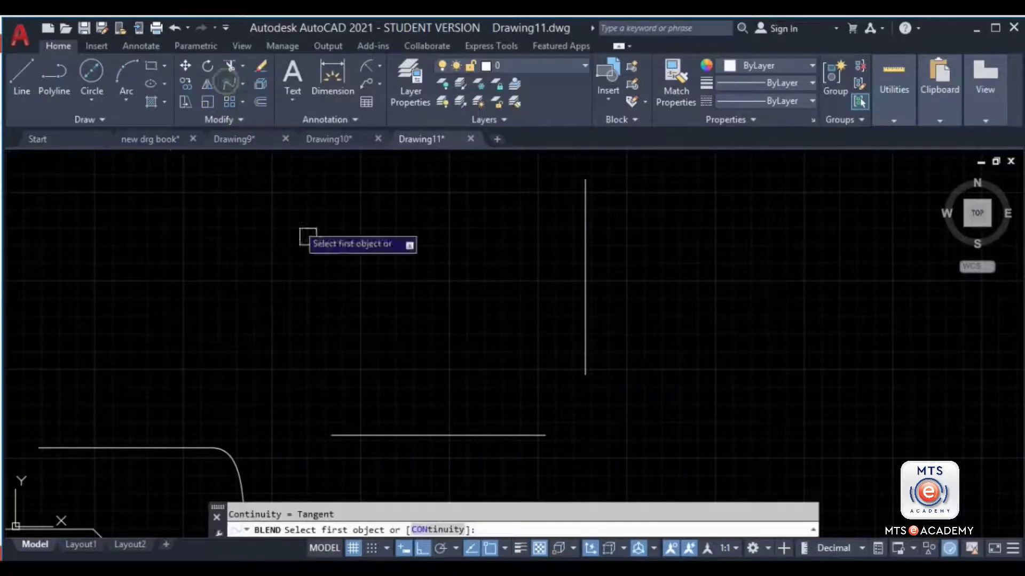
left_click(514, 434)
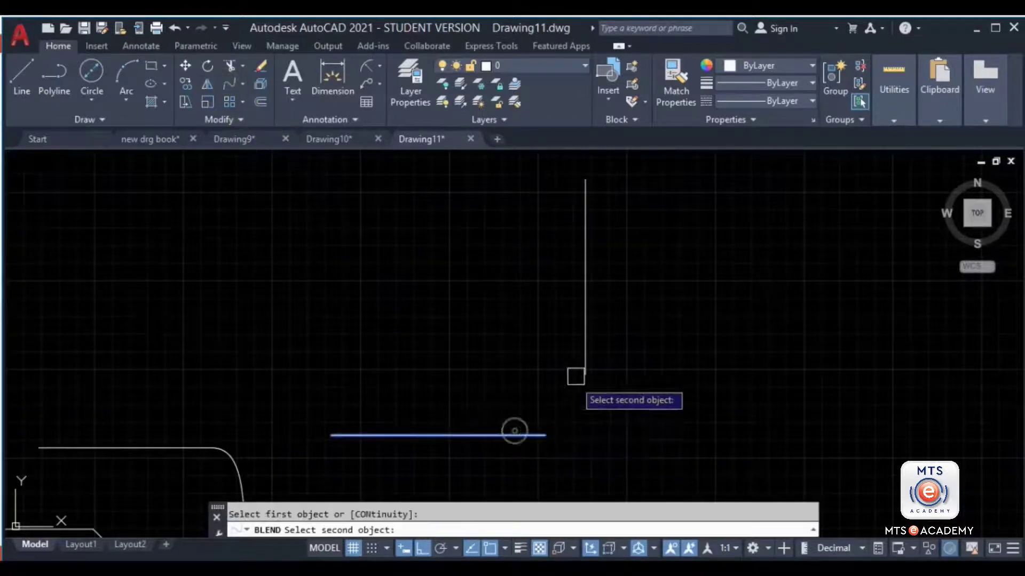
left_click(585, 341)
Step: Draw two parallel horizontal lines beside the blended vertical line, the lower one slightly longer and offset to the right
middle_click_drag(693, 250, 581, 295)
type("l")
key("Return")
left_click(592, 256)
left_click(734, 239)
key("Return")
key("Return")
left_click(621, 353)
left_click(793, 354)
key("Escape")
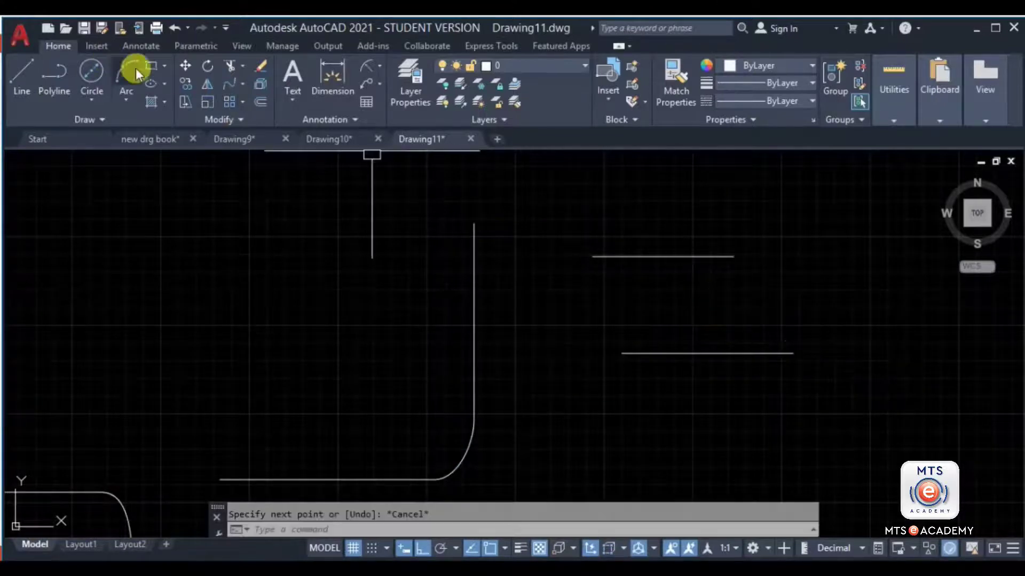
Step: Join the right ends of the two parallel horizontal lines with Blend Curves
left_click(229, 82)
left_click(717, 258)
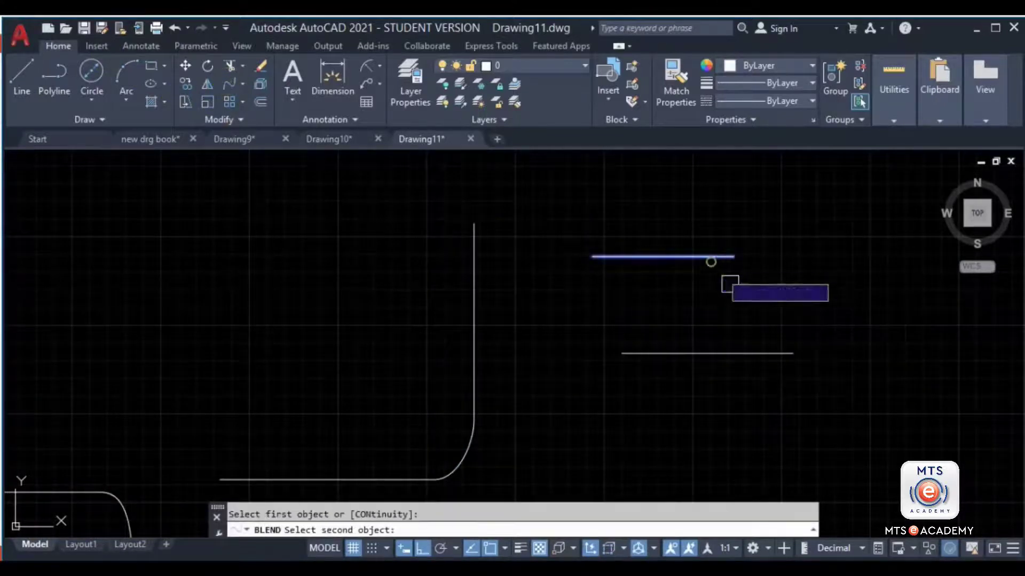
left_click(777, 353)
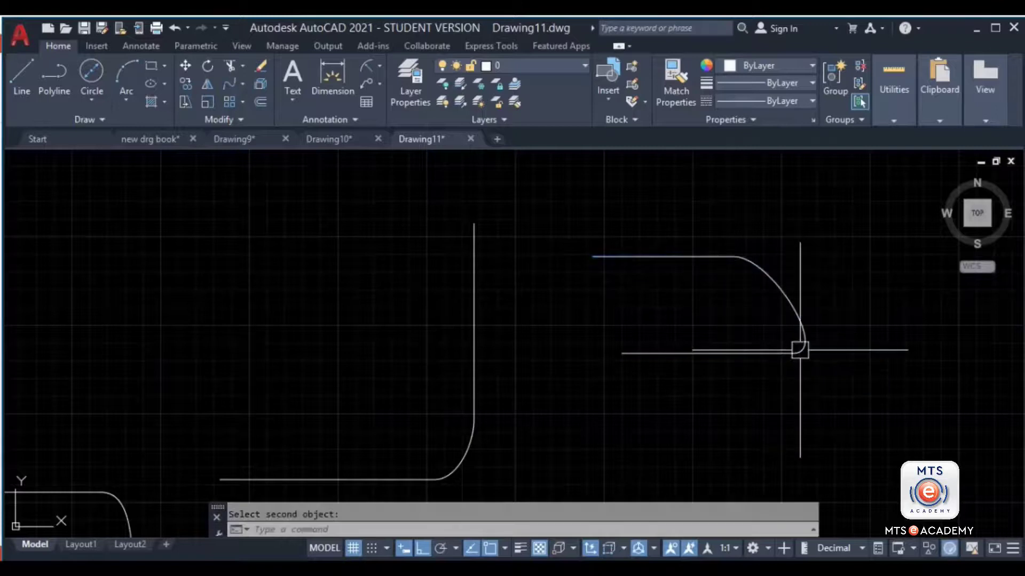
scroll(793, 253, "down", 4)
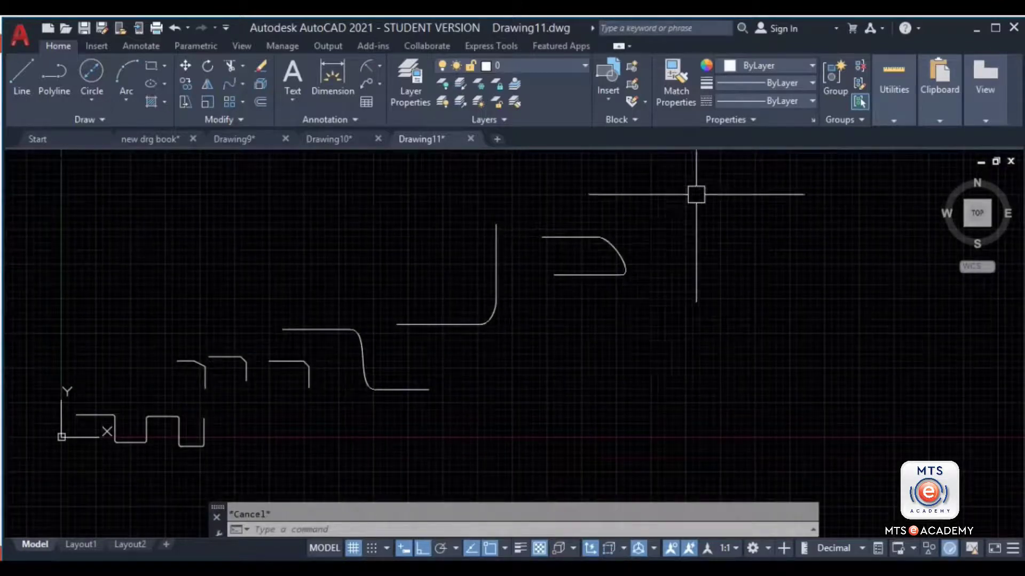
Step: Erase all the fillet, chamfer and blend practice geometry from the drawing
key("Escape")
left_click(699, 191)
middle_click_drag(240, 401, 528, 320)
left_click(313, 394)
key("Delete")
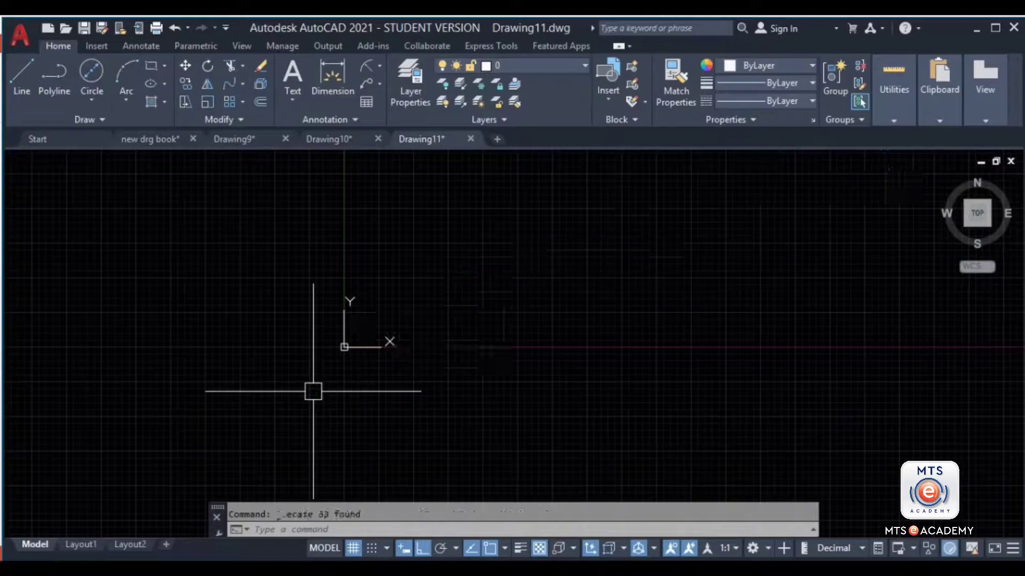
middle_click(549, 284)
middle_click(549, 283)
middle_click_drag(343, 364, 405, 263)
key("Escape")
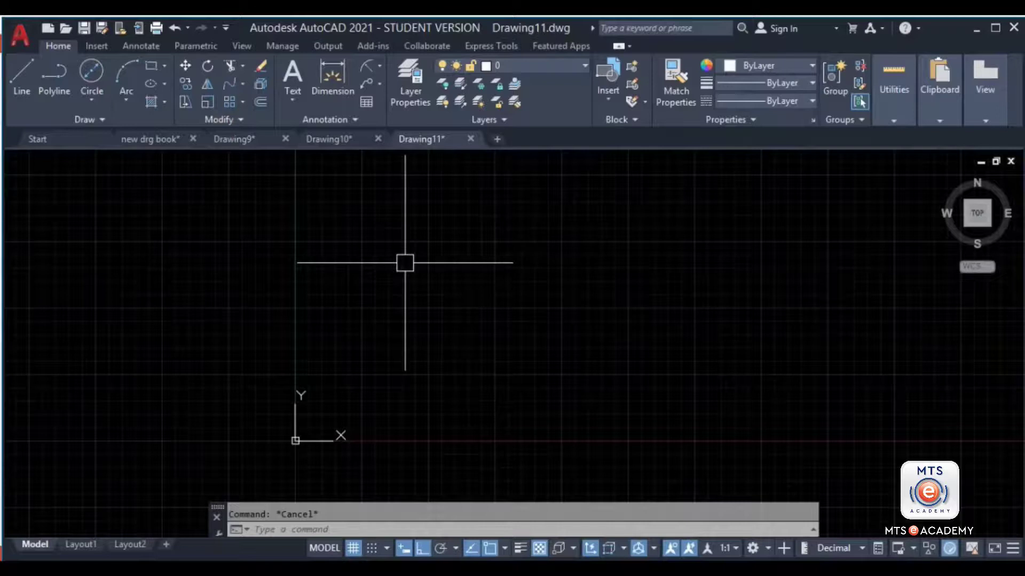
Step: Switch to the Drawing9 file containing the four dimensioned exercise figures
left_click(321, 139)
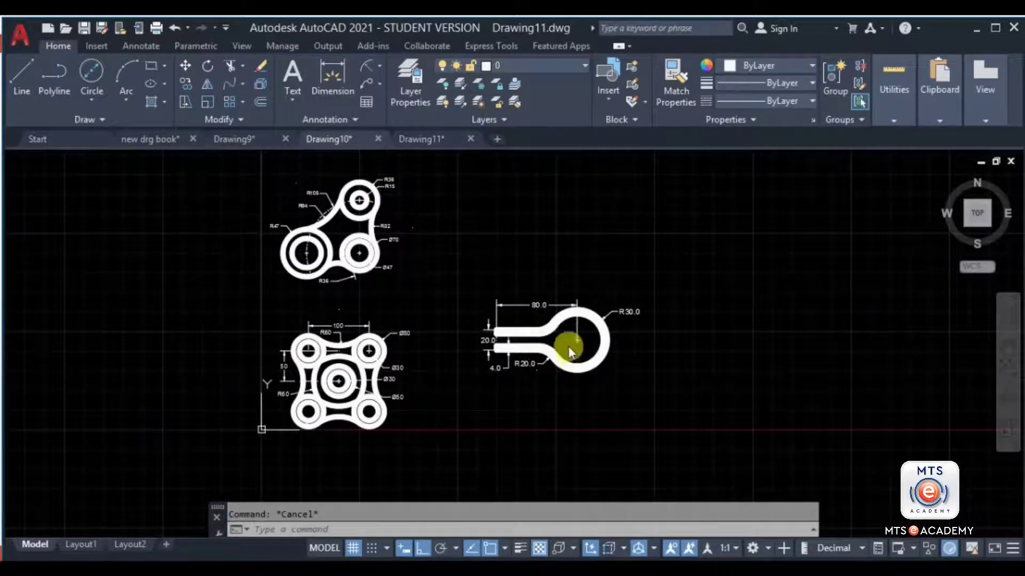
left_click(237, 139)
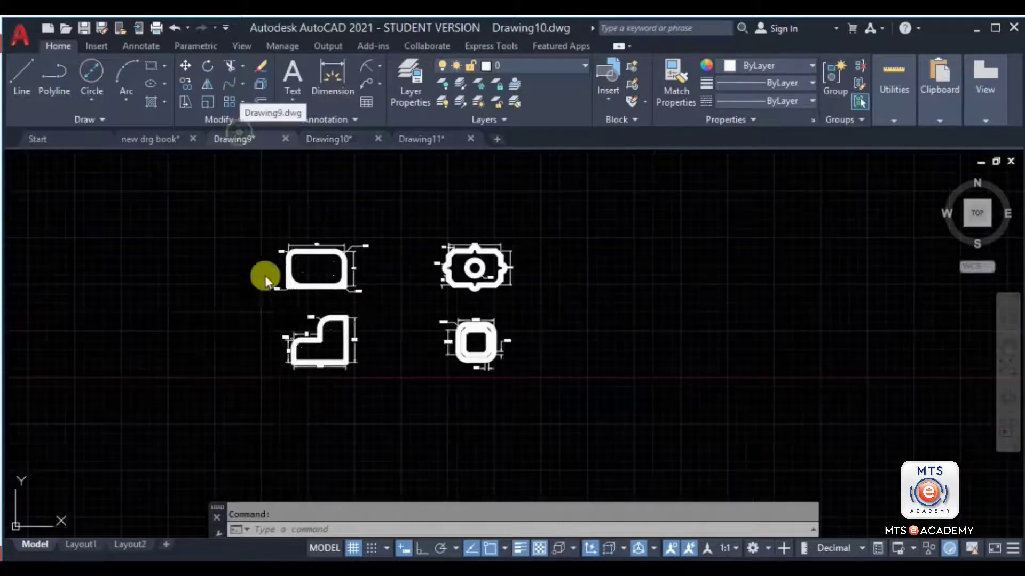
middle_click_drag(293, 321, 394, 340)
scroll(429, 300, "up", 4)
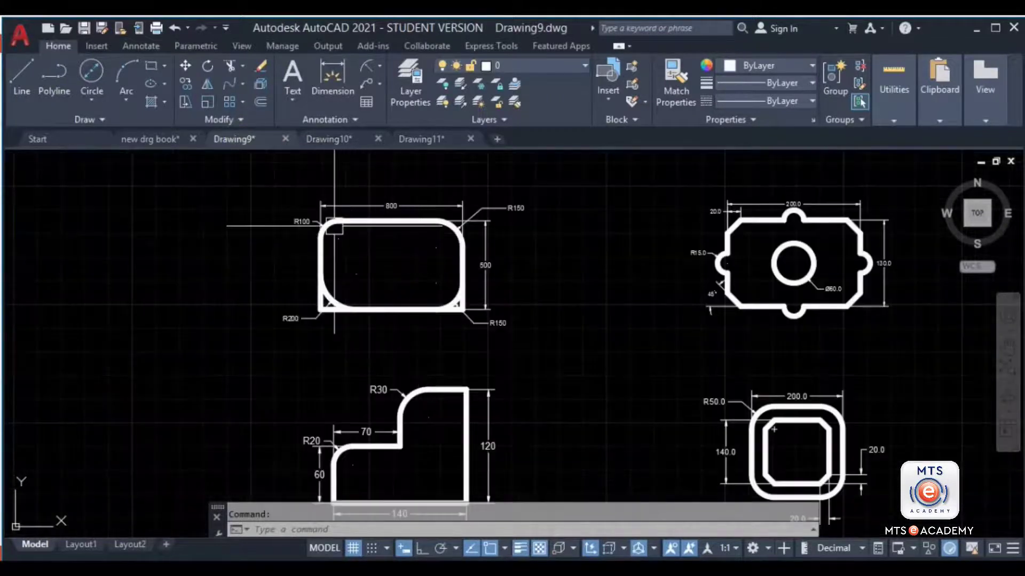
Step: Examine the overall dimensions and corner radii of the rounded rectangular exercise figure
scroll(334, 227, "up", 2)
middle_click_drag(505, 217, 548, 249)
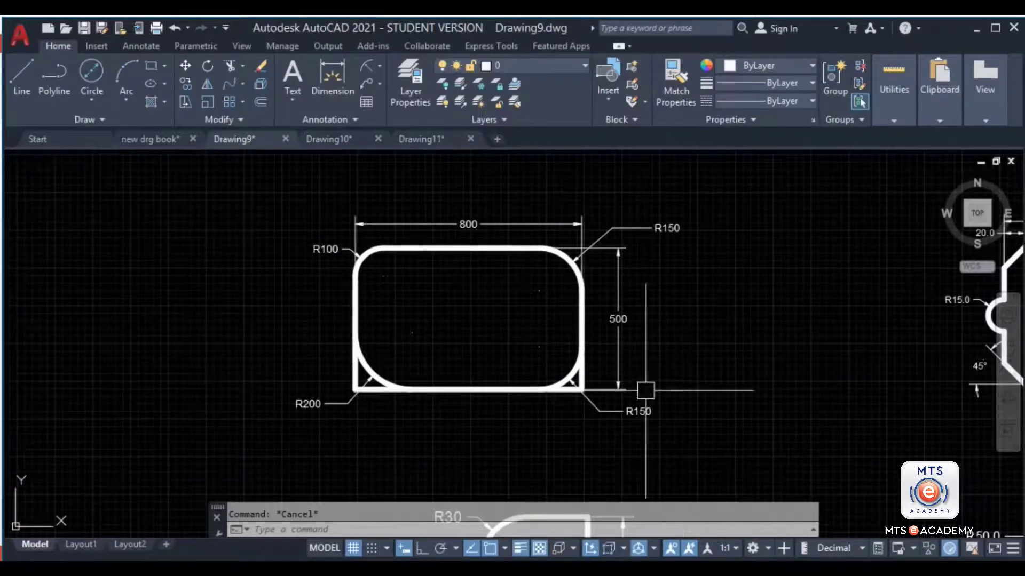
middle_click_drag(553, 316, 613, 332)
middle_click_drag(472, 296, 486, 270)
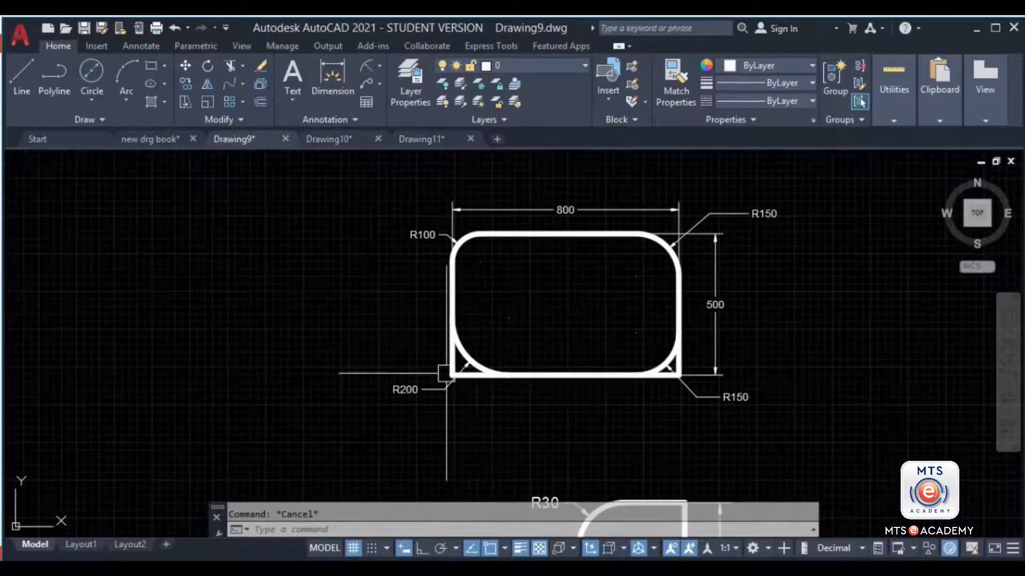
middle_click_drag(642, 272, 559, 295)
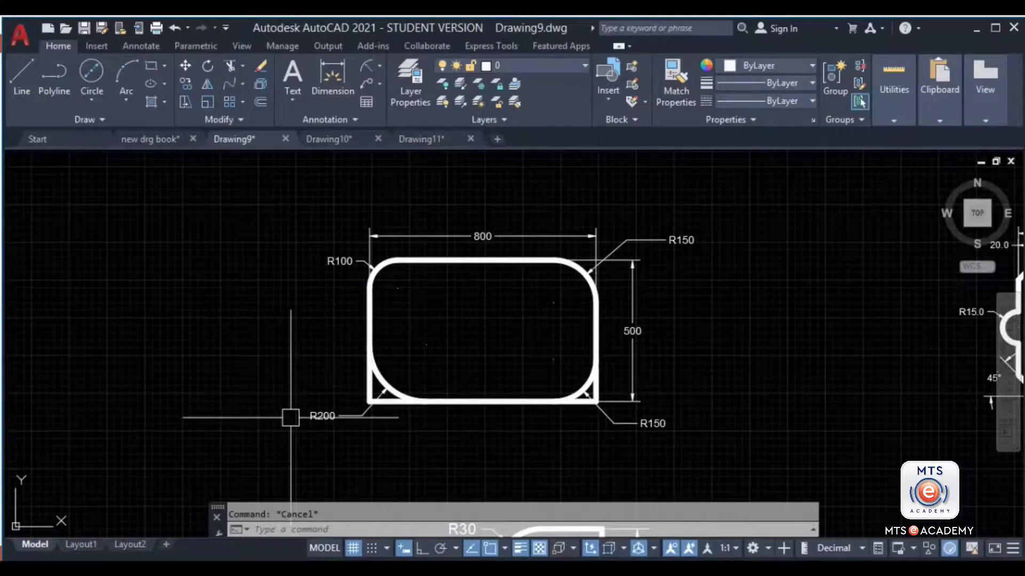
middle_click_drag(406, 412, 611, 388)
middle_click_drag(572, 330, 596, 352)
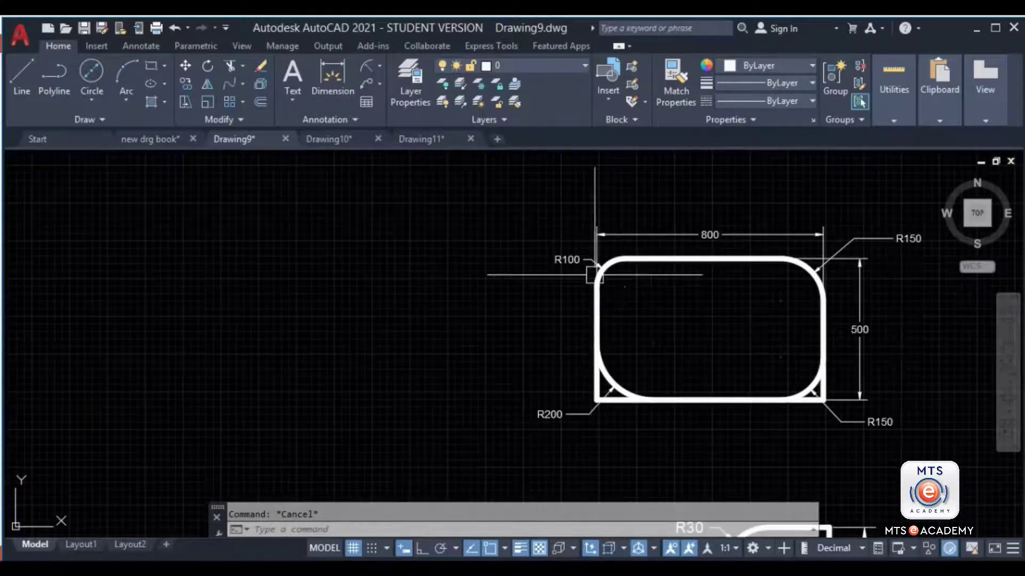
middle_click_drag(725, 388, 832, 371)
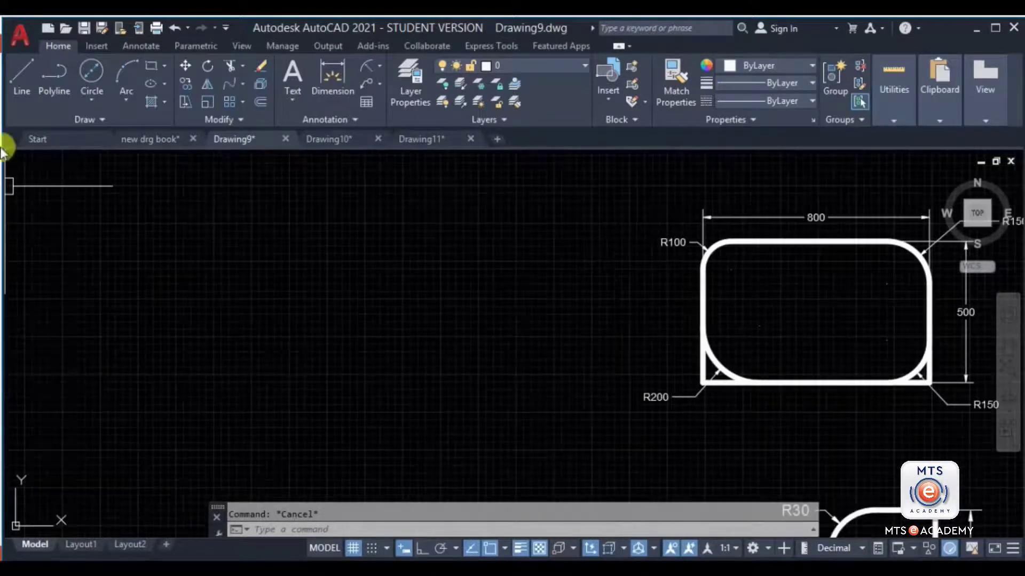
Step: Draw an 800 by 500 rectangle starting to the left of the rounded exercise figure
left_click(158, 76)
left_click(106, 220)
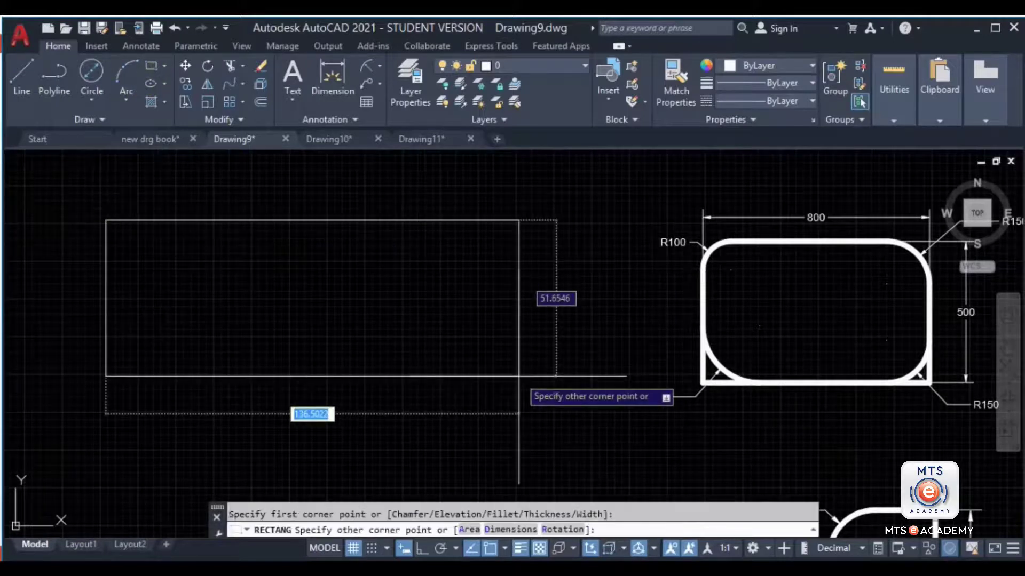
key("Tab")
type("500")
key("Return")
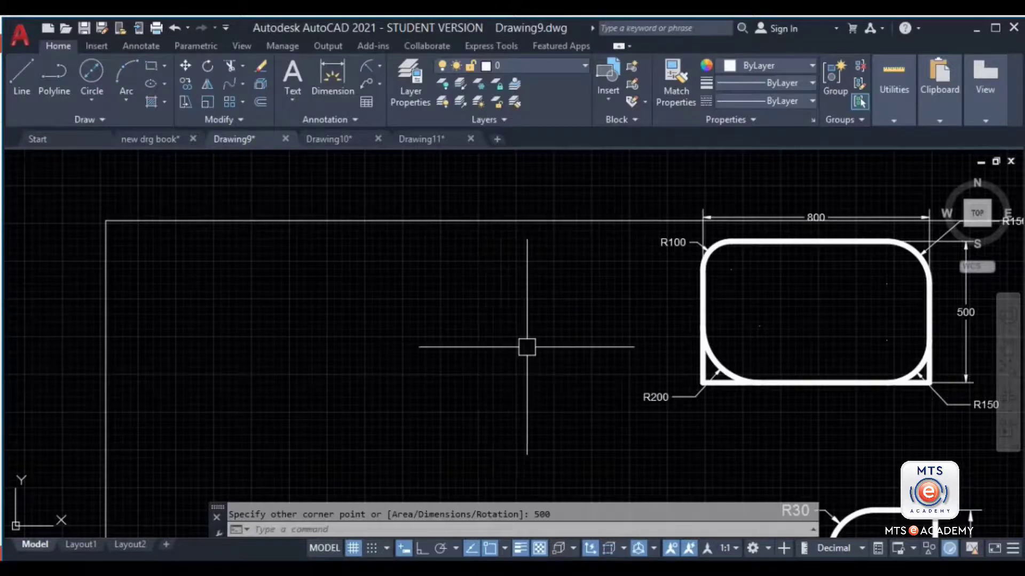
Step: Move the new rectangle to the empty area on the right of the four exercise figures
scroll(537, 373, "down", 5)
scroll(554, 277, "down", 2)
middle_click_drag(542, 388, 370, 267)
scroll(555, 286, "down", 2)
left_click(627, 240)
left_click(551, 321)
type("m")
key("Return")
left_click(507, 327)
left_click(745, 306)
key("Escape")
middle_click_drag(673, 355, 547, 402)
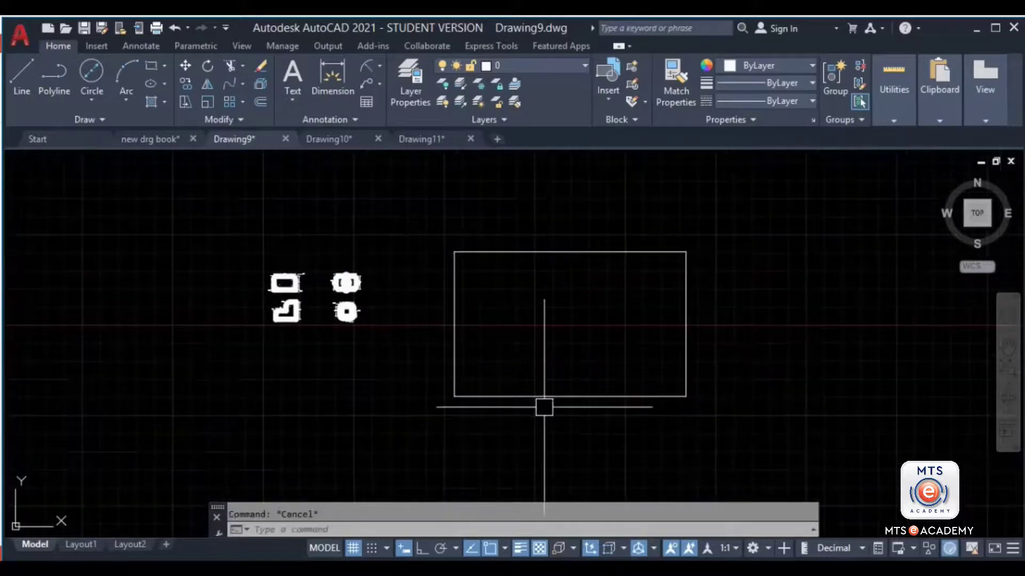
Step: Enlarge the four exercise figures to match the 800 by 500 rectangle, and erase that rectangle
left_click(366, 338)
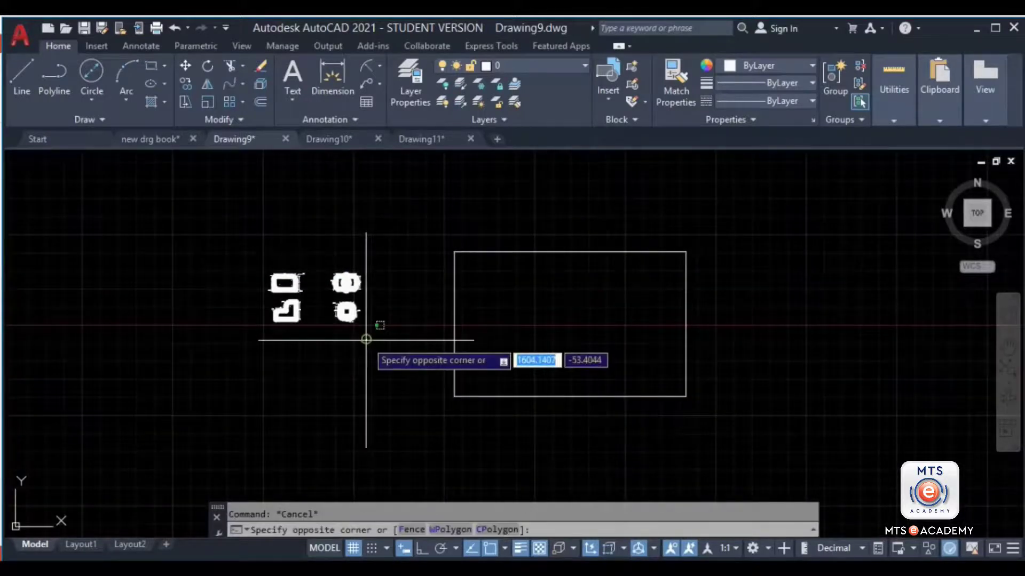
left_click(300, 376)
key("Delete")
scroll(304, 283, "up", 6)
scroll(258, 265, "up", 4)
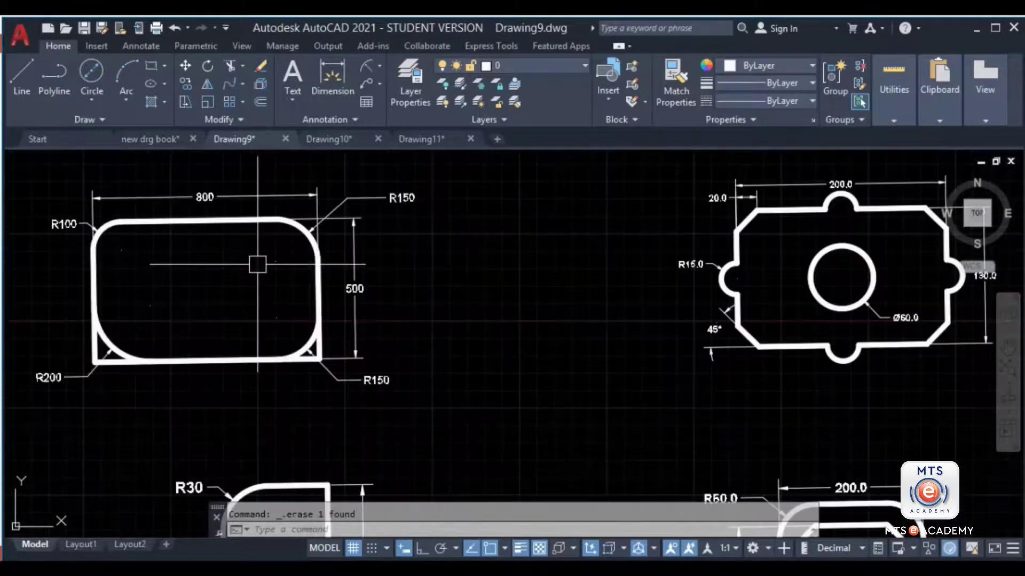
key("Escape")
scroll(296, 293, "down", 7)
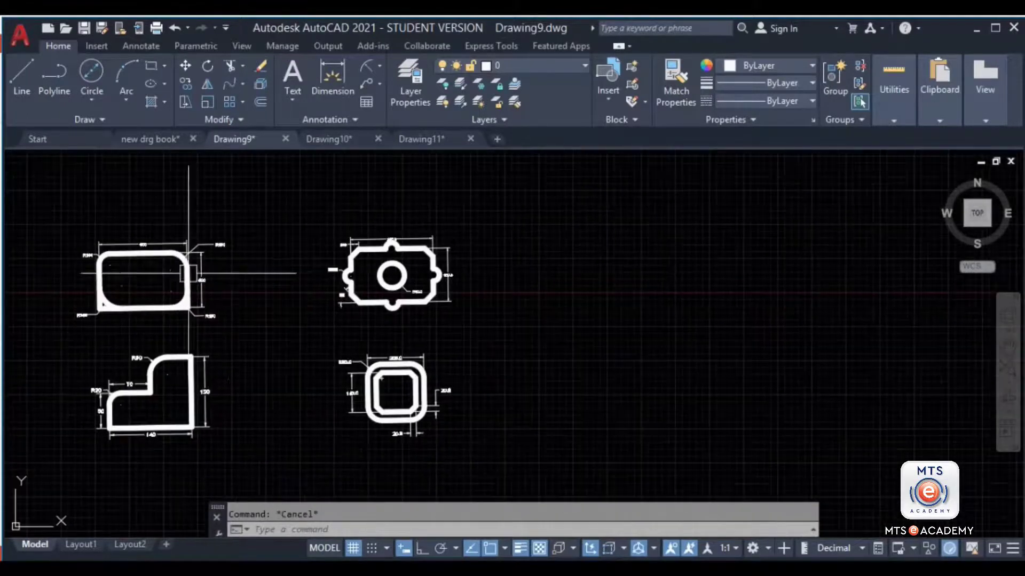
type("rec")
key("Return")
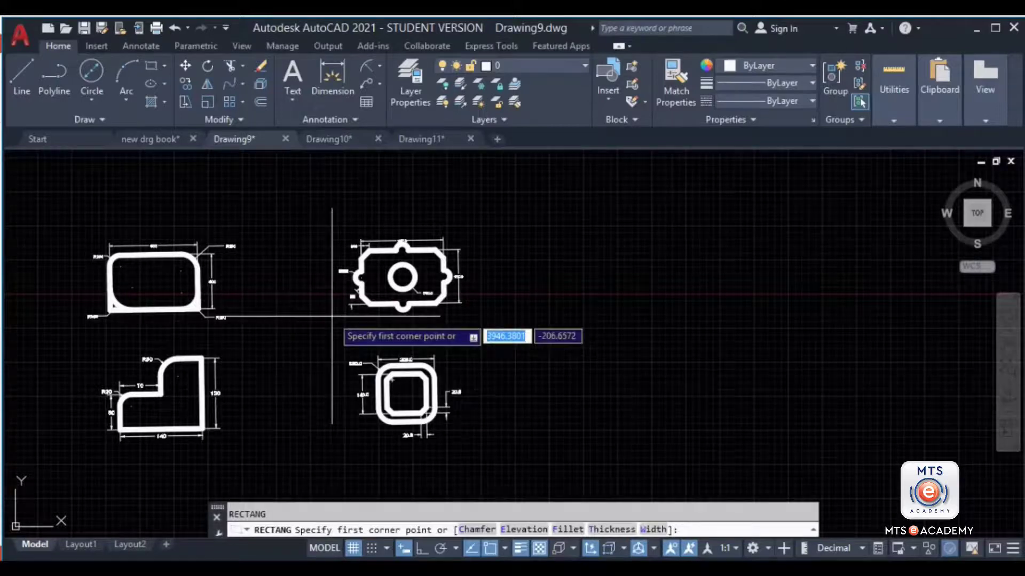
middle_click_drag(245, 297, 251, 329)
scroll(432, 323, "up", 2)
middle_click_drag(485, 336, 607, 316)
scroll(264, 317, "down", 2)
middle_click_drag(297, 316, 365, 296)
mouse_move(146, 288)
middle_mouse_down()
mouse_move(791, 241)
mouse_move(701, 310)
mouse_move(721, 279)
mouse_move(690, 321)
middle_mouse_up()
scroll(747, 307, "up", 4)
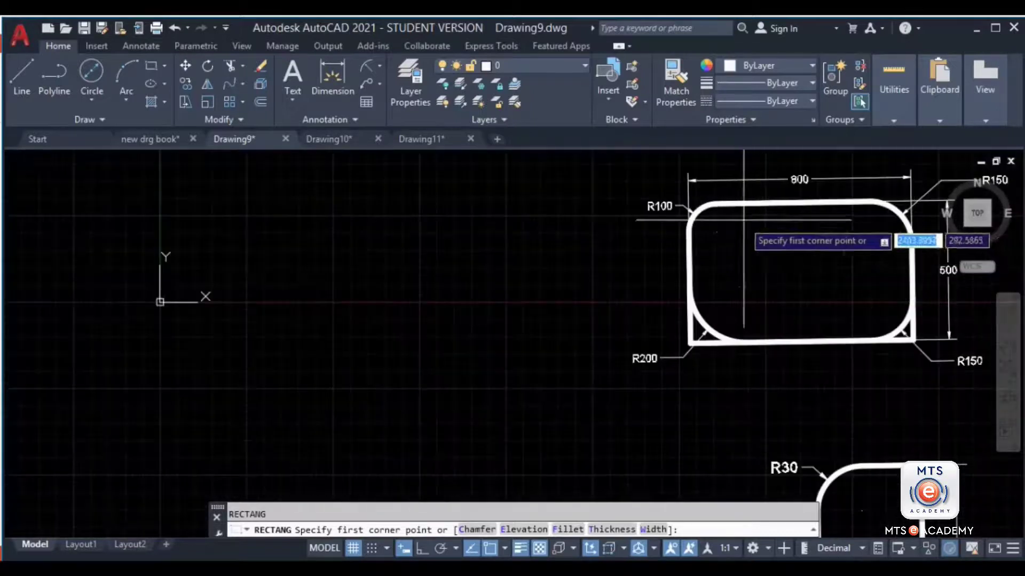
middle_click_drag(609, 341, 723, 340)
left_click(55, 218)
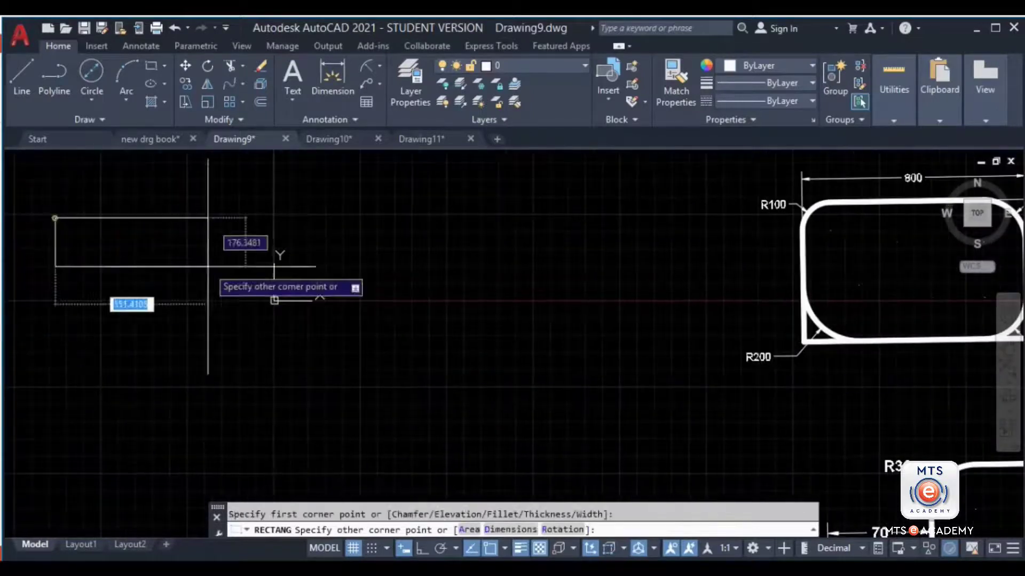
key("Escape")
Step: Draw an 800 by 500 rectangle around the origin, left of the enlarged rounded exercise figure
type("re")
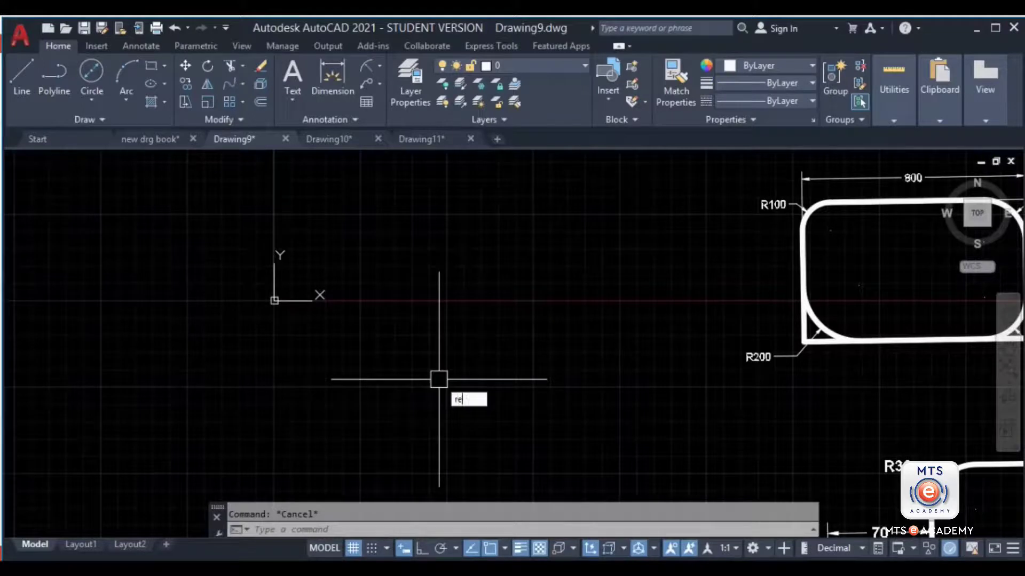
type("c")
key("Return")
left_click(169, 236)
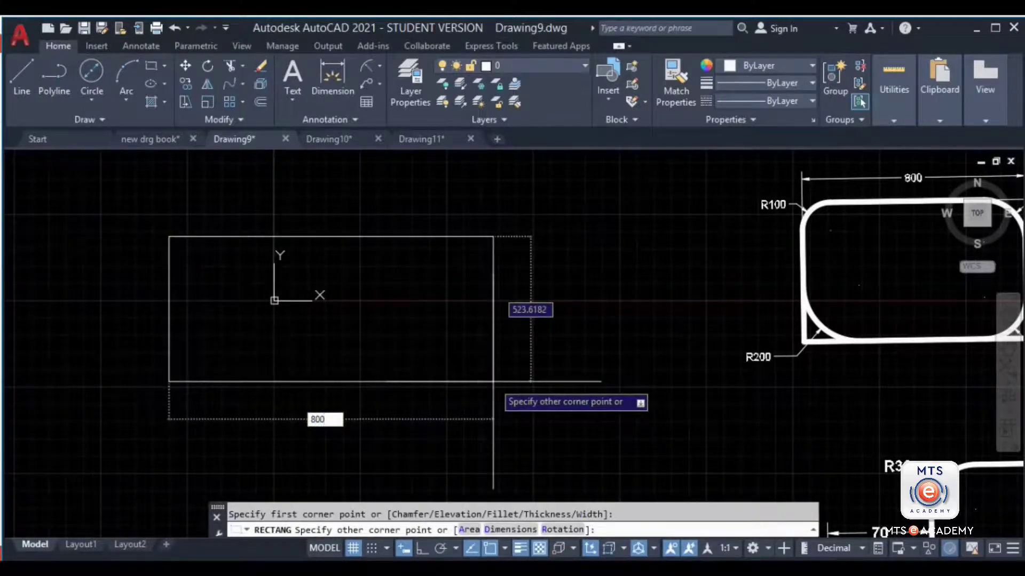
key("Tab")
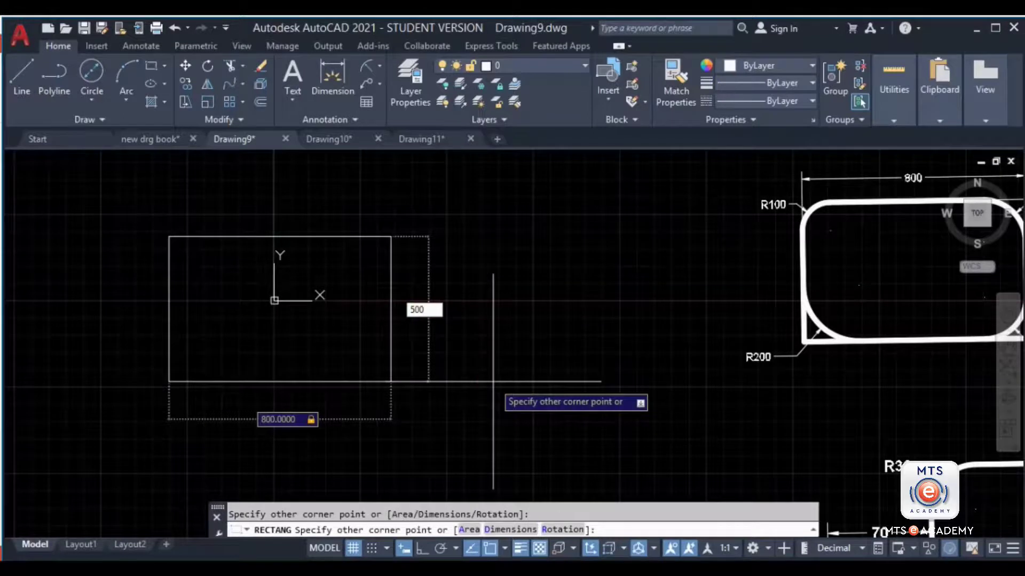
key("Return")
middle_click_drag(494, 351, 469, 392)
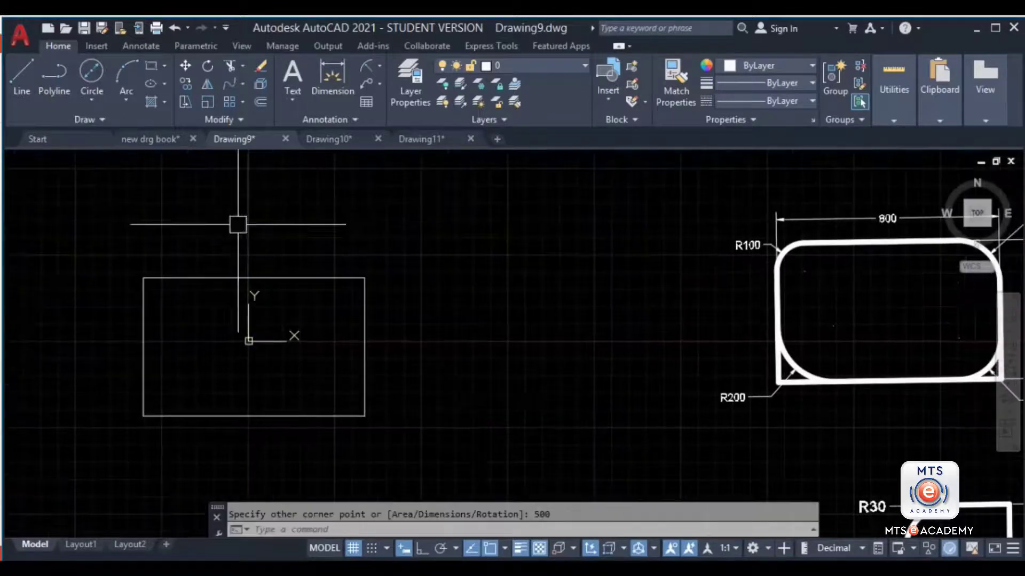
Step: Fillet the new rectangle's upper-left corner with a radius of 100
type("f")
key("Return")
type("r")
key("Return")
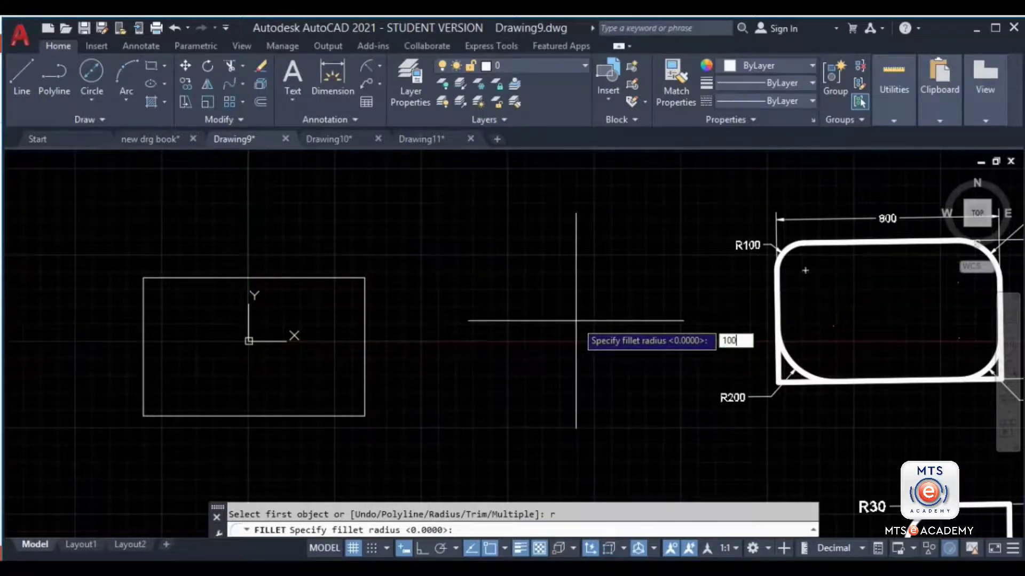
key("Return")
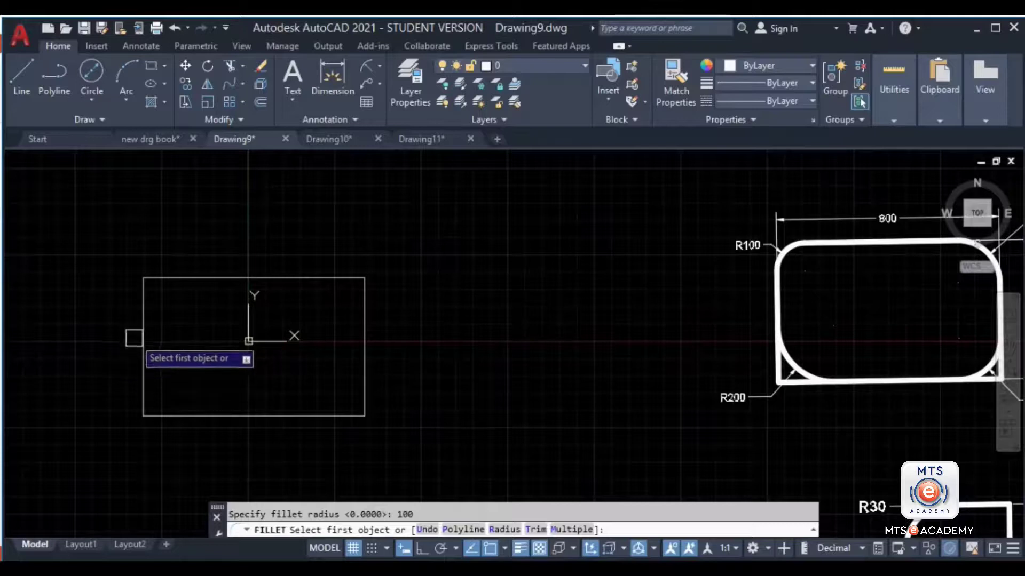
left_click(143, 315)
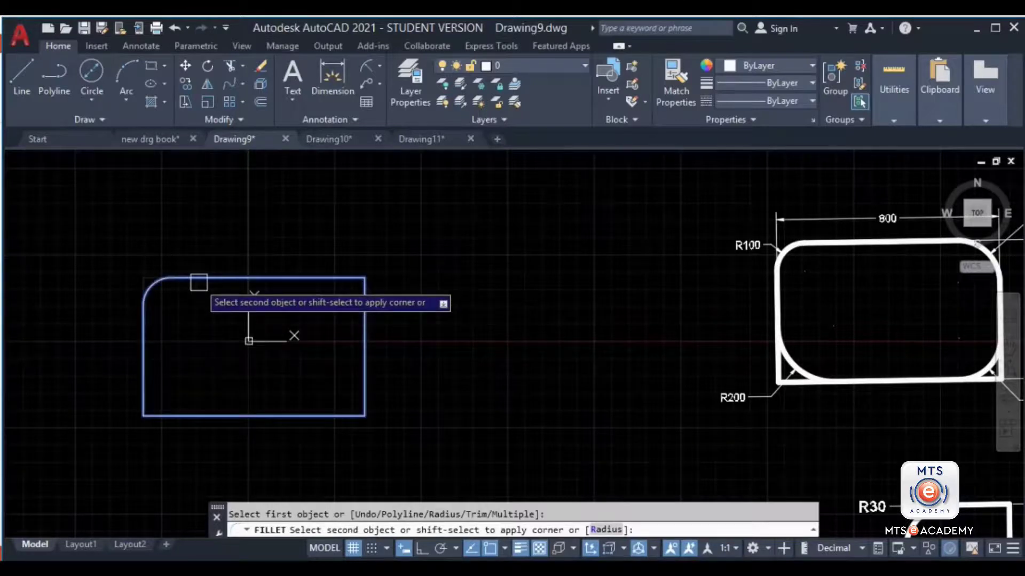
left_click(199, 282)
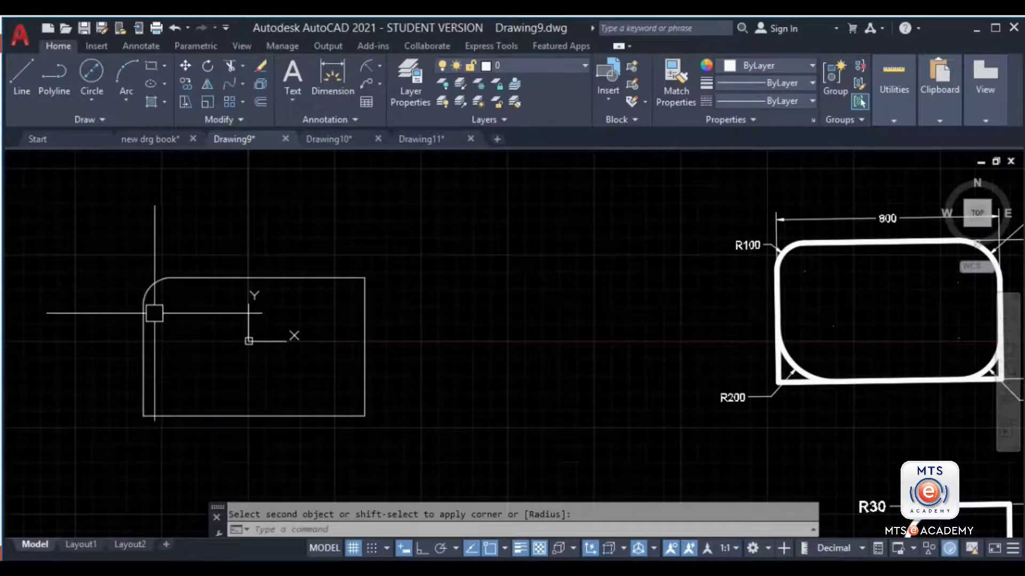
Step: Fillet the new rectangle's upper-right corner with a radius of 150
middle_click_drag(587, 287, 471, 303)
middle_click_drag(836, 271, 748, 283)
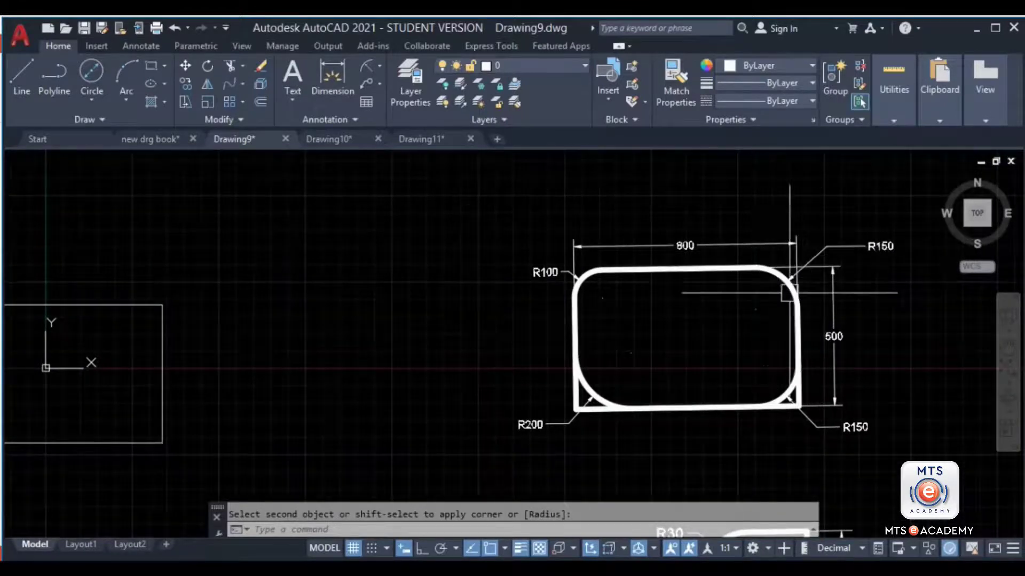
middle_click_drag(350, 306, 466, 311)
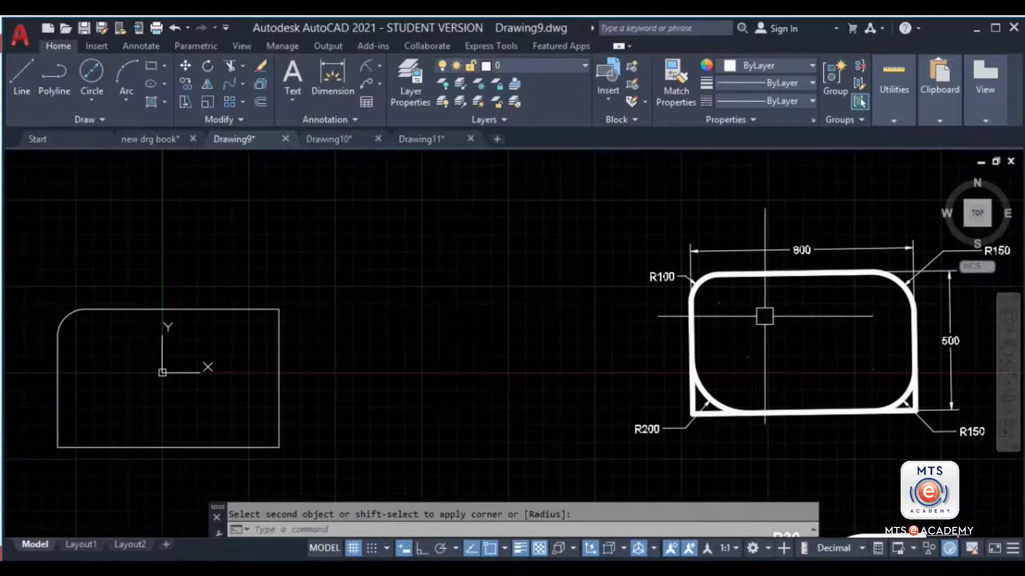
middle_click_drag(765, 317, 698, 310)
middle_click_drag(182, 315, 265, 303)
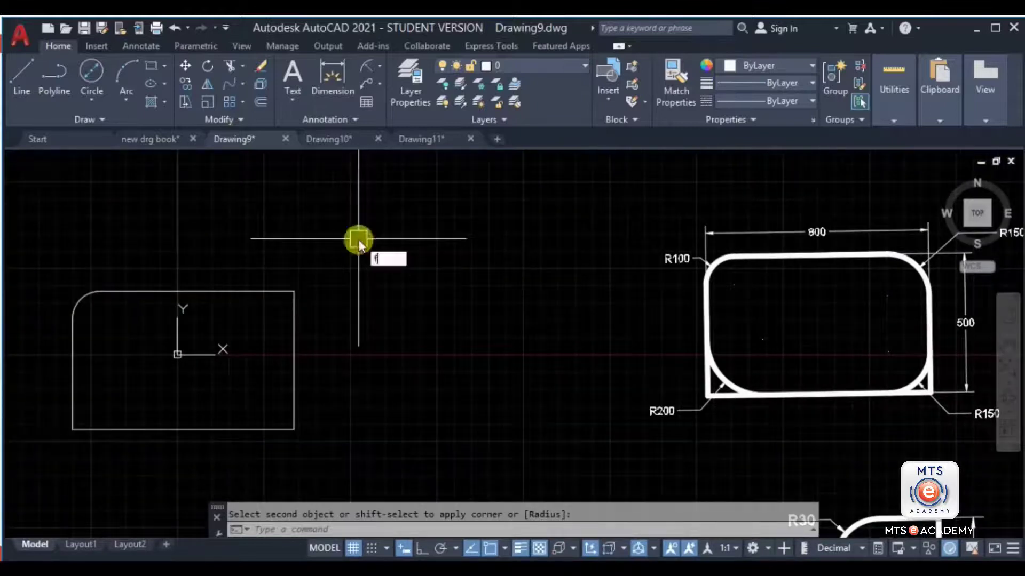
key("Return")
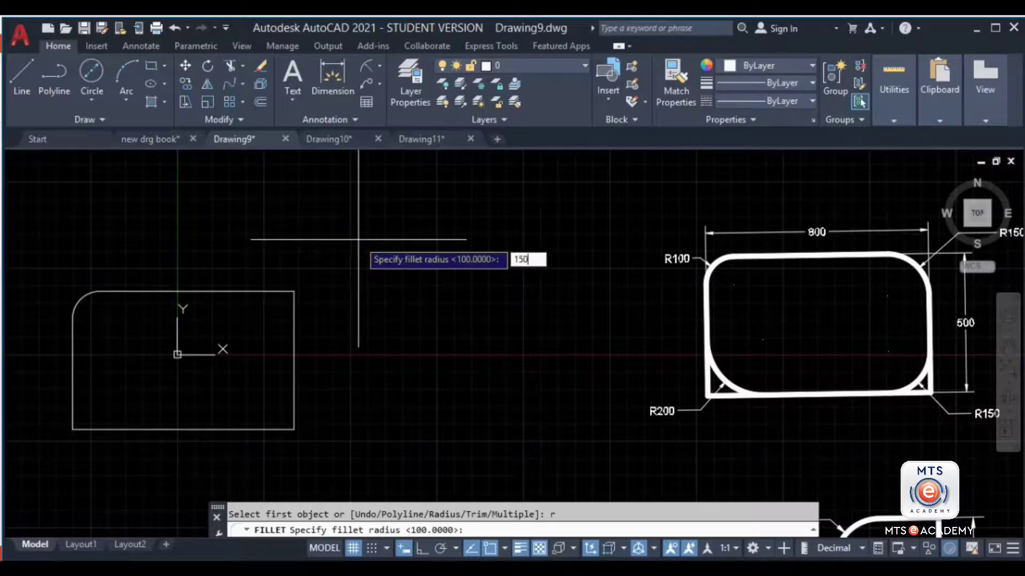
key("Return")
left_click(241, 292)
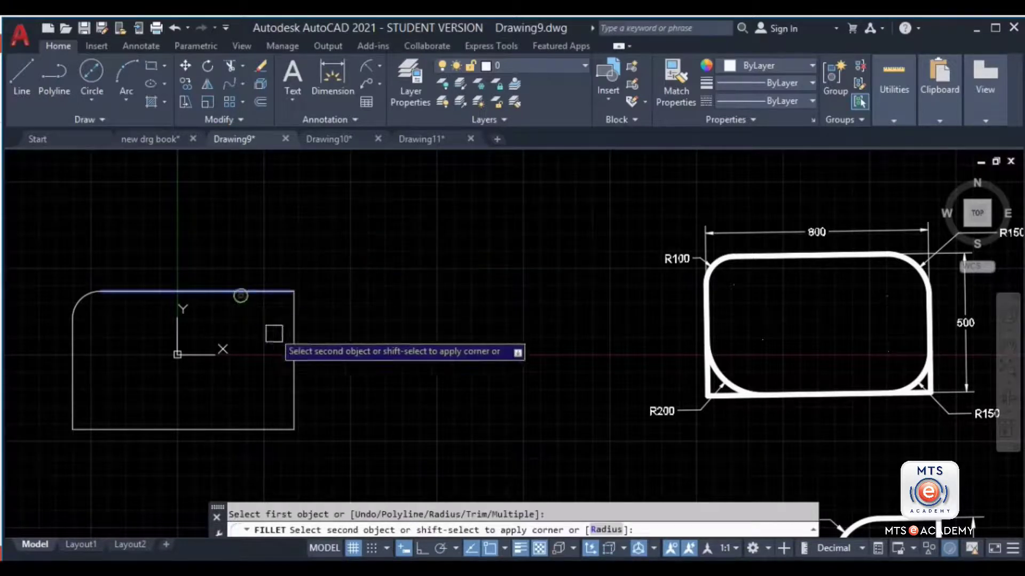
left_click(291, 329)
Step: Fillet the rectangle's lower-right corner with radius 150 in No Trim mode, keeping the original corner lines
middle_click_drag(508, 366, 423, 345)
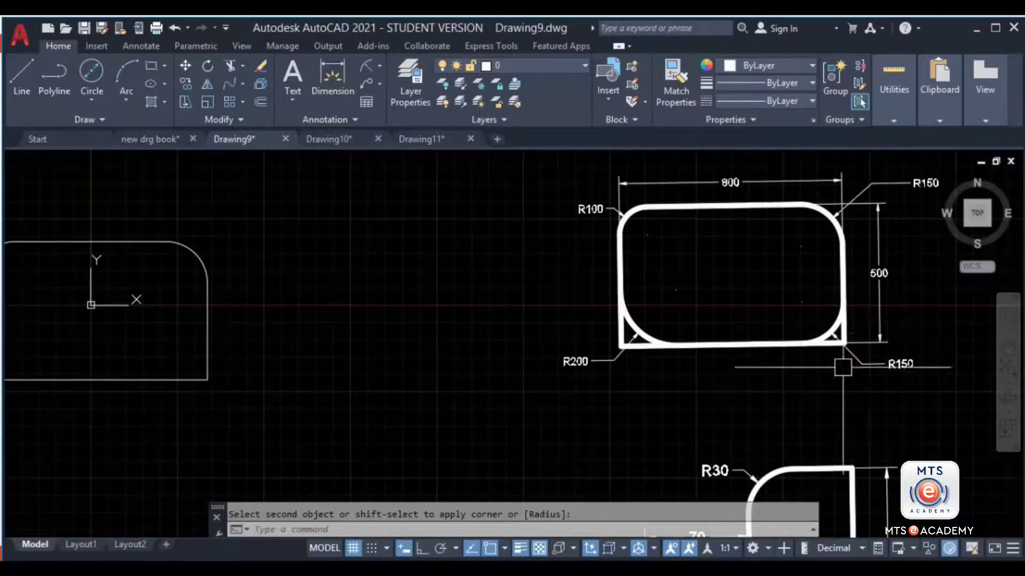
middle_click_drag(433, 407, 578, 391)
key("Return")
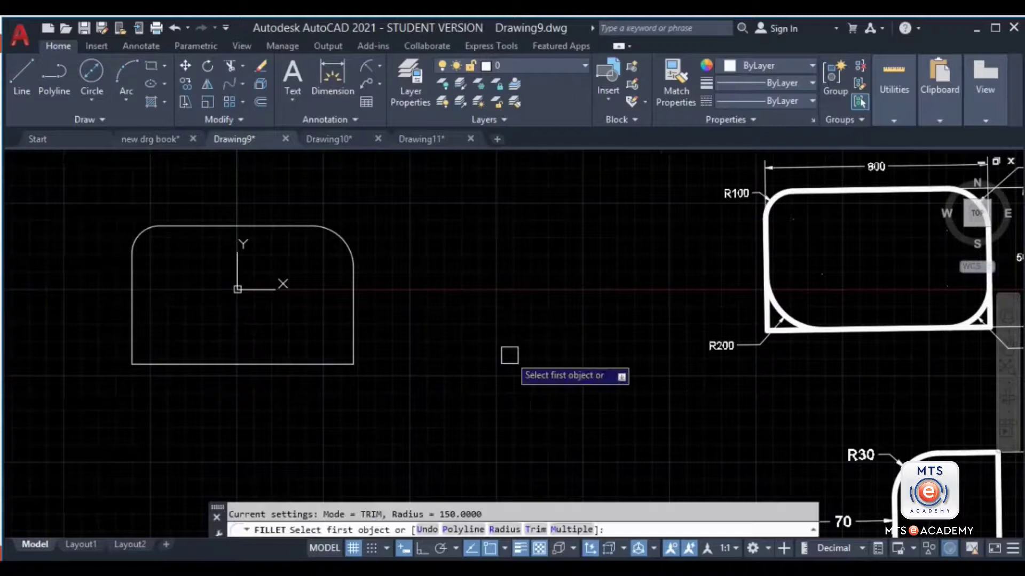
type("t")
key("Return")
left_click(548, 395)
left_click(353, 335)
left_click(353, 334)
Step: Fillet the rectangle's lower-left corner with radius 200, keeping the original corner lines
middle_click_drag(435, 349, 611, 353)
scroll(273, 351, "up", 2)
type("f")
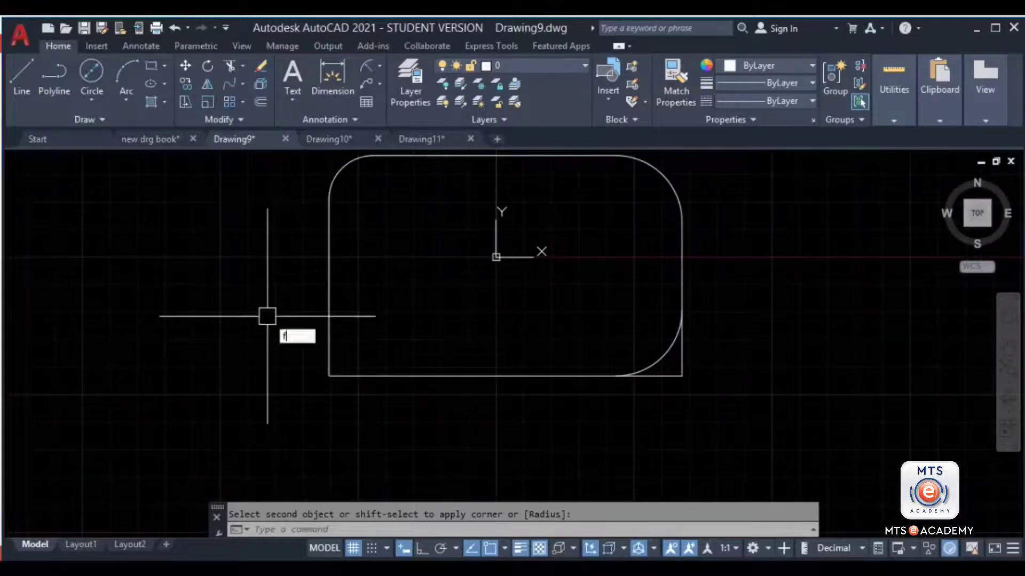
key("Return")
type("r")
key("Return")
type("200")
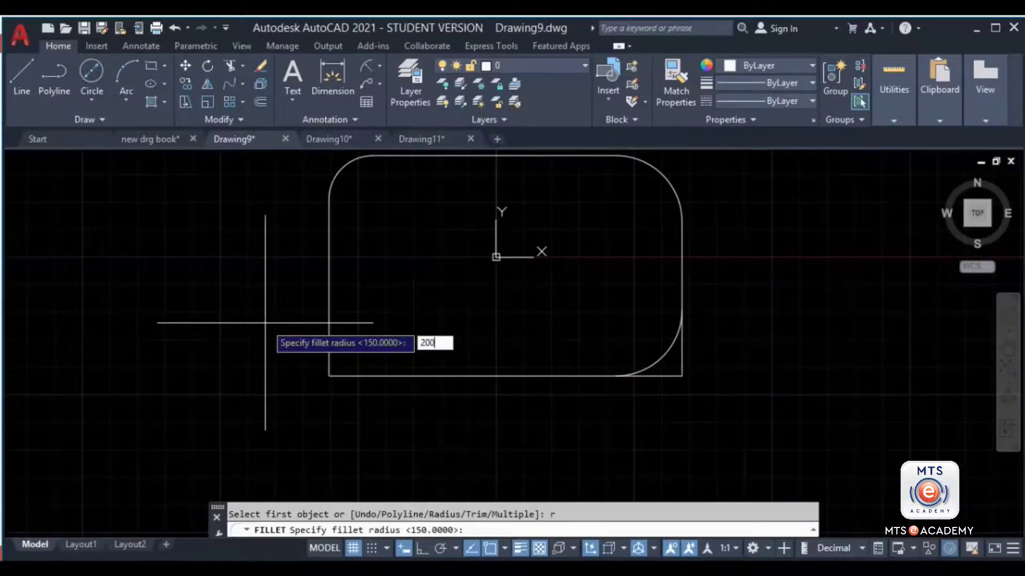
key("Return")
left_click(330, 327)
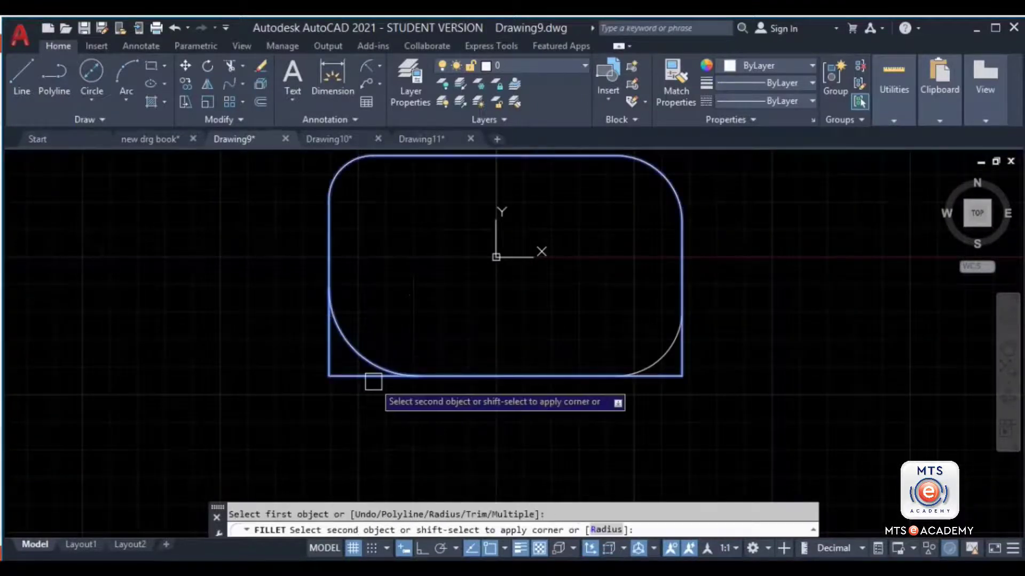
Step: Start redrawing the stepped exercise figure left of the original with a 140-long horizontal base line, using Ortho mode
scroll(688, 357, "down", 4)
middle_click_drag(557, 361, 373, 350)
middle_click_drag(557, 411, 322, 290)
middle_click_drag(503, 373, 513, 317)
key("Escape")
middle_click_drag(253, 342, 249, 312)
type("l")
key("Return")
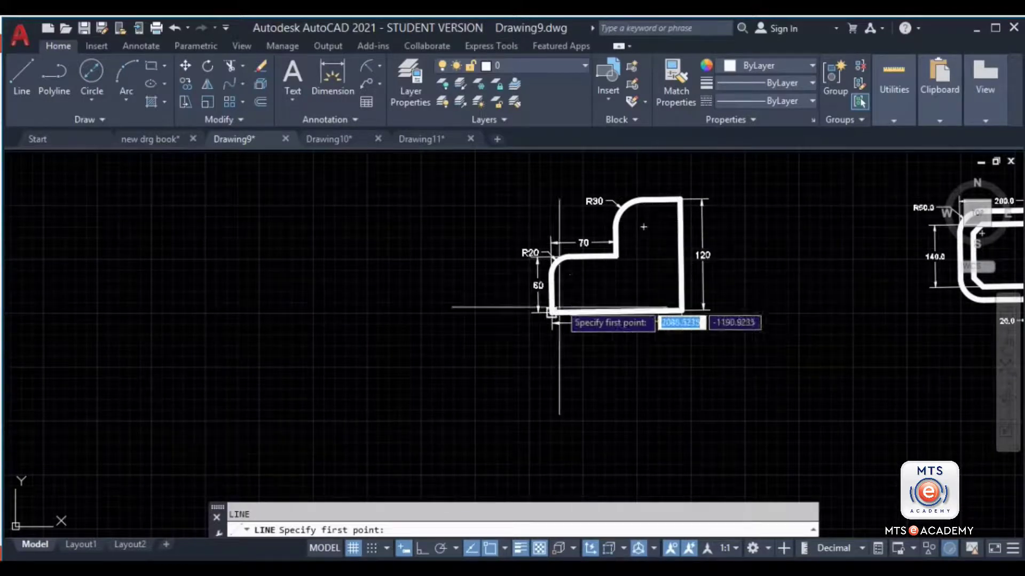
left_click(120, 436)
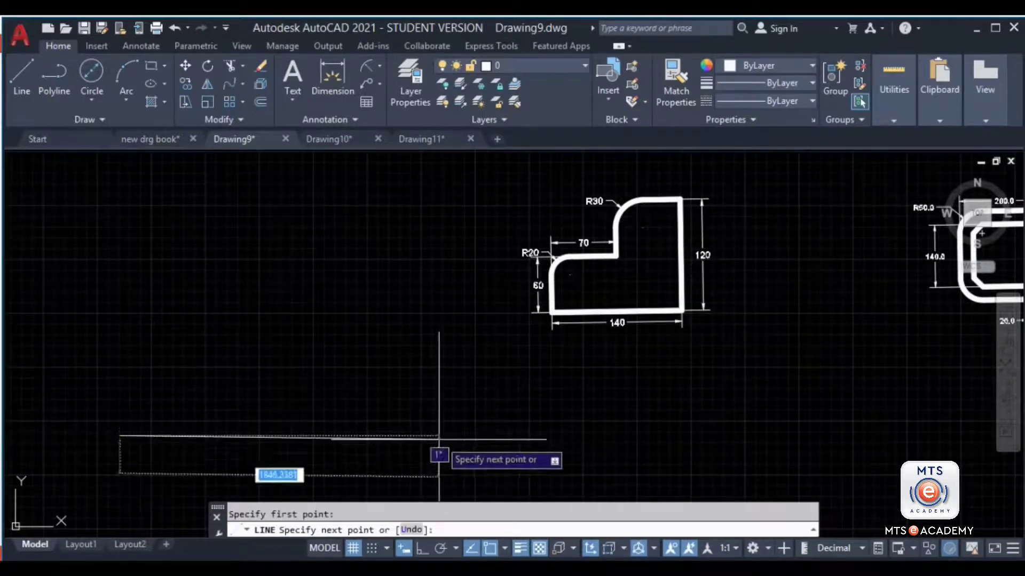
left_click(422, 548)
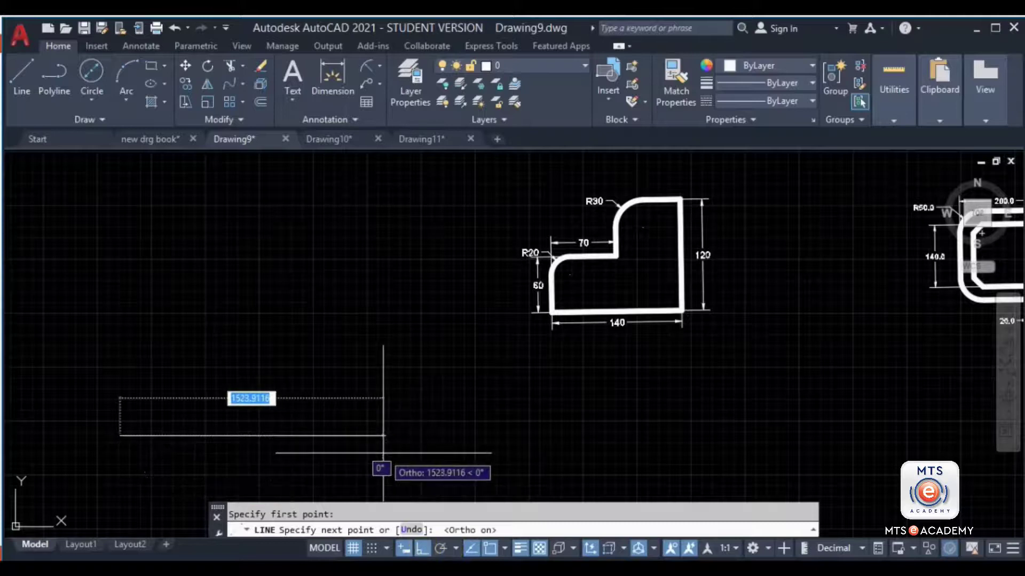
type("140")
key("Return")
Step: Complete the stepped outline with lines 120 up, 70 left, 60 down and 70 left, closing it at the base line's start
middle_click_drag(241, 435, 376, 414)
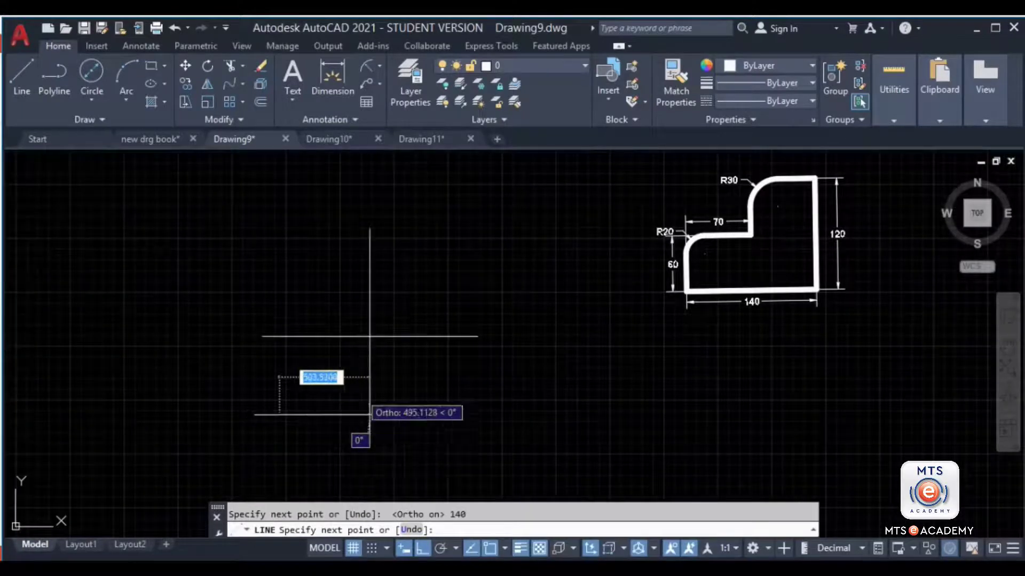
type("120")
key("Return")
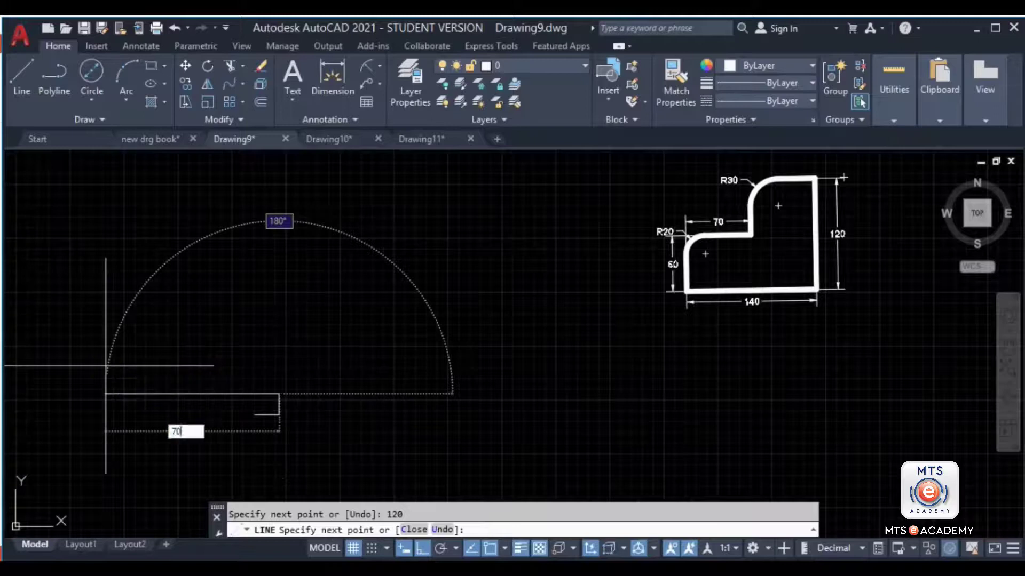
key("Return")
key("Return")
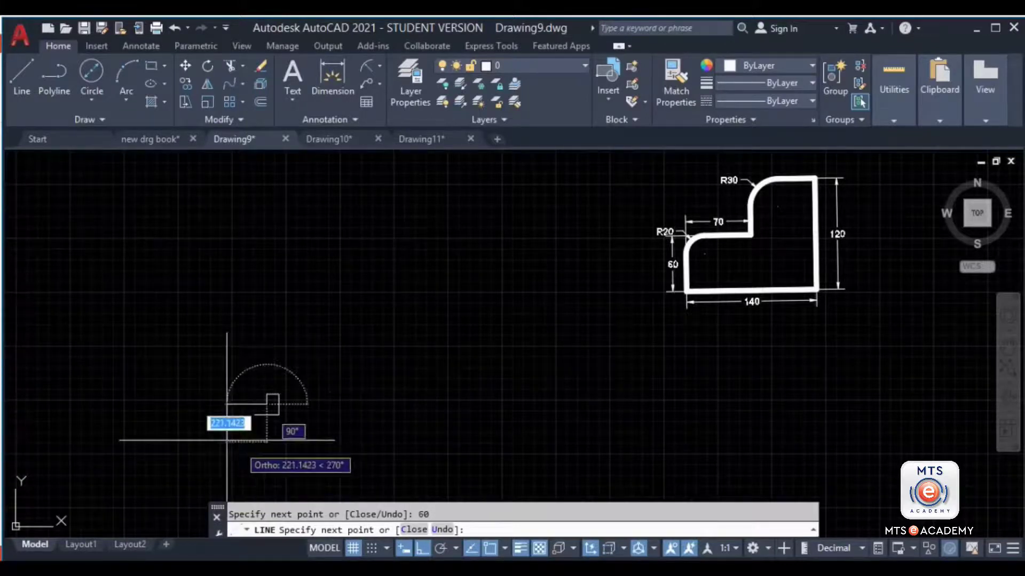
type("70")
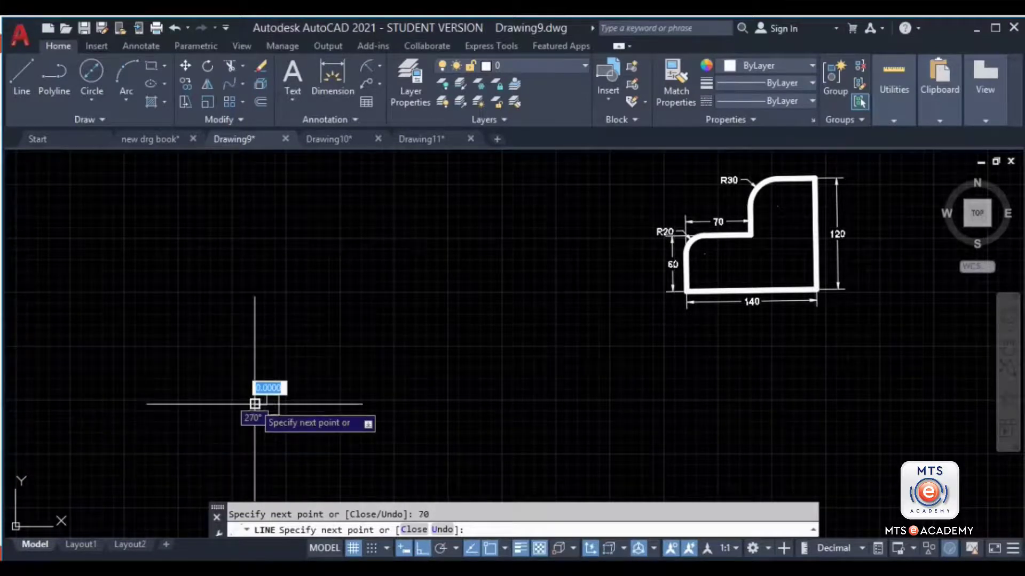
key("Escape")
Step: Fillet the upper-left corner of the outline's tall part with radius 30 in Trim mode
scroll(259, 424, "up", 4)
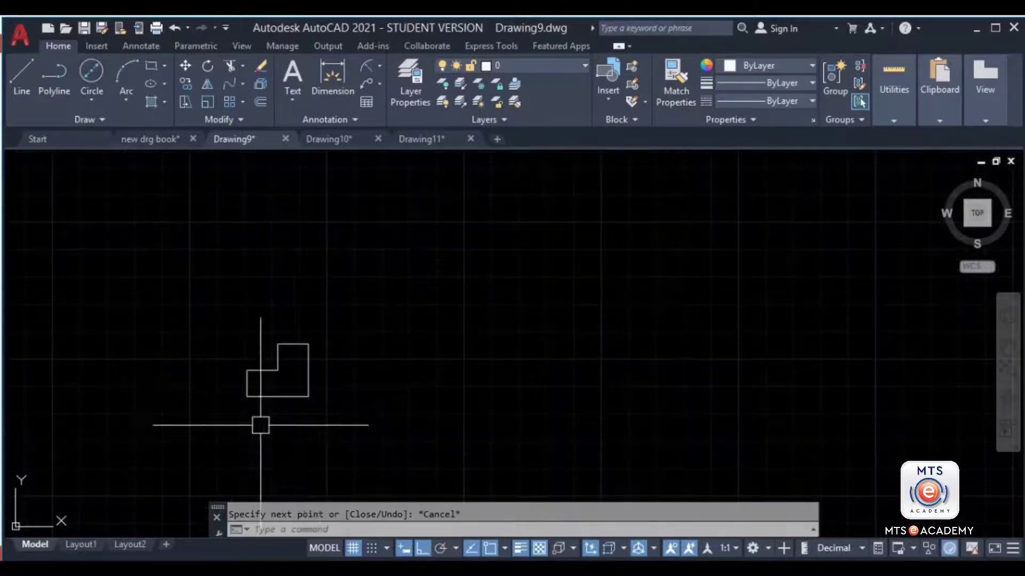
scroll(679, 344, "up", 3)
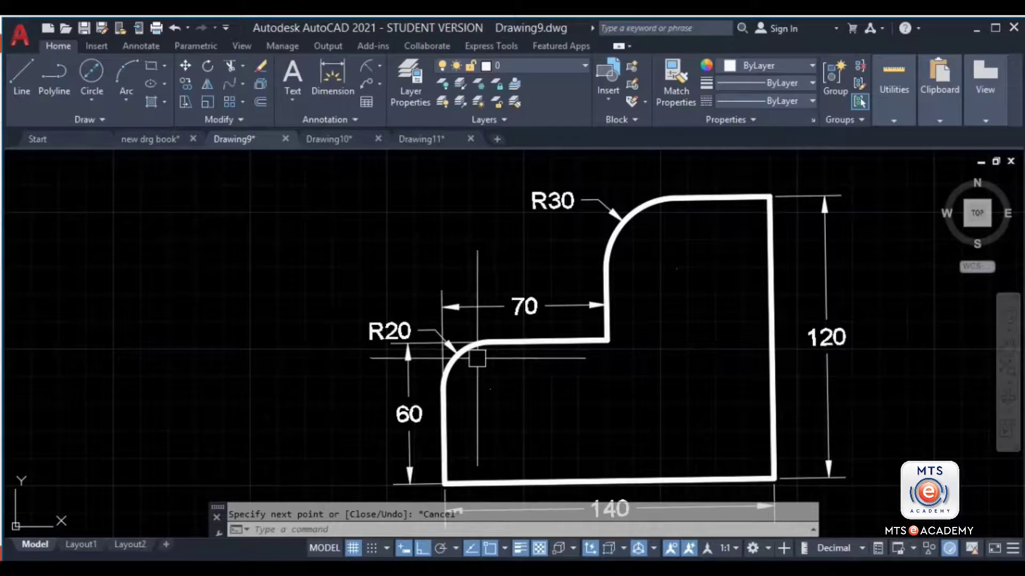
scroll(534, 374, "down", 4)
scroll(385, 411, "up", 5)
scroll(385, 412, "up", 2)
middle_click_drag(386, 411, 430, 331)
type("f")
key("Return")
type("r")
key("Return")
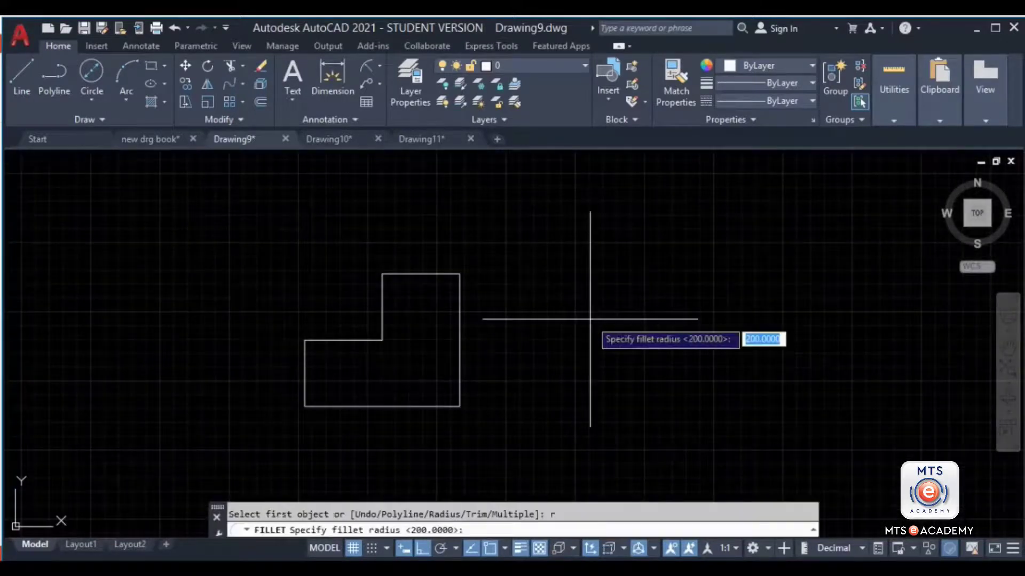
type("30")
key("Return")
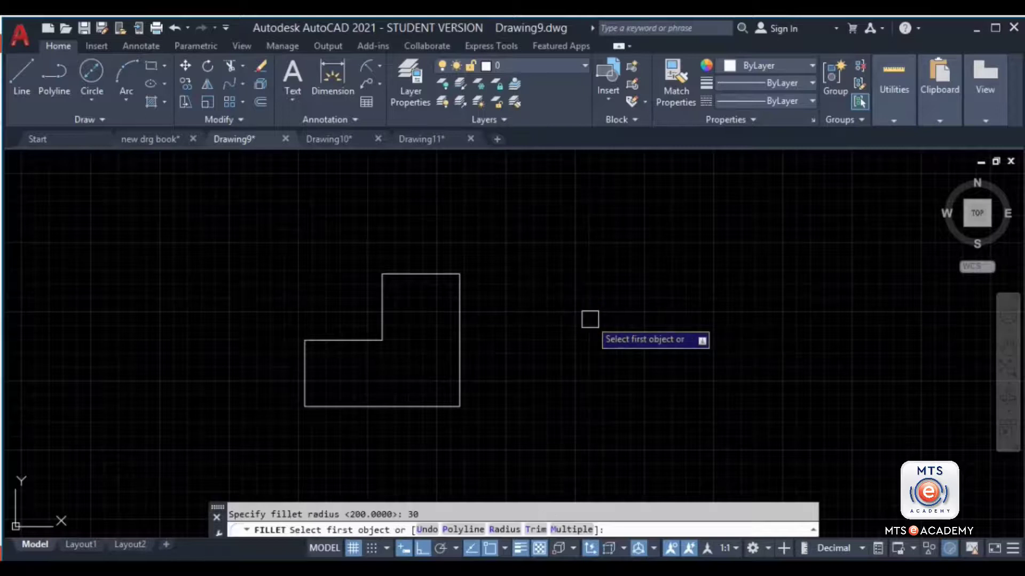
key("Return")
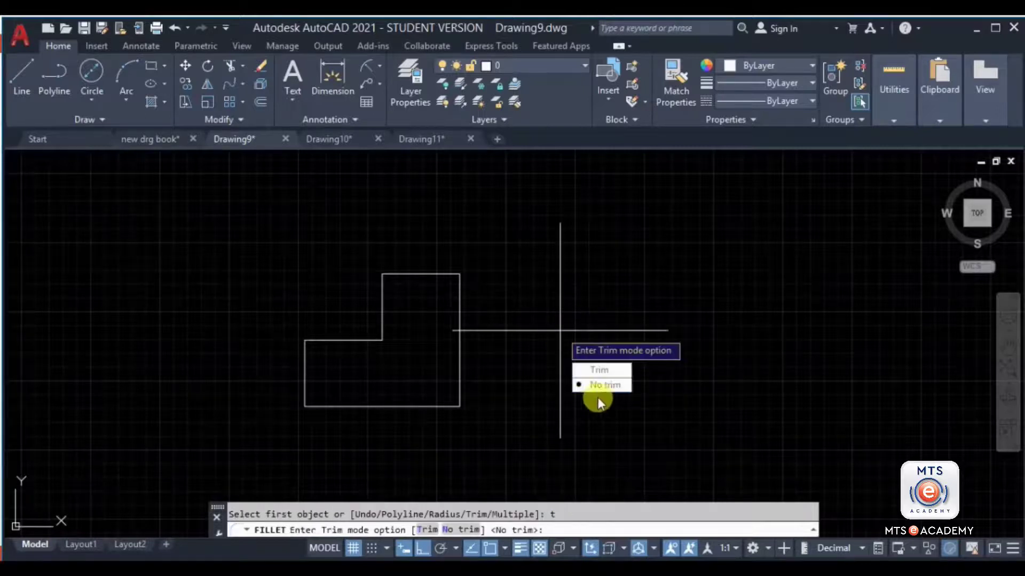
left_click(603, 369)
left_click(383, 297)
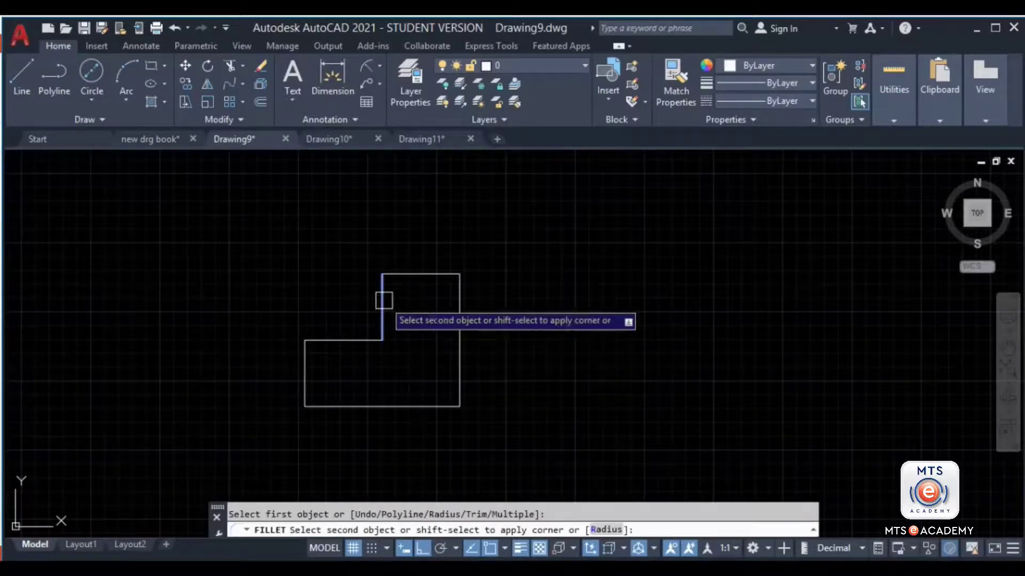
left_click(410, 277)
Step: Fillet the upper-left corner of the outline's lower step with radius 20
key("Return")
type("r")
key("Return")
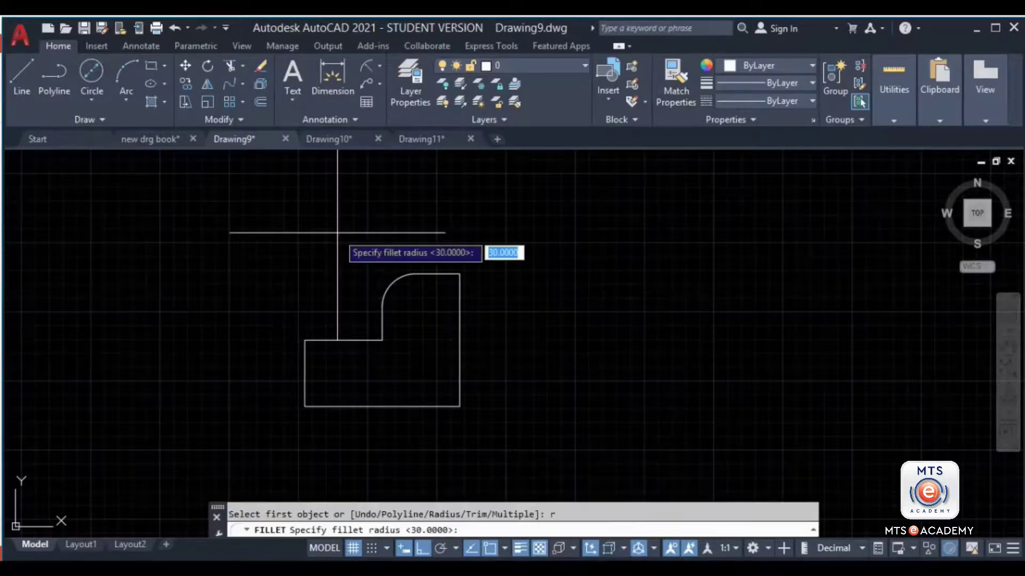
type("20")
key("Return")
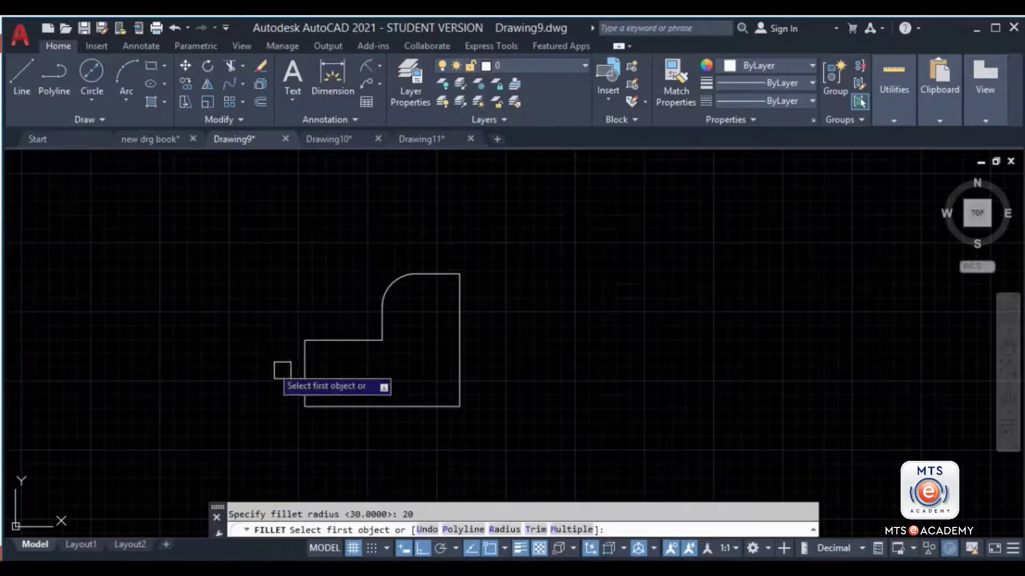
left_click(338, 346)
left_click(306, 361)
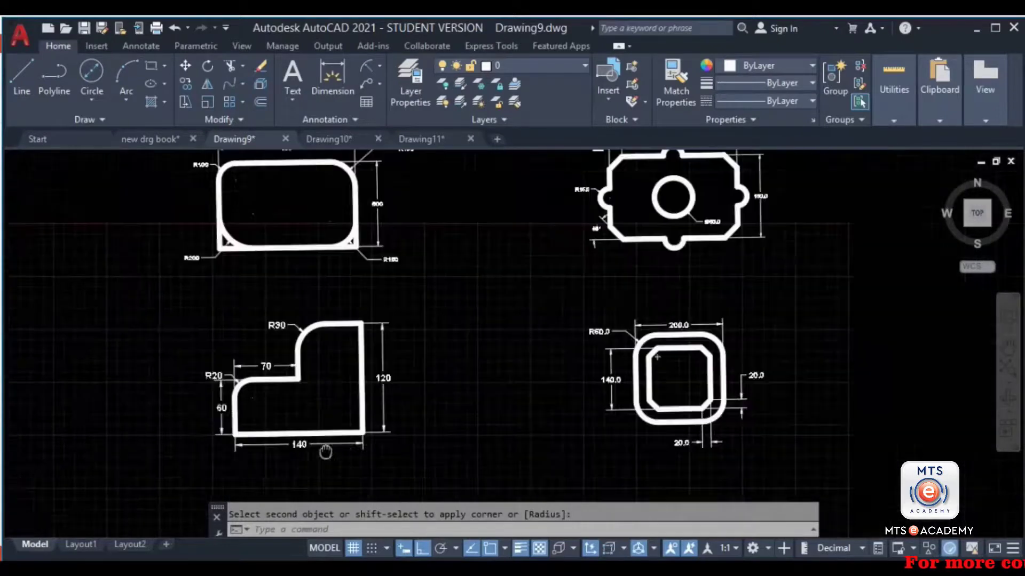
Step: Look over the remaining chamfer and fillet exercise figures, and examine the three-lobed link figure in Drawing10
mouse_move(501, 404)
middle_mouse_down()
mouse_move(323, 421)
mouse_move(336, 357)
middle_mouse_up()
scroll(479, 338, "up", 4)
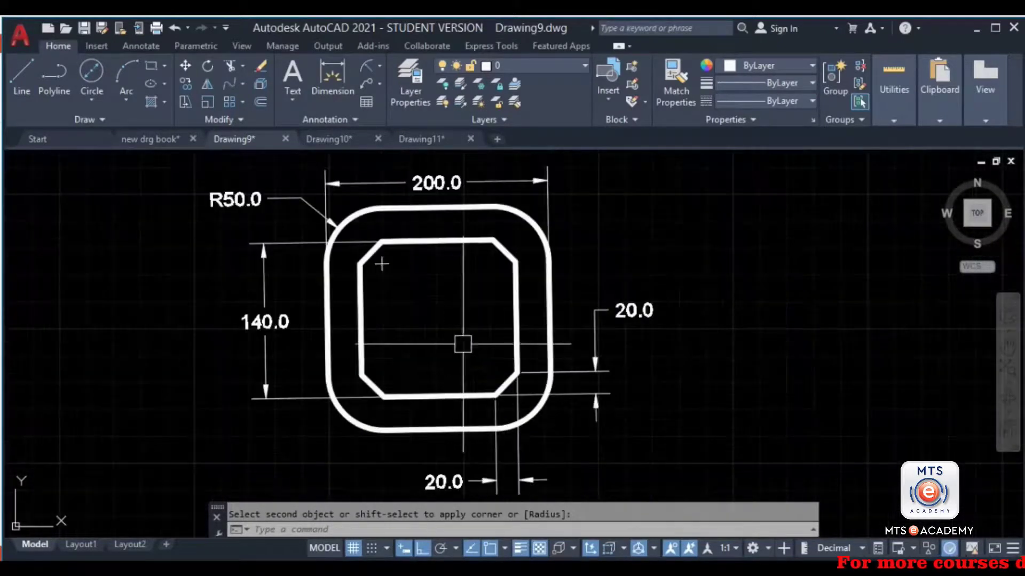
middle_click_drag(381, 264, 367, 345)
scroll(490, 380, "down", 4)
middle_click_drag(491, 380, 490, 359)
middle_click_drag(532, 277, 523, 386)
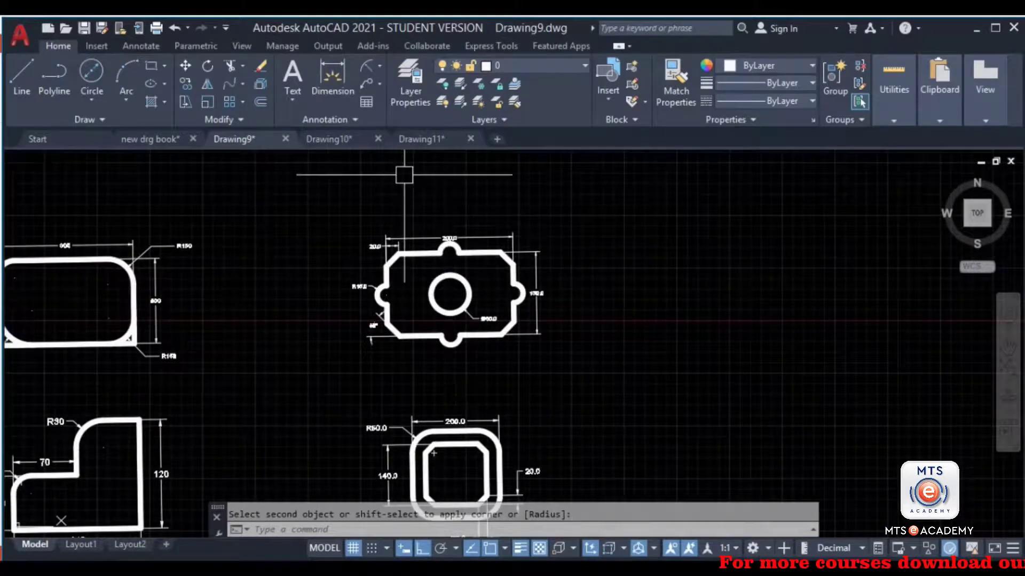
left_click(343, 140)
mouse_move(427, 274)
middle_mouse_down()
mouse_move(408, 276)
mouse_move(398, 333)
middle_mouse_up()
scroll(330, 280, "up", 4)
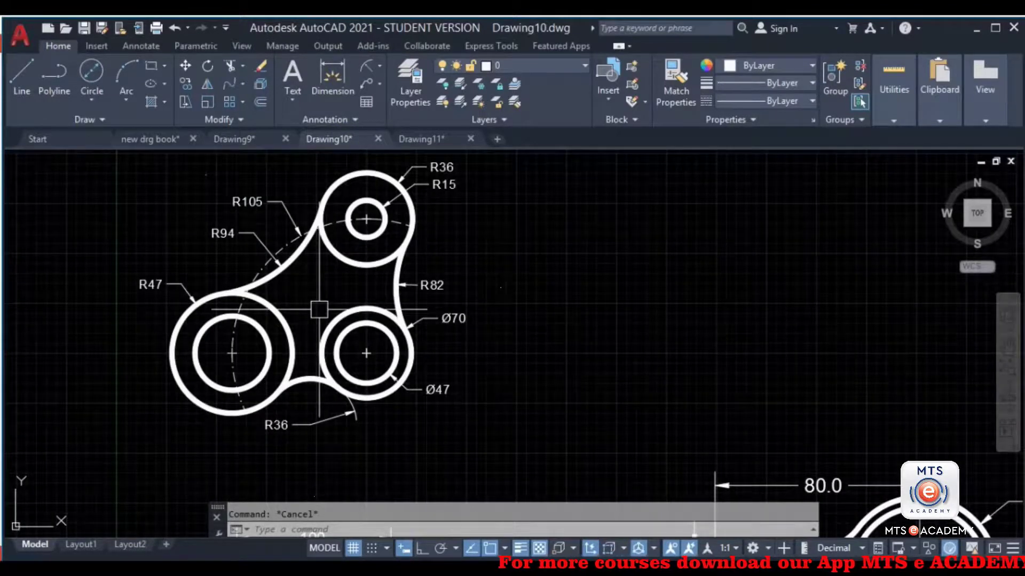
scroll(731, 252, "down", 2)
mouse_move(731, 252)
middle_mouse_down()
mouse_move(510, 337)
mouse_move(456, 391)
middle_mouse_up()
type("c")
key("Return")
left_click(549, 357)
left_click(594, 300)
key("Return")
key("Escape")
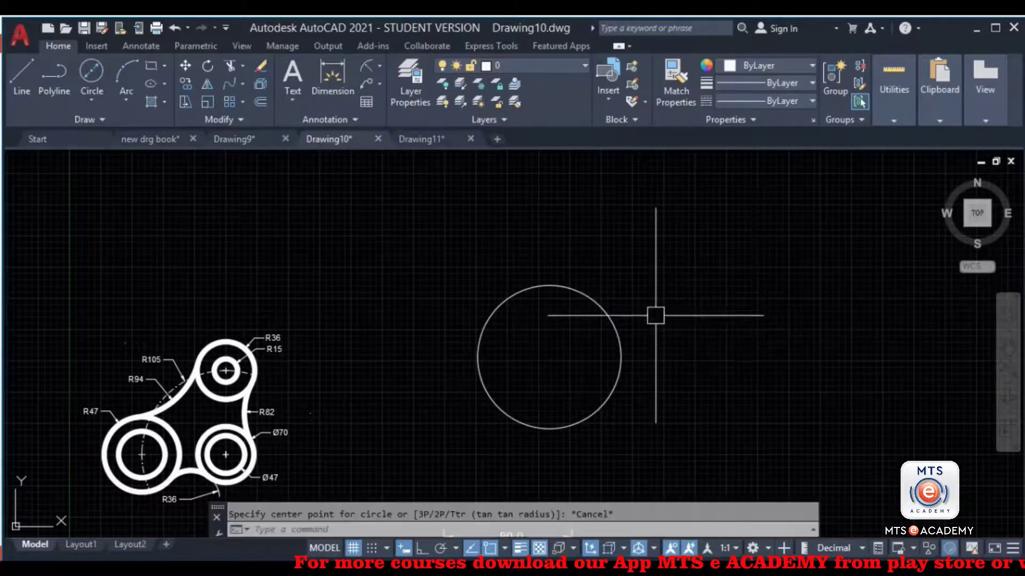
left_click(664, 298)
left_click(542, 370)
mouse_move(575, 368)
middle_mouse_down()
mouse_move(533, 336)
mouse_move(564, 311)
middle_mouse_up()
key("Delete")
Step: Draw a circle with a diameter of 47 in the empty area beside the three-lobed link figure
middle_click_drag(215, 323, 313, 354)
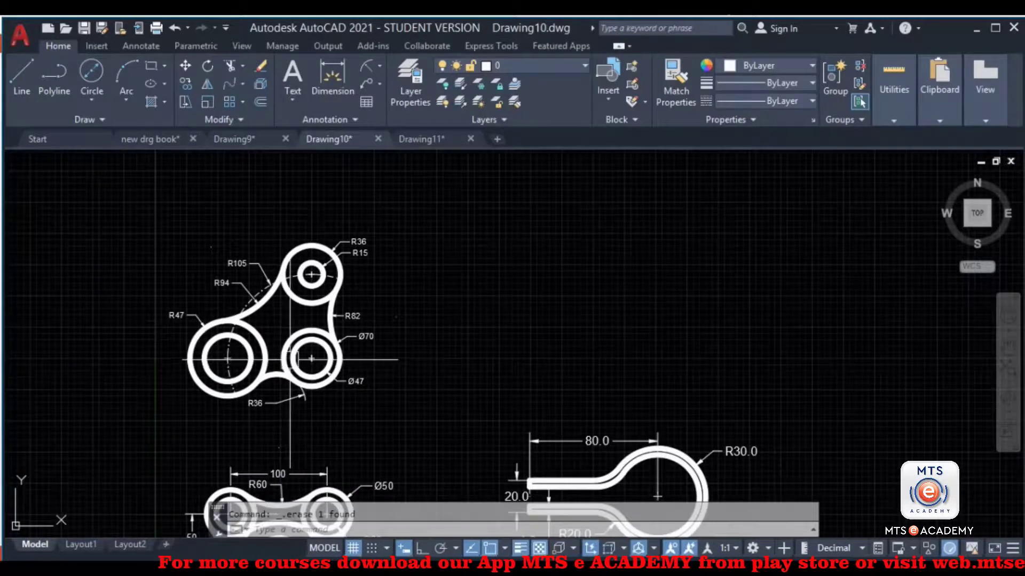
scroll(264, 341, "up", 2)
middle_click_drag(332, 367, 386, 336)
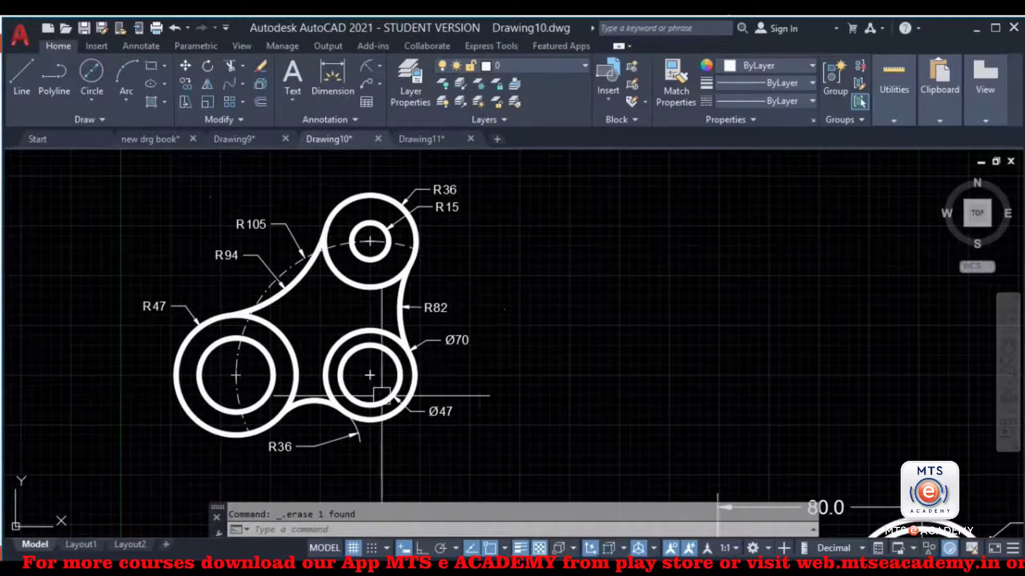
middle_click_drag(502, 393, 420, 386)
scroll(317, 356, "up", 2)
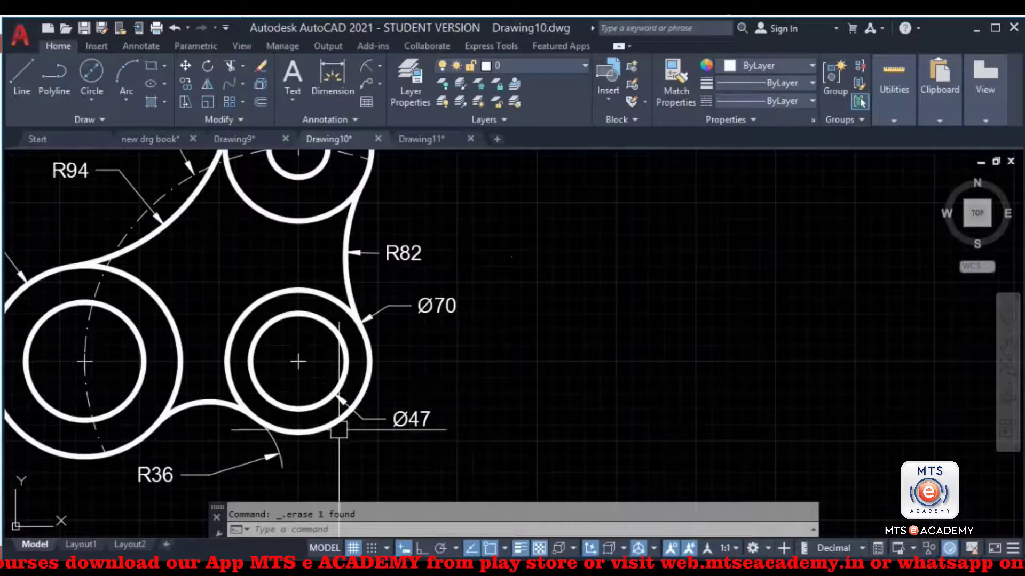
scroll(665, 347, "down", 4)
scroll(513, 354, "up", 2)
type("c")
key("Return")
left_click(578, 299)
type("d")
key("Return")
type("47")
key("Return")
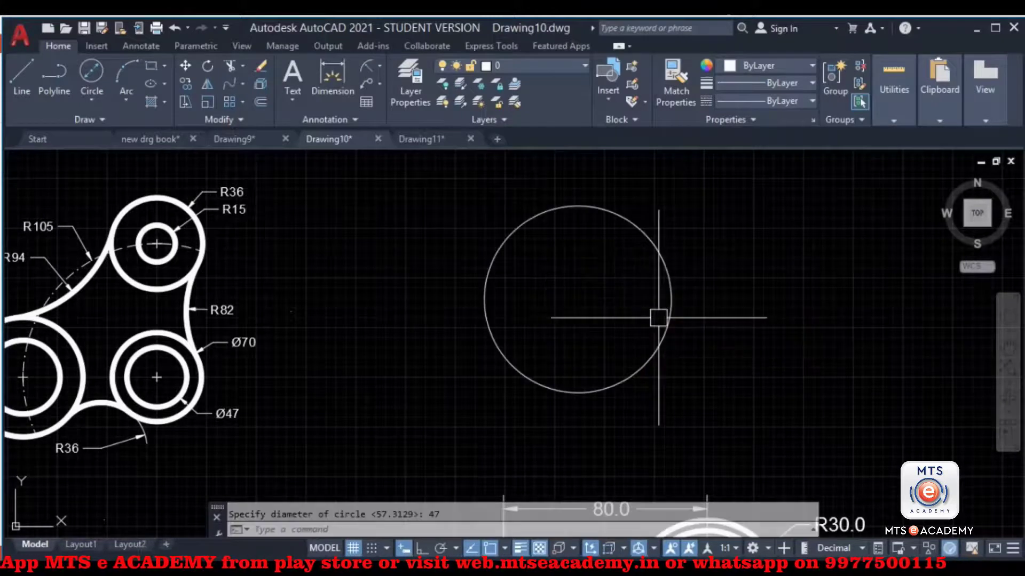
Step: Move the 47-diameter circle farther away from the reference figure to make room for the rest of the link
scroll(612, 326, "down", 2)
left_click(629, 272)
left_click(559, 350)
middle_click_drag(559, 350, 399, 408)
type("m")
key("Return")
left_click(428, 374)
left_click(769, 274)
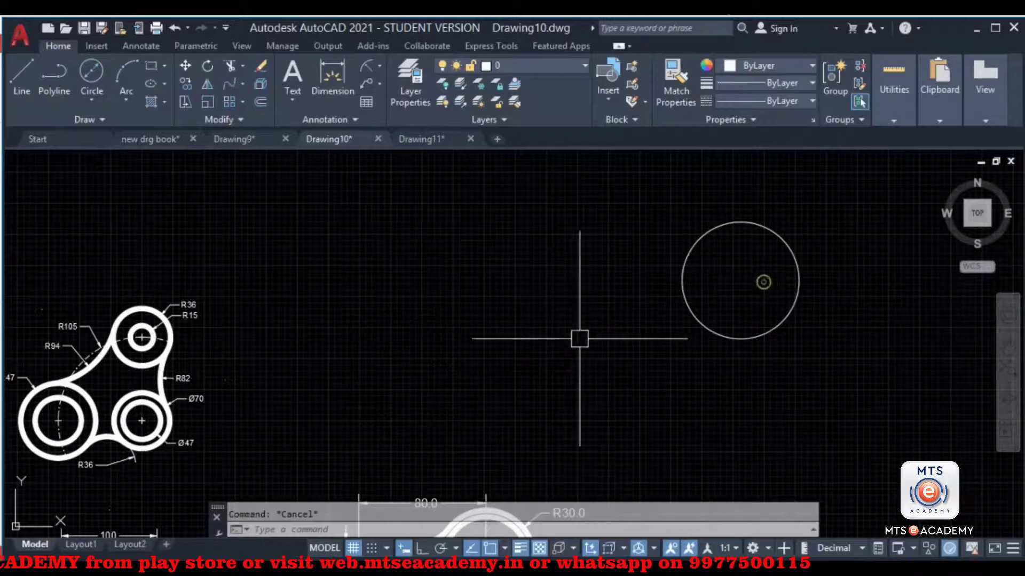
Step: Draw a concentric circle with a diameter of 70 around the 47-diameter circle
middle_click_drag(634, 341, 484, 392)
type("c")
key("Return")
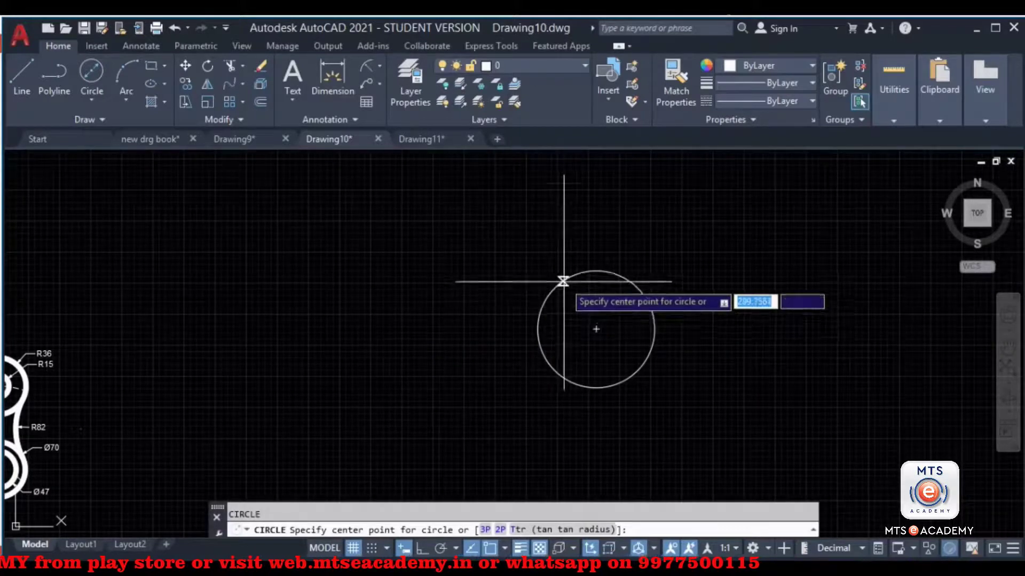
left_click(596, 329)
type("d")
key("Return")
type("70")
key("Return")
Step: Draw a vertical construction line 105 long upward from the circles' shared centre, using Ortho mode
scroll(661, 227, "down", 3)
mouse_move(661, 226)
middle_mouse_down()
mouse_move(588, 364)
mouse_move(713, 343)
middle_mouse_up()
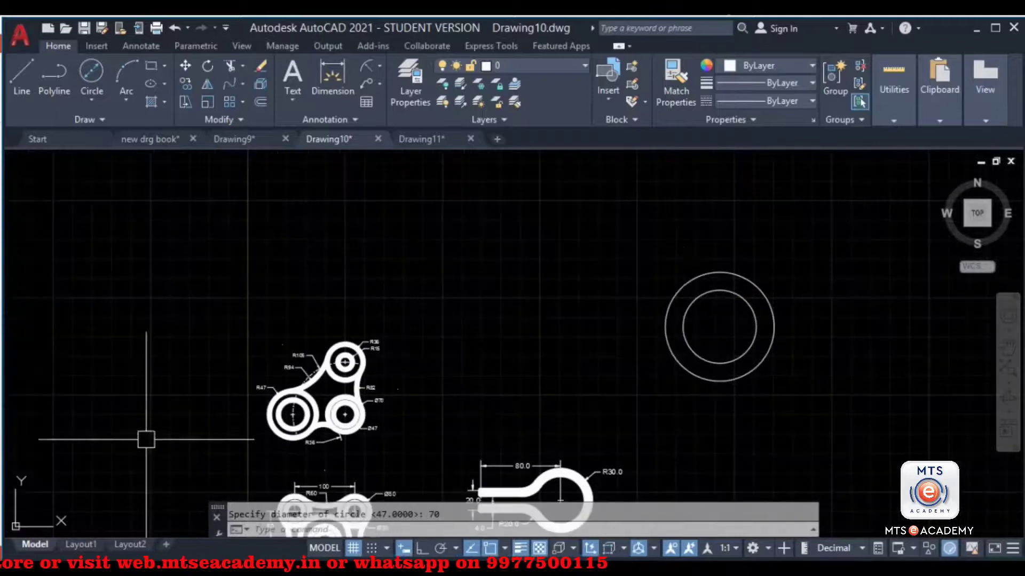
scroll(283, 403, "up", 5)
middle_click_drag(346, 321, 348, 275)
scroll(466, 263, "up", 2)
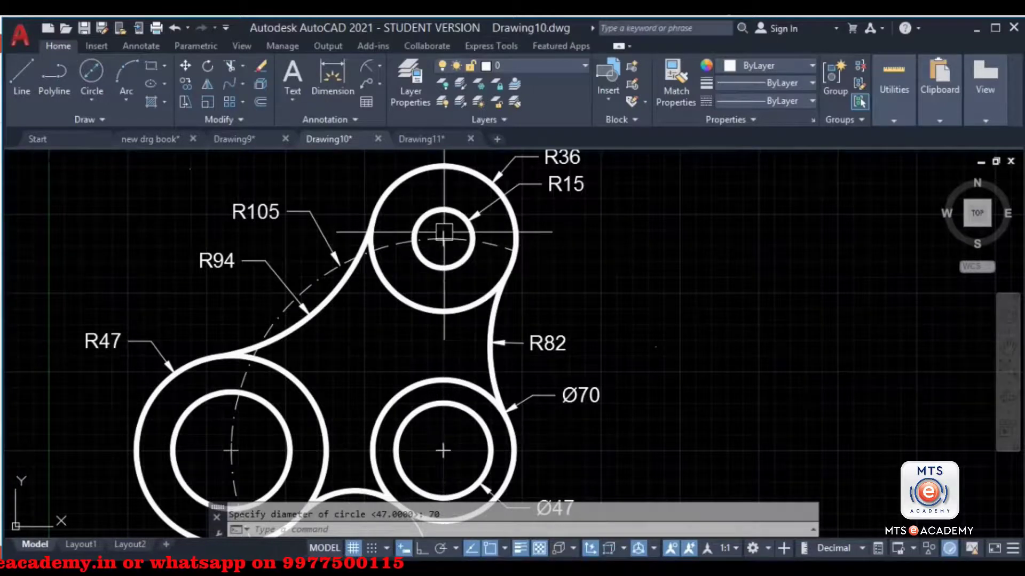
scroll(383, 273, "down", 4)
middle_click_drag(630, 282, 360, 407)
key("Escape")
middle_click_drag(506, 348, 352, 383)
type("l")
key("Return")
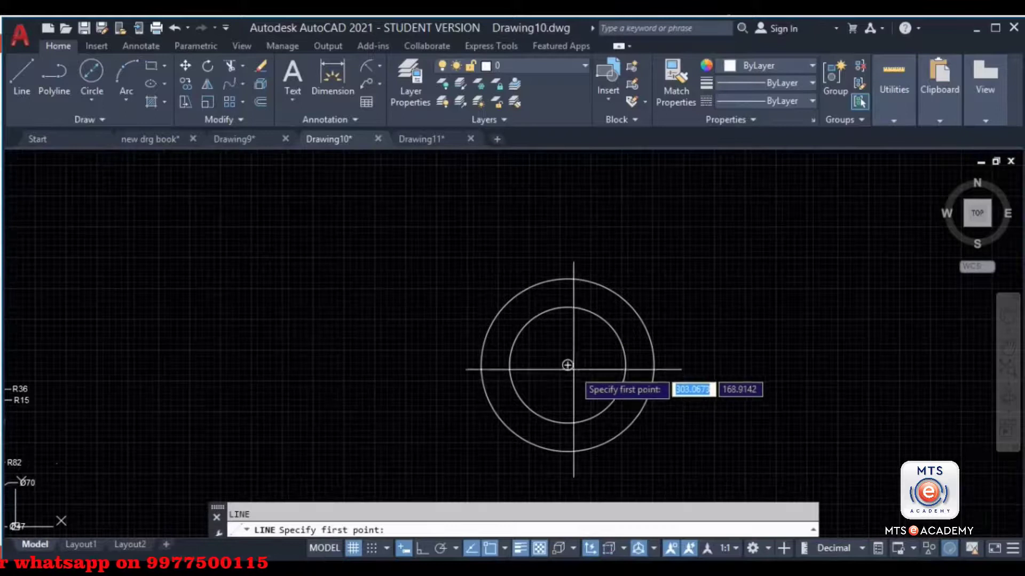
left_click(567, 365)
left_click(421, 548)
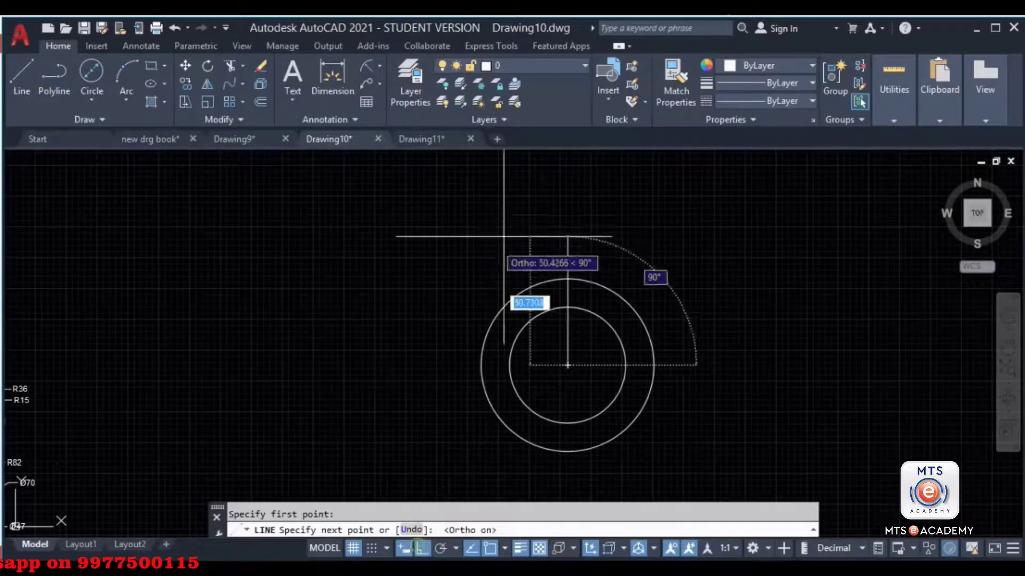
left_click(550, 187)
key("Return")
Step: Draw a horizontal construction line 105 long leftward from the circles' shared centre
key("Return")
left_click(567, 365)
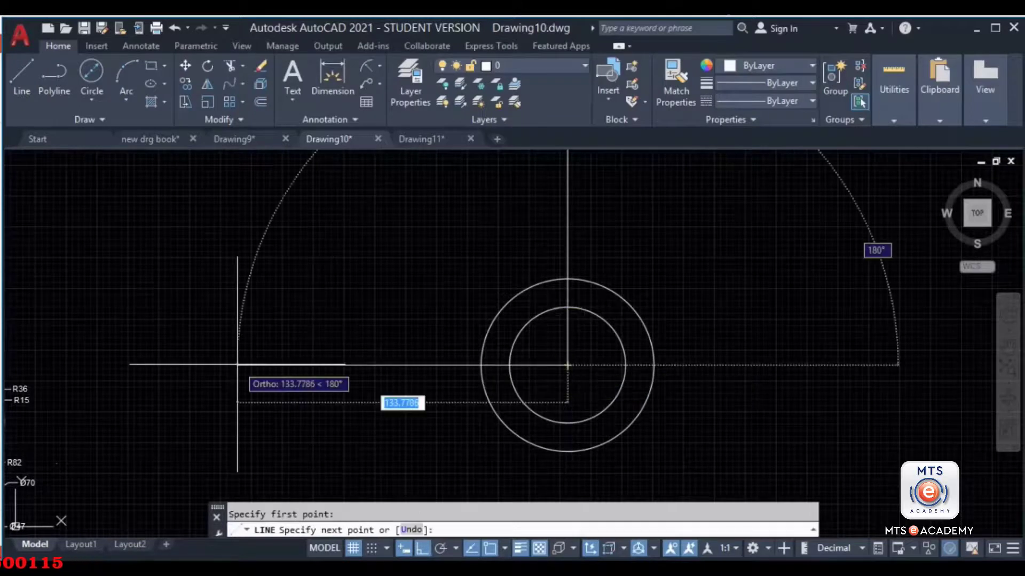
type("105")
key("Return")
key("Escape")
scroll(237, 365, "down", 5)
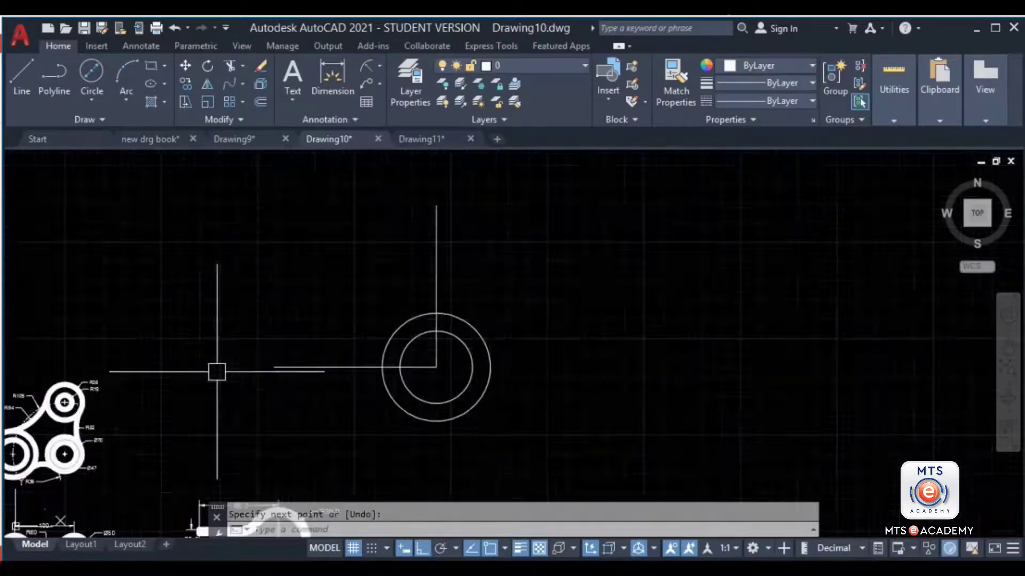
Step: Erase the two construction lines and draw a circle of radius 105 from the existing circles' shared centre
scroll(488, 298, "up", 2)
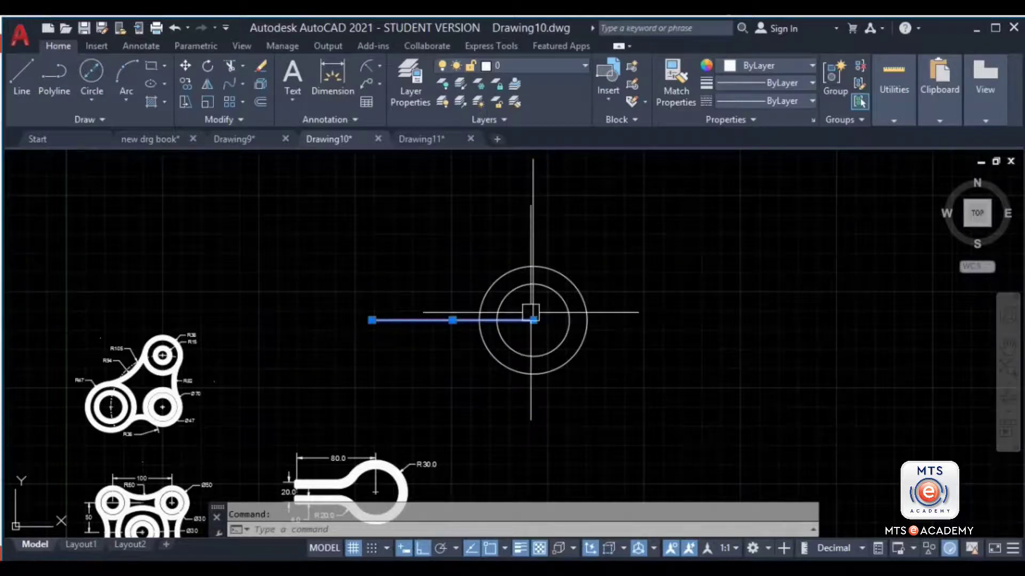
type("c")
key("Return")
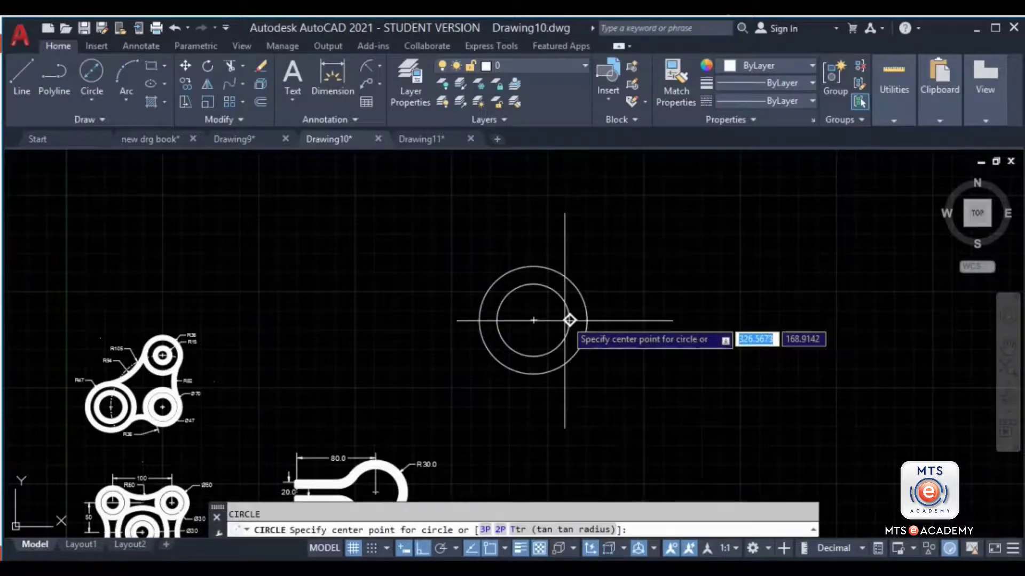
left_click(533, 320)
type("105")
key("Return")
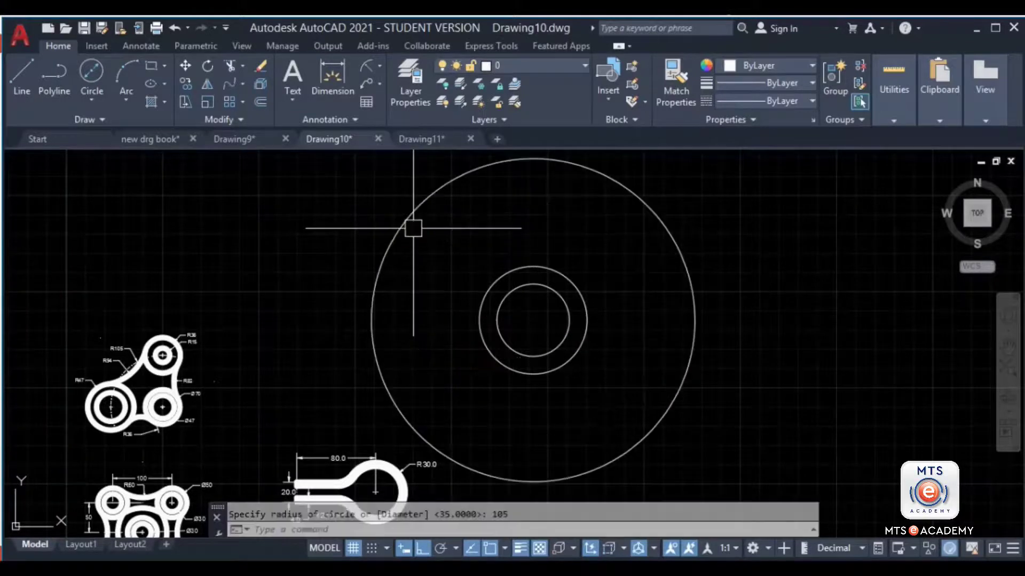
Step: Examine the circle radii given for the reference figure's upper lobe
scroll(299, 363, "up", 5)
scroll(352, 373, "down", 3)
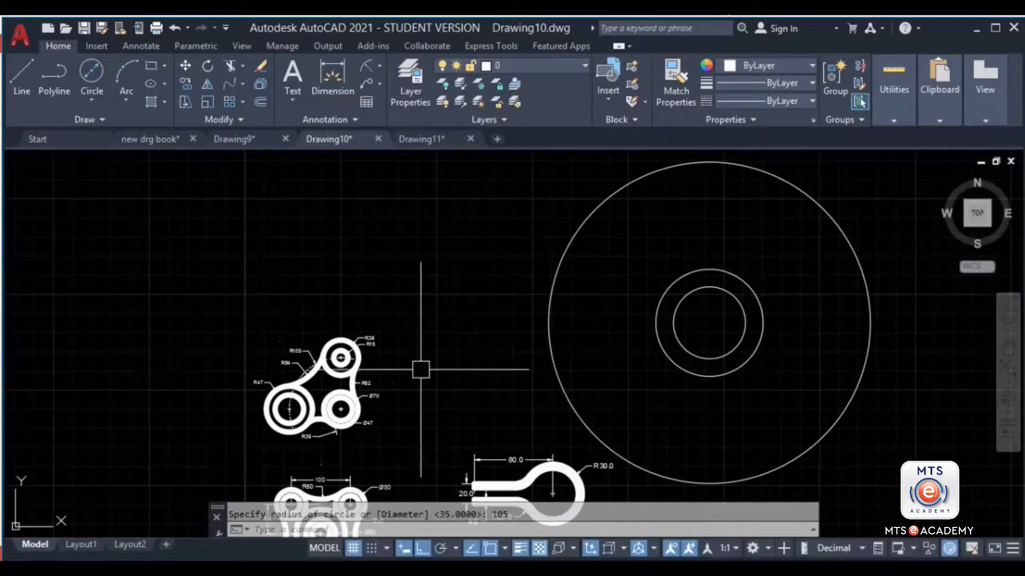
left_click(667, 256)
left_click(441, 217)
middle_click_drag(543, 238, 512, 320)
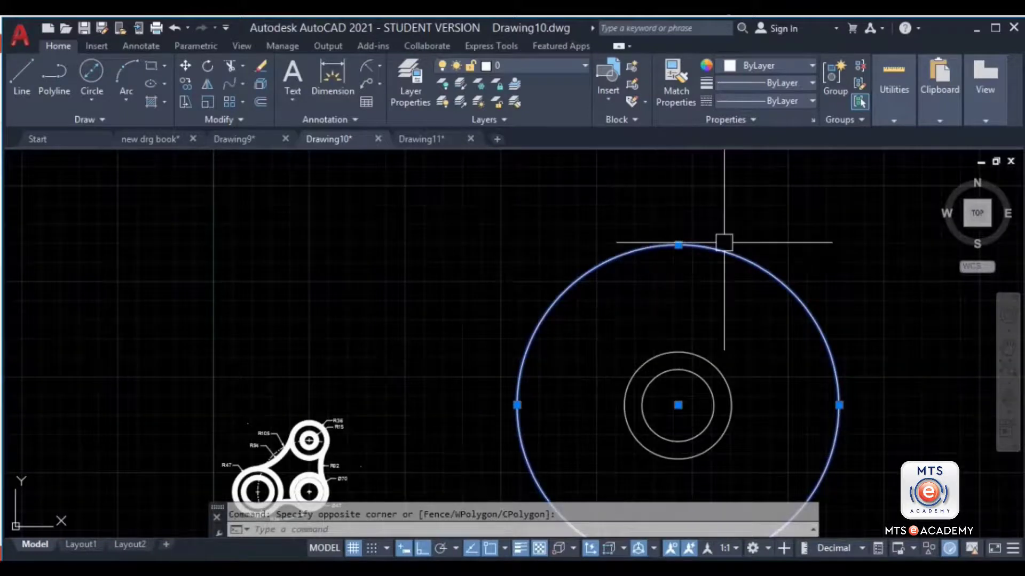
middle_click_drag(477, 423, 530, 339)
key("Escape")
scroll(379, 348, "up", 4)
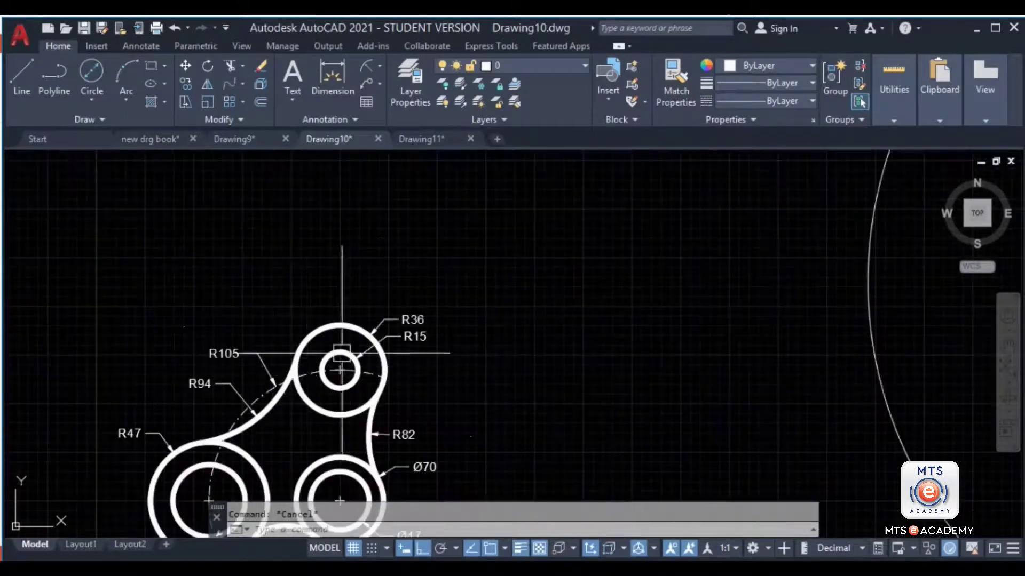
scroll(352, 380, "up", 3)
scroll(228, 400, "down", 6)
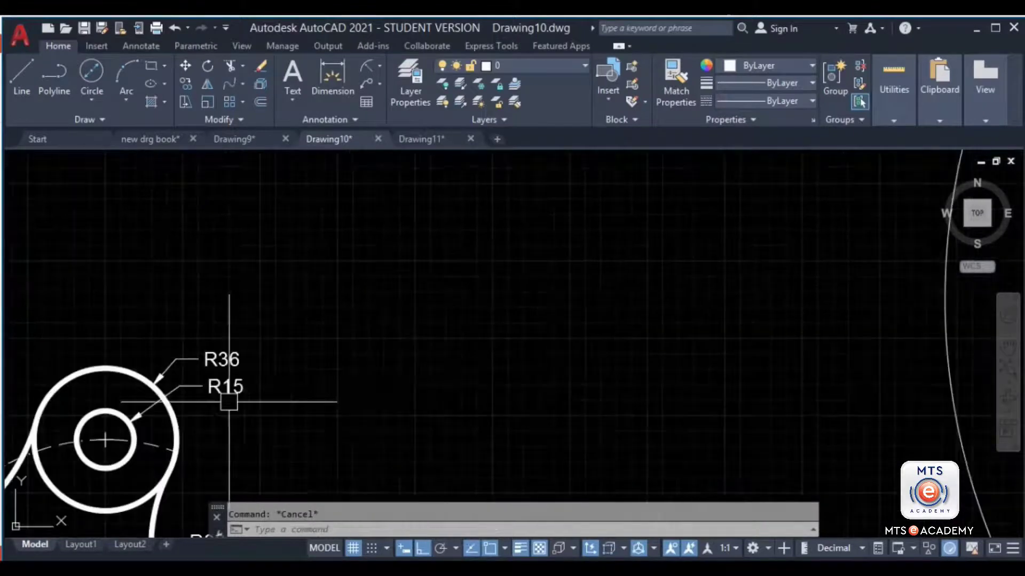
Step: Draw a circle of radius 15 centred on the top quadrant of the 105-radius circle
scroll(690, 331, "up", 5)
type("c")
key("Return")
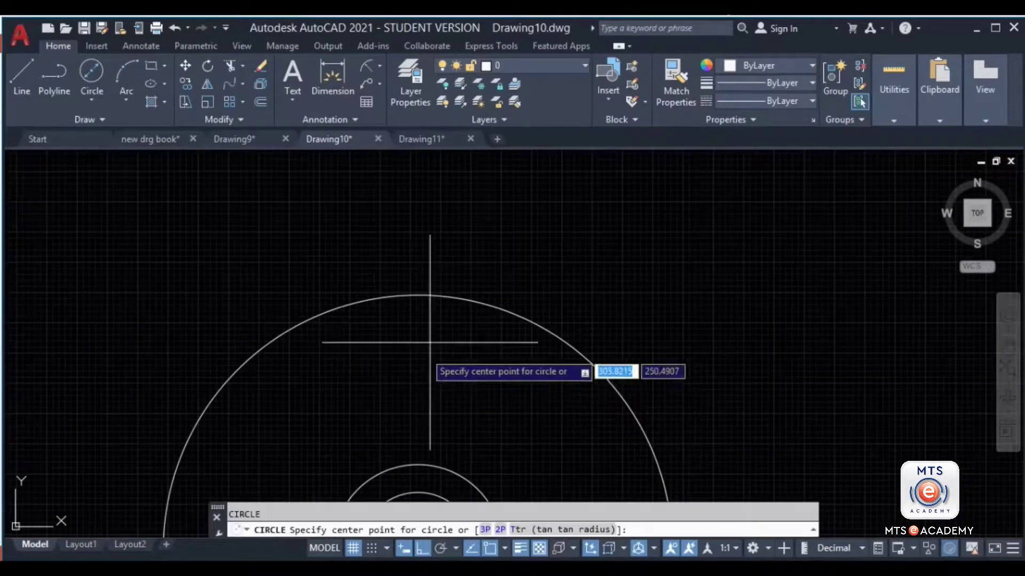
left_click(422, 289)
type("15")
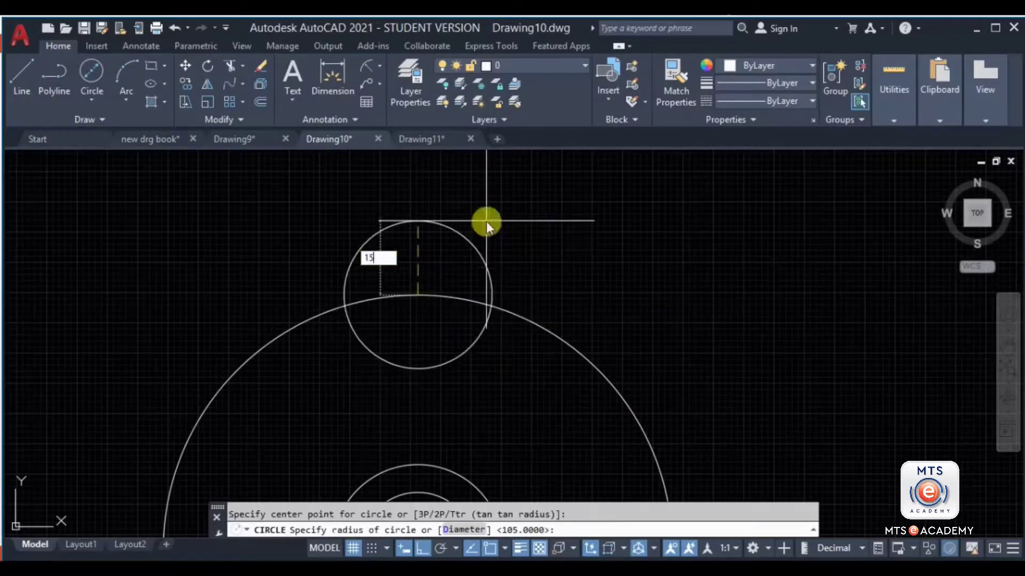
key("Return")
Step: Draw a circle of radius 36 concentric with the 15-radius circle
key("Return")
left_click(418, 294)
type("36")
key("Return")
Step: Examine the reference figure's lower-left lobe for the sizes of its two circles
scroll(459, 410, "down", 2)
middle_click_drag(459, 410, 585, 238)
scroll(96, 419, "up", 2)
scroll(215, 382, "up", 4)
middle_click_drag(179, 392, 228, 340)
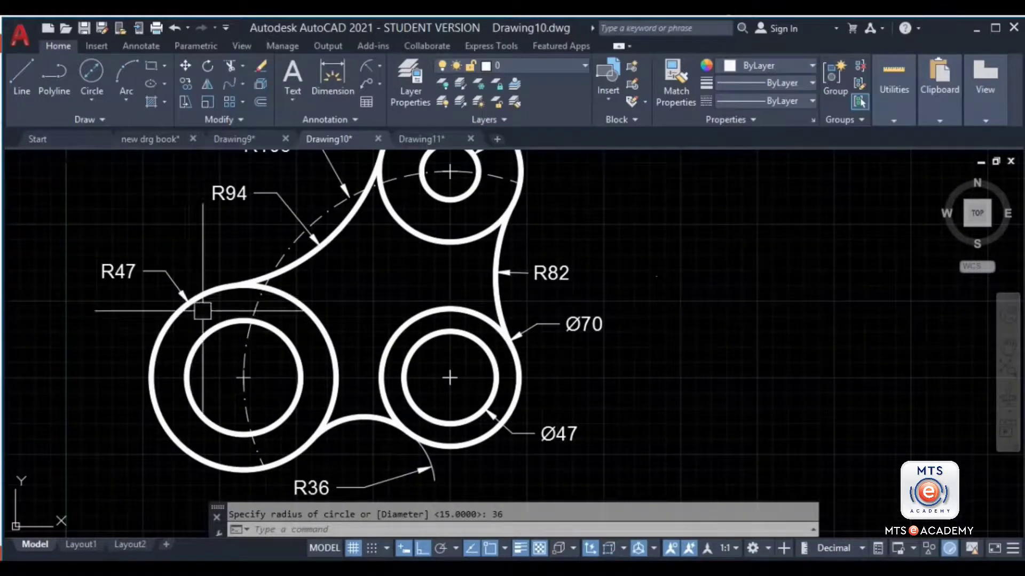
scroll(353, 336, "down", 2)
middle_click_drag(322, 324, 282, 352)
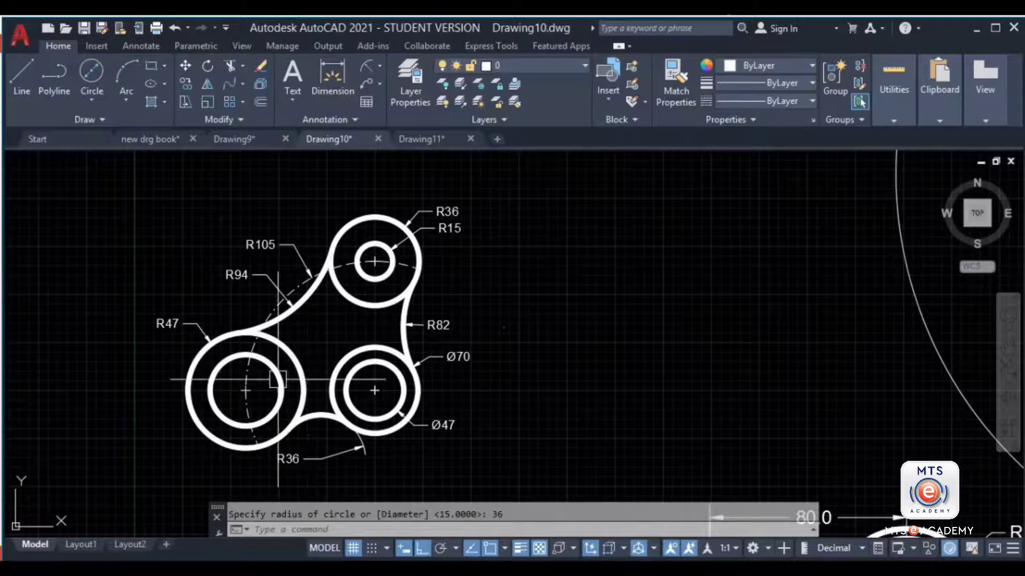
scroll(270, 360, "up", 4)
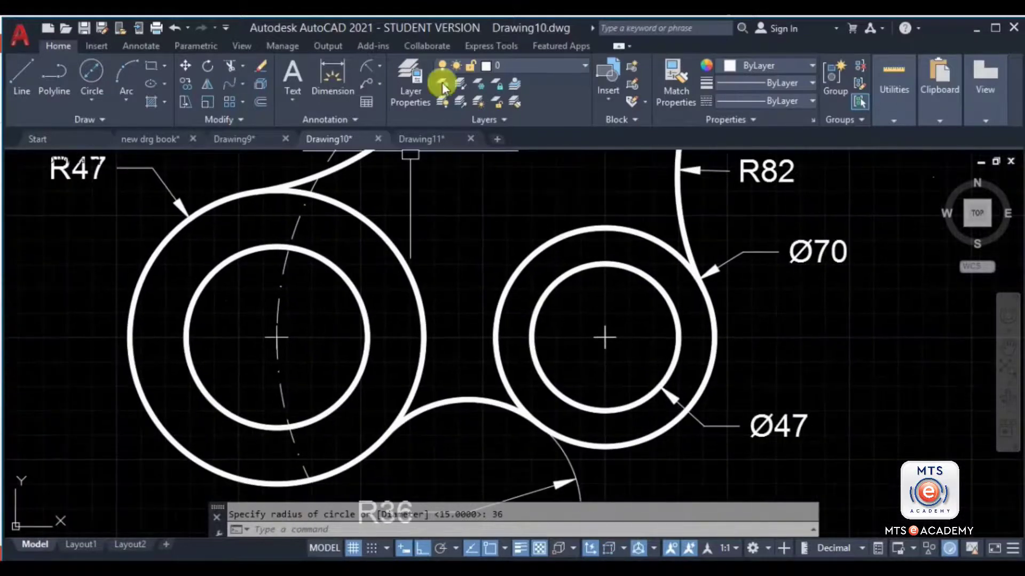
Step: Measure the unlabelled inner circle of the reference figure's lower-left lobe with a radius dimension and delete that dimension
left_click(380, 64)
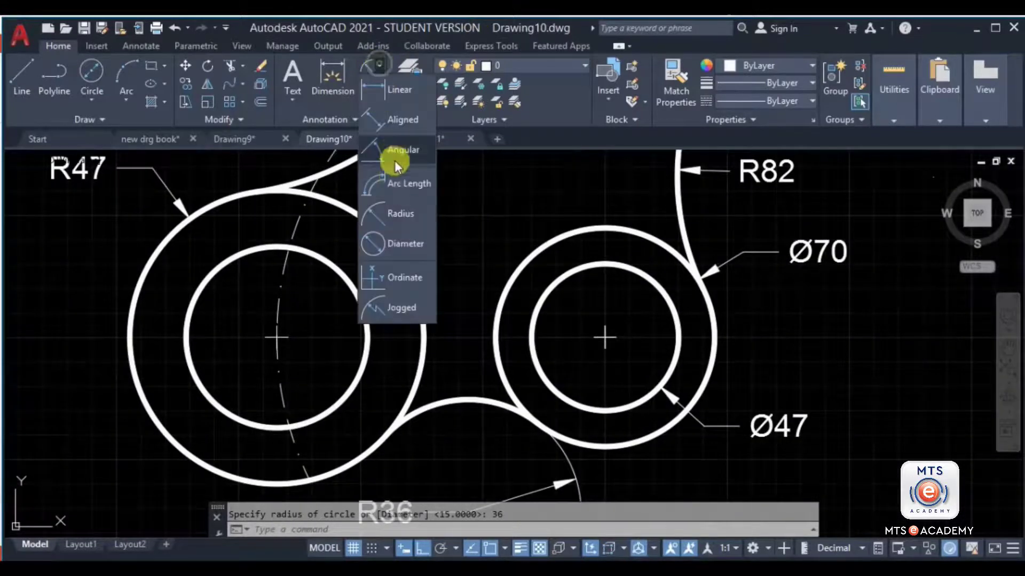
left_click(403, 209)
left_click(202, 276)
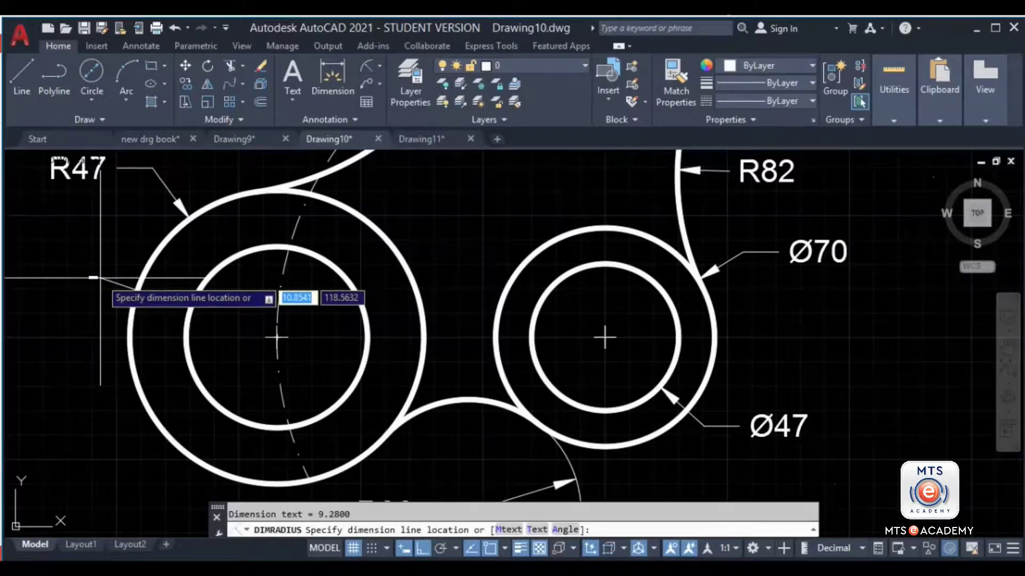
scroll(107, 282, "up", 5)
left_click(262, 226)
left_click(199, 293)
scroll(299, 299, "down", 4)
key("Delete")
Step: Examine the dimensions around the reference figure's two lower lobes
middle_click_drag(409, 276, 411, 299)
scroll(414, 315, "down", 1)
middle_click_drag(660, 304, 516, 377)
left_click_drag(516, 378, 513, 376)
key("Escape")
middle_click_drag(547, 296, 487, 300)
middle_click_drag(430, 388, 391, 318)
middle_click_drag(342, 383, 326, 374)
mouse_move(403, 397)
middle_mouse_down()
mouse_move(409, 425)
mouse_move(409, 405)
middle_mouse_up()
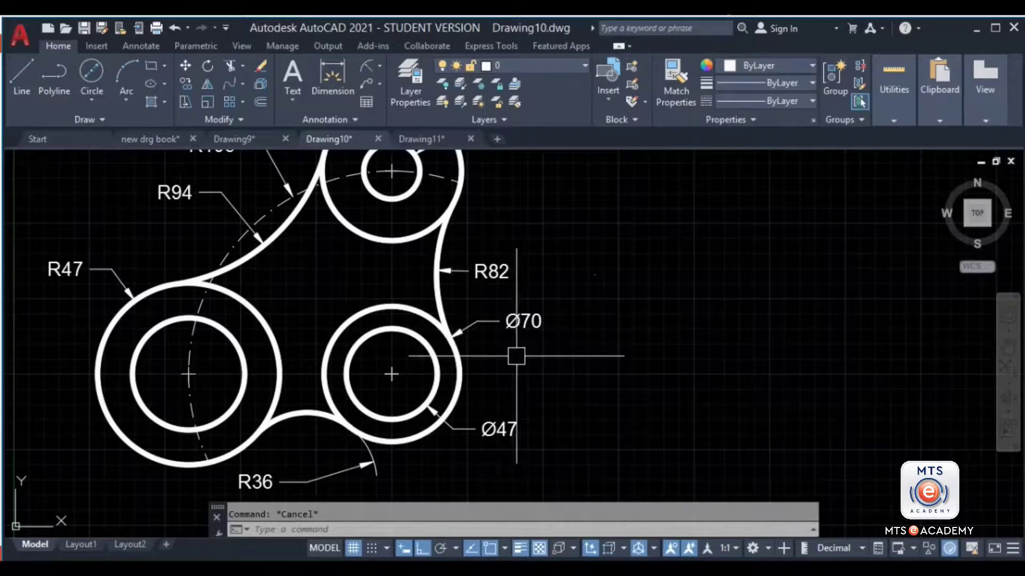
Step: Draw a circle of radius 47 centred on the left quadrant of the 105-radius circle
scroll(598, 362, "down", 5)
scroll(599, 331, "up", 4)
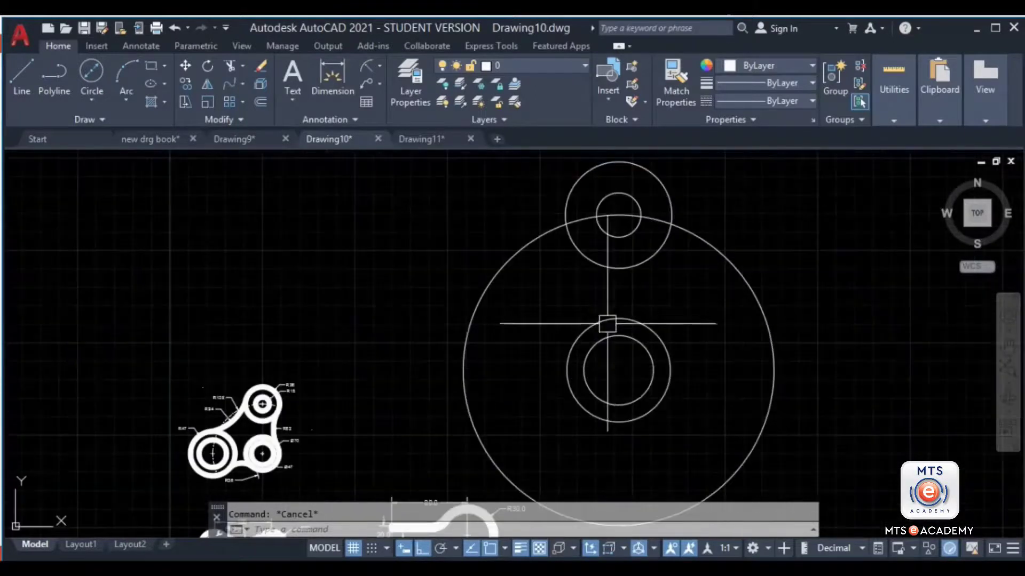
key("Return")
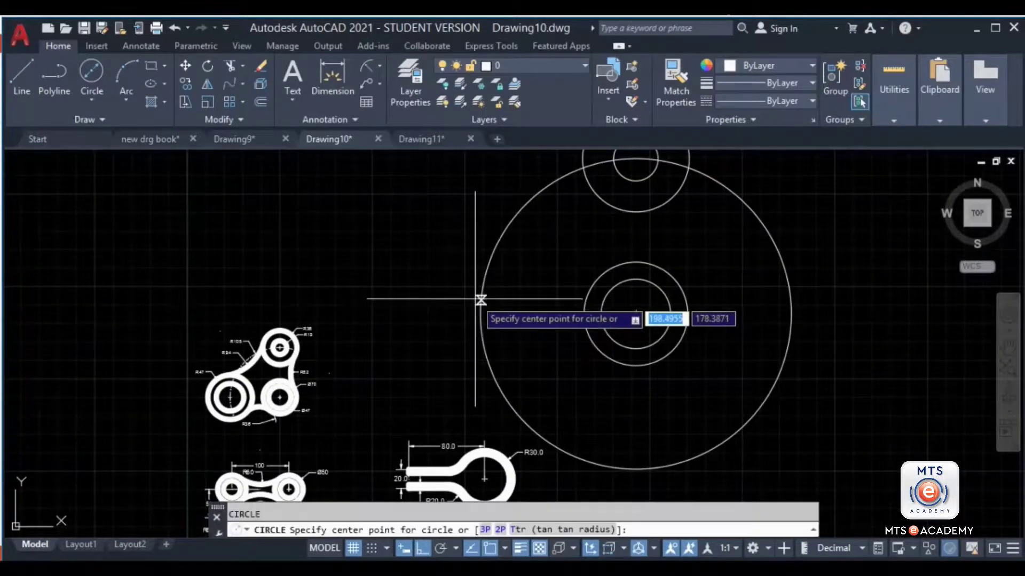
left_click(480, 313)
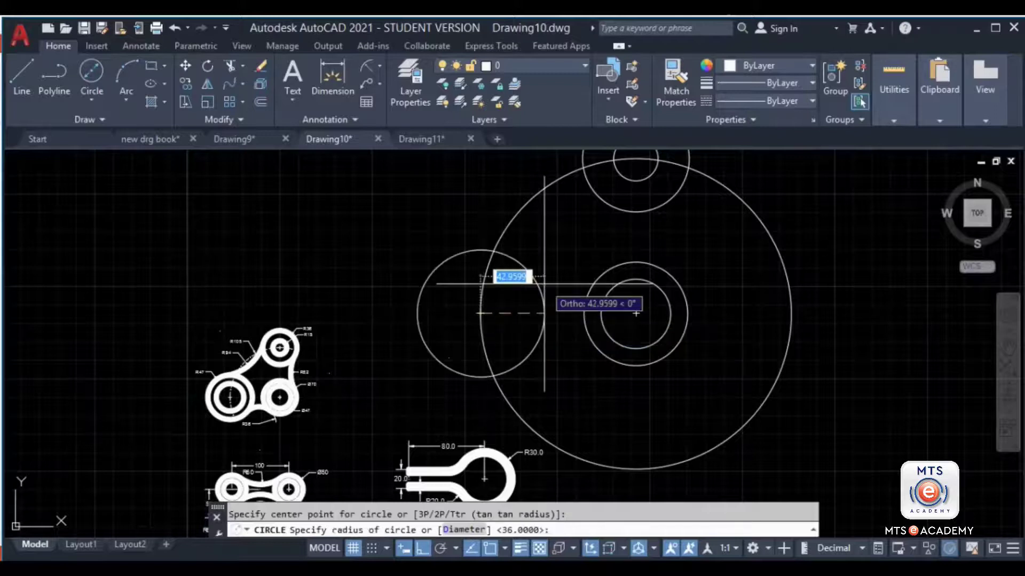
key("Return")
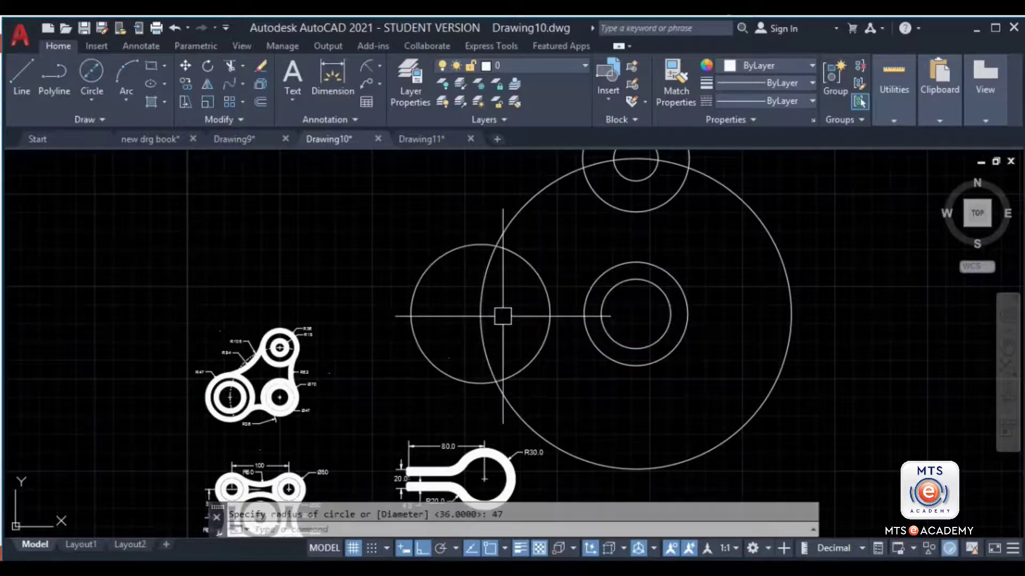
Step: Draw a circle of radius 35 concentric with the 47-radius circle
key("Return")
left_click(480, 313)
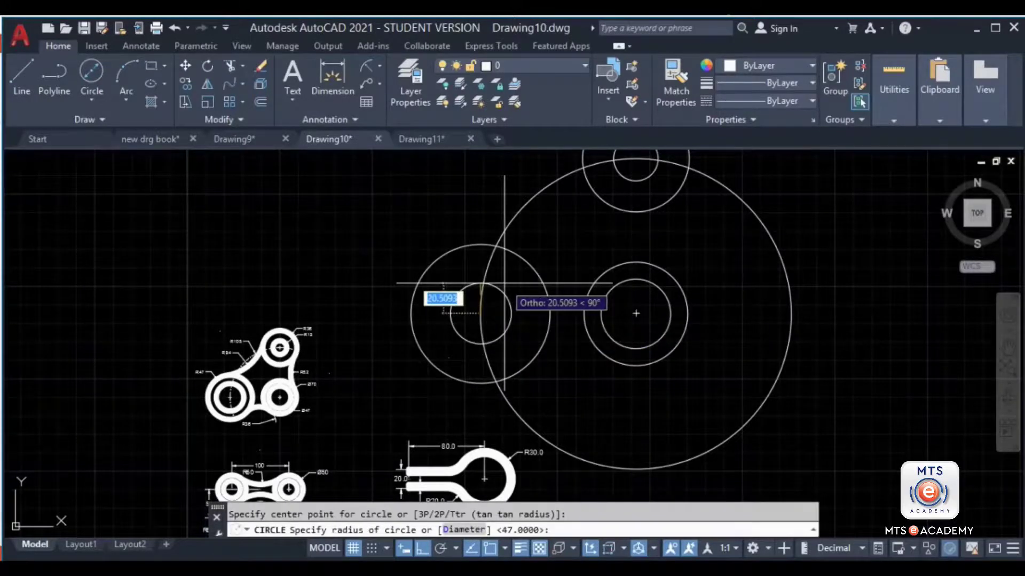
key("Return")
Step: Trim the 105-radius circle to the arc running from the left lobe's outer circle through the top lobe
scroll(403, 355, "up", 6)
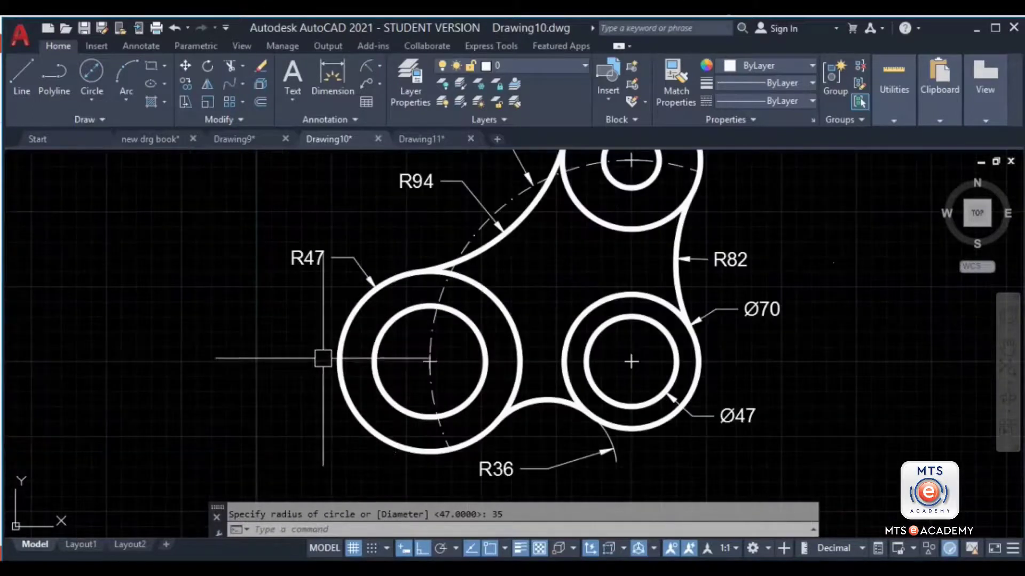
scroll(472, 366, "down", 6)
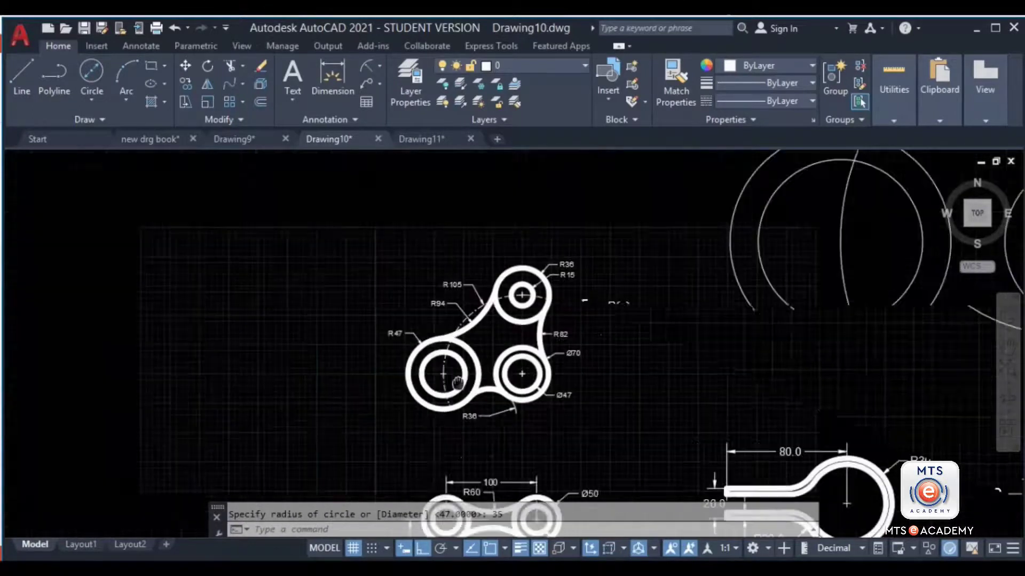
mouse_move(771, 317)
middle_mouse_down()
mouse_move(501, 378)
mouse_move(435, 349)
middle_mouse_up()
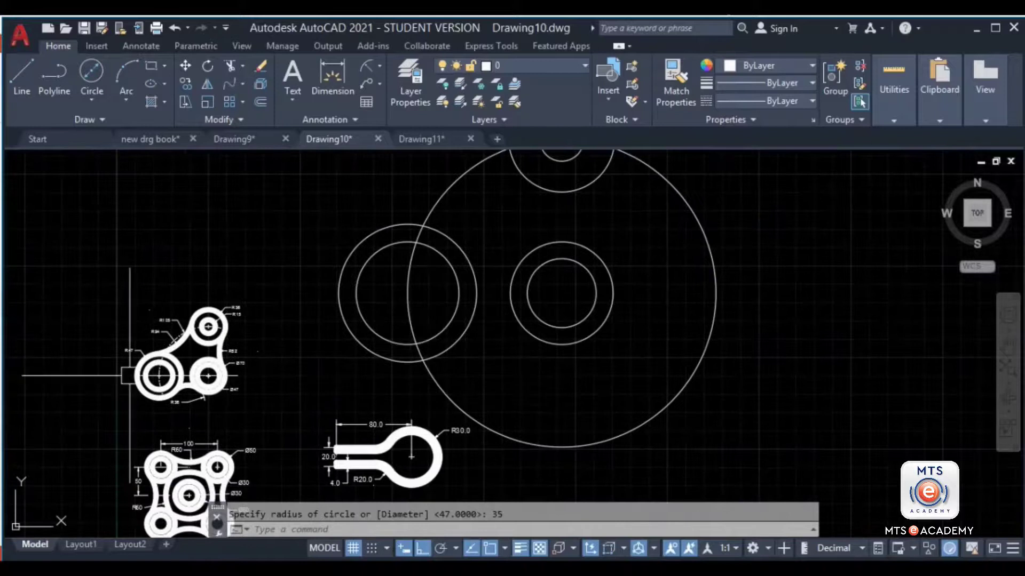
left_click(440, 390)
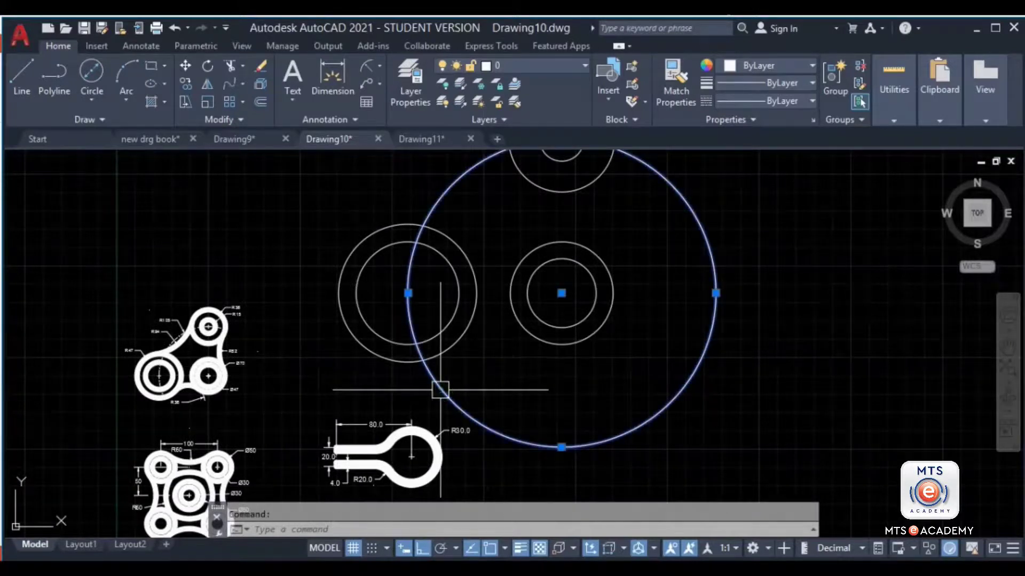
key("Escape")
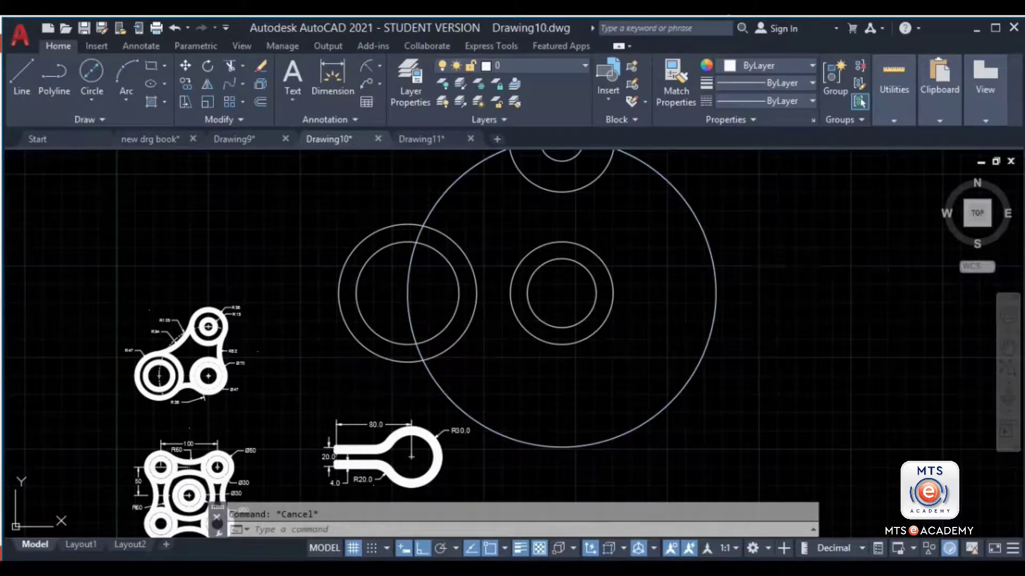
type("tr")
key("Return")
left_click(697, 216)
left_click(463, 336)
middle_click_drag(421, 353, 447, 420)
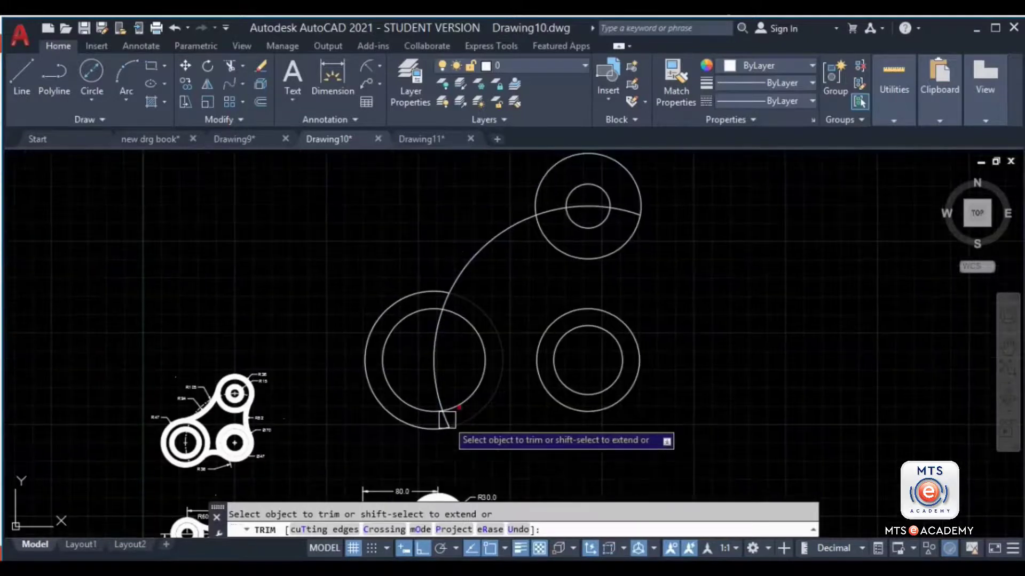
middle_click_drag(652, 329, 629, 293)
key("Escape")
key("Escape")
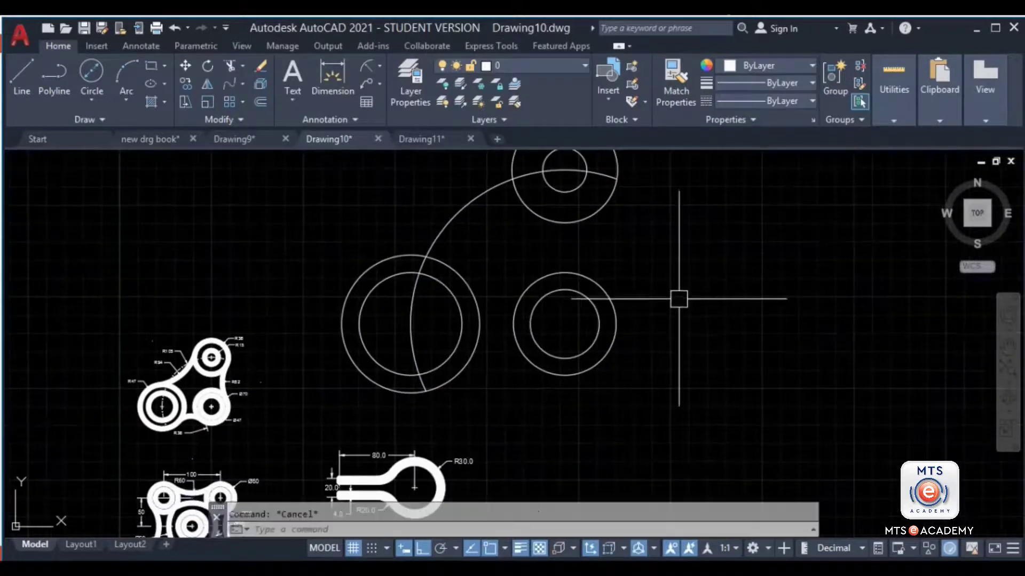
Step: Examine the radii of the arcs connecting the lobes in the reference figure
scroll(288, 379, "up", 6)
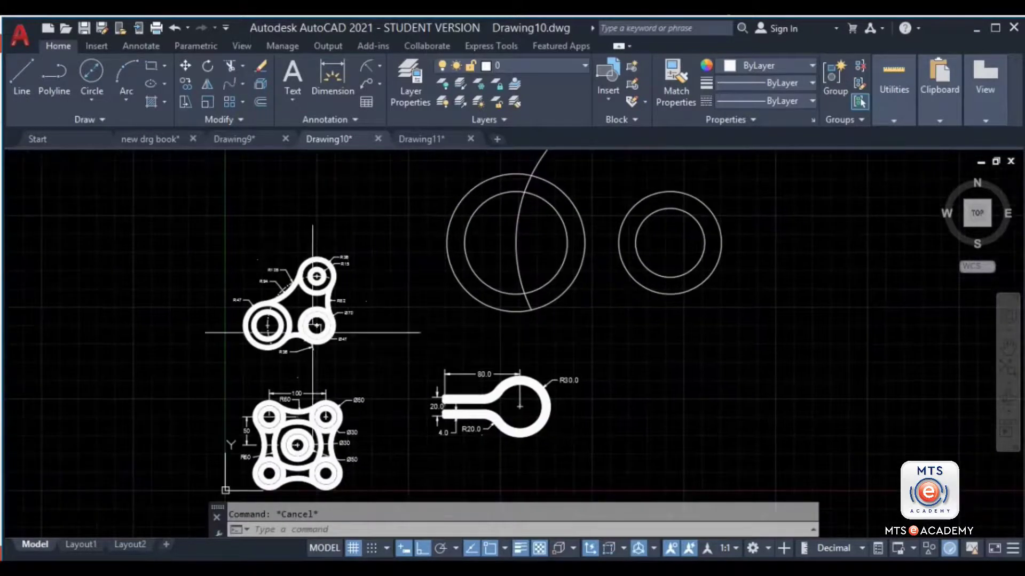
middle_click_drag(509, 256, 507, 340)
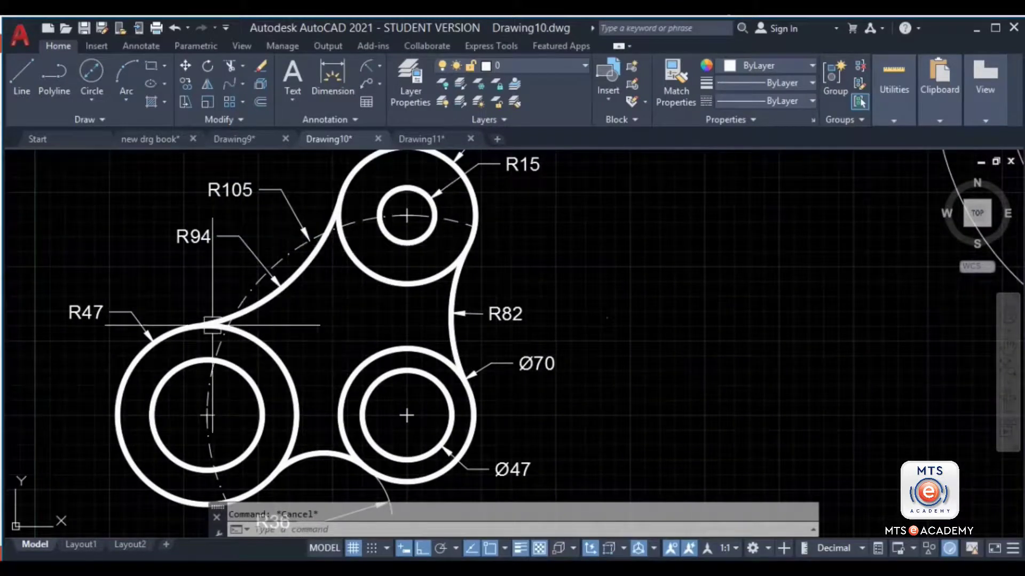
middle_click_drag(347, 234, 357, 267)
middle_click_drag(276, 339, 208, 294)
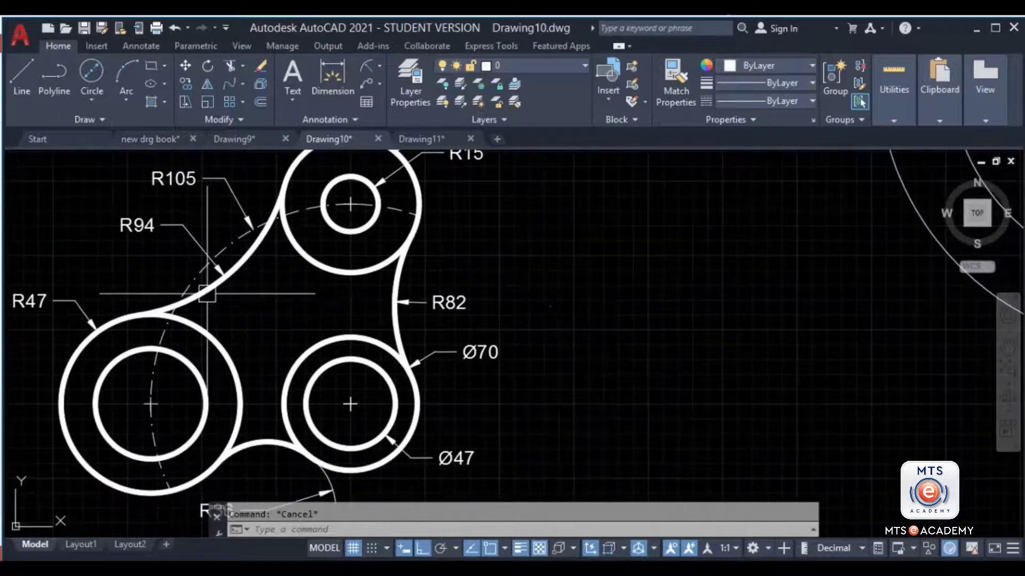
middle_click_drag(406, 336, 311, 304)
middle_click_drag(306, 373, 304, 315)
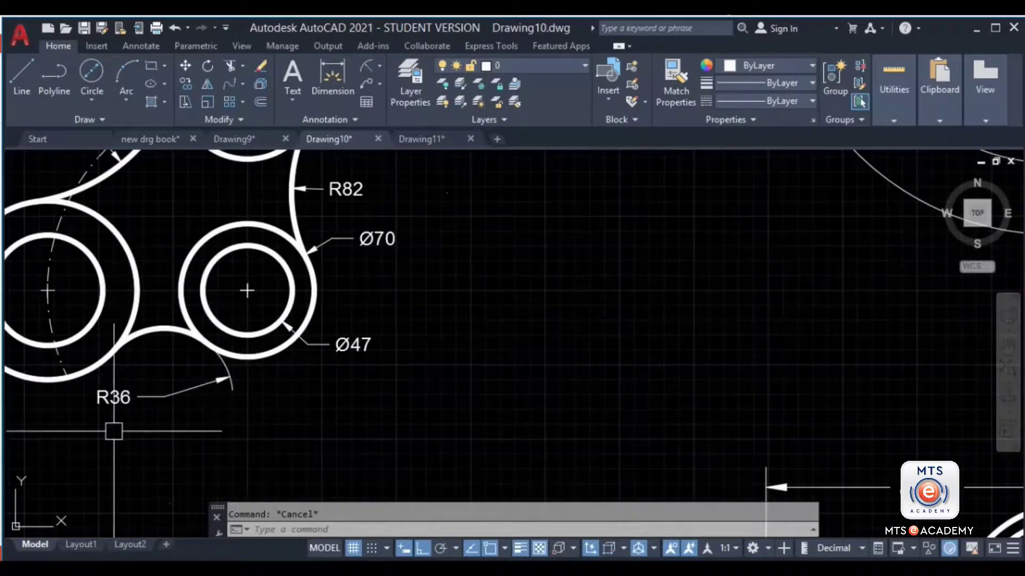
scroll(624, 358, "down", 4)
middle_click_drag(748, 352, 457, 403)
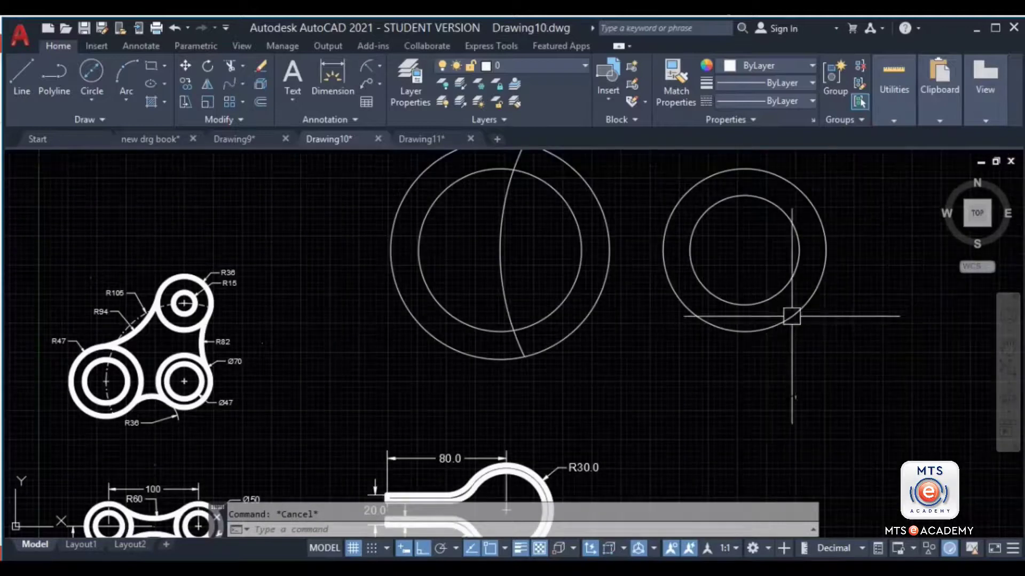
Step: Fillet the outer circles of the two lower lobes with a radius of 36
middle_click_drag(792, 316, 700, 327)
type("f")
key("Return")
type("r")
key("Return")
type("36")
key("Return")
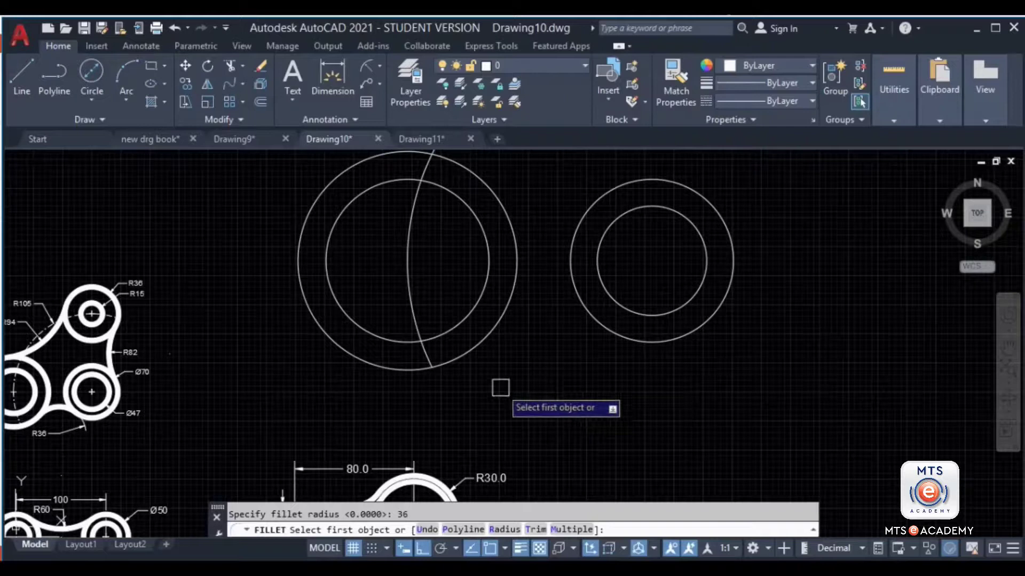
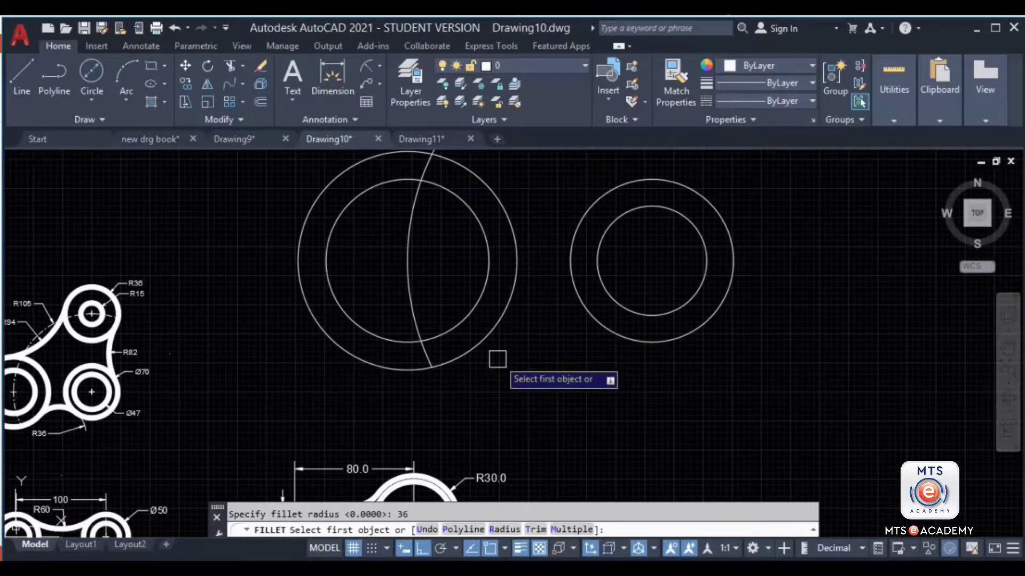
left_click(474, 350)
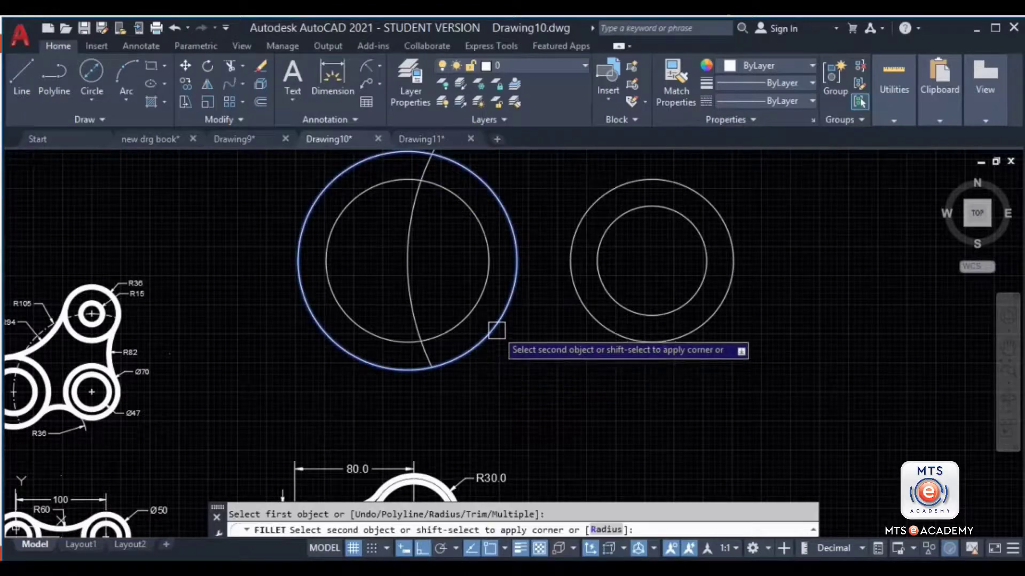
left_click(631, 334)
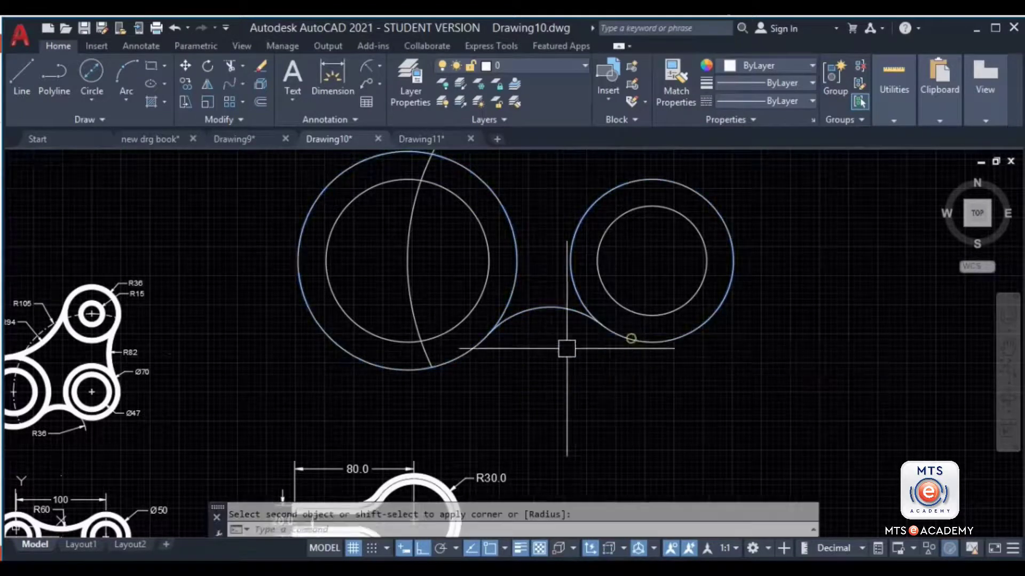
Step: Examine the arc joining the two lower lobes in the reference figure and compare it with the new fillet
scroll(670, 321, "up", 2)
scroll(228, 357, "up", 3)
scroll(239, 345, "up", 2)
middle_click_drag(208, 370, 320, 417)
scroll(348, 268, "down", 2)
middle_click_drag(348, 270, 347, 271)
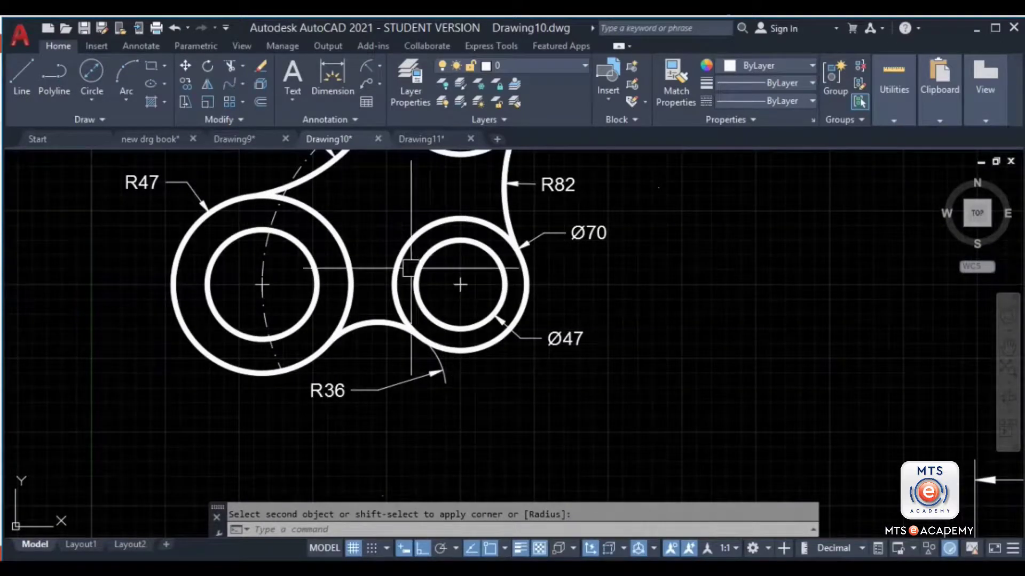
scroll(427, 336, "up", 4)
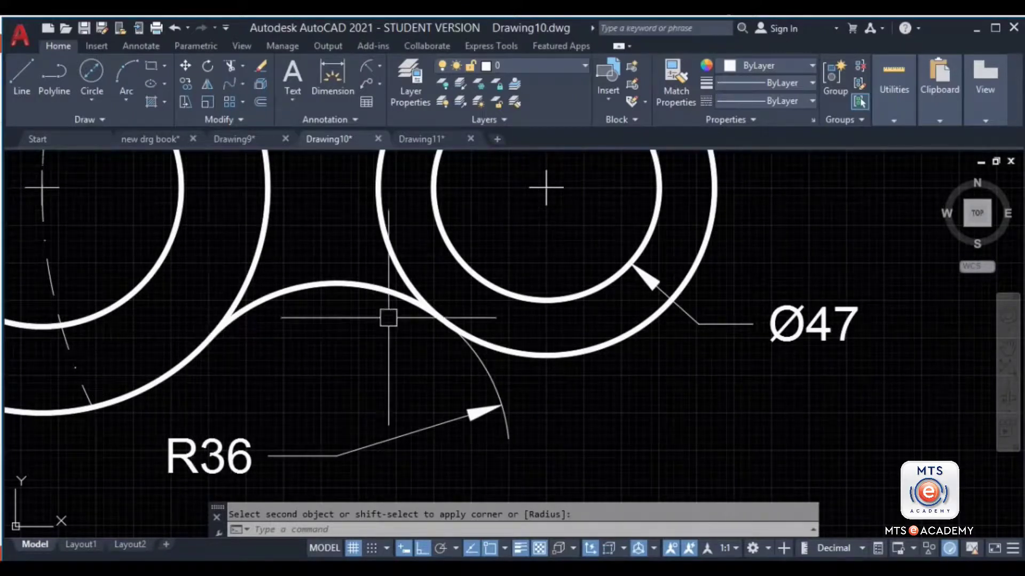
scroll(411, 339, "down", 4)
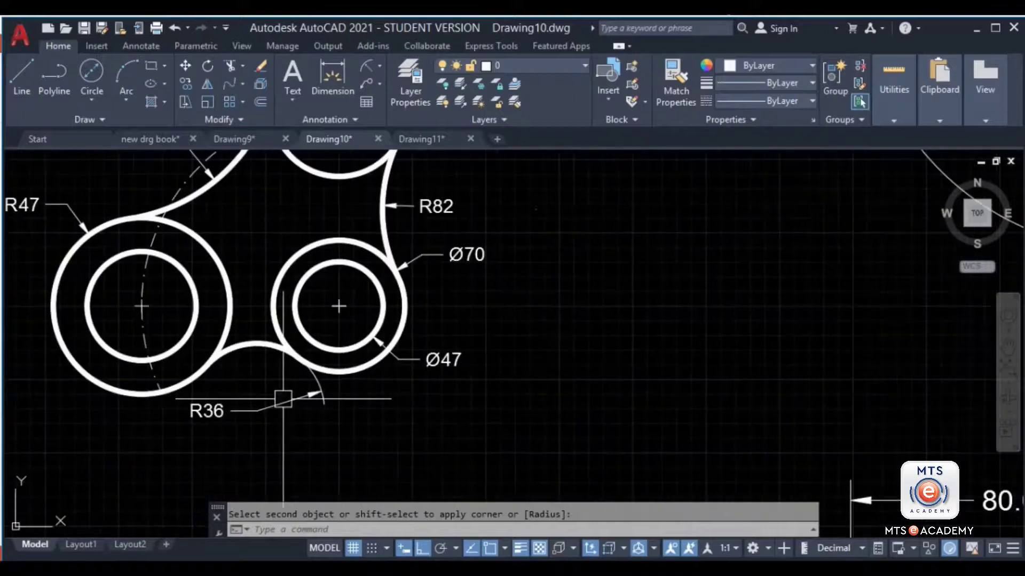
scroll(888, 373, "down", 2)
middle_click_drag(888, 373, 469, 412)
middle_click_drag(839, 350, 599, 398)
scroll(681, 320, "down", 2)
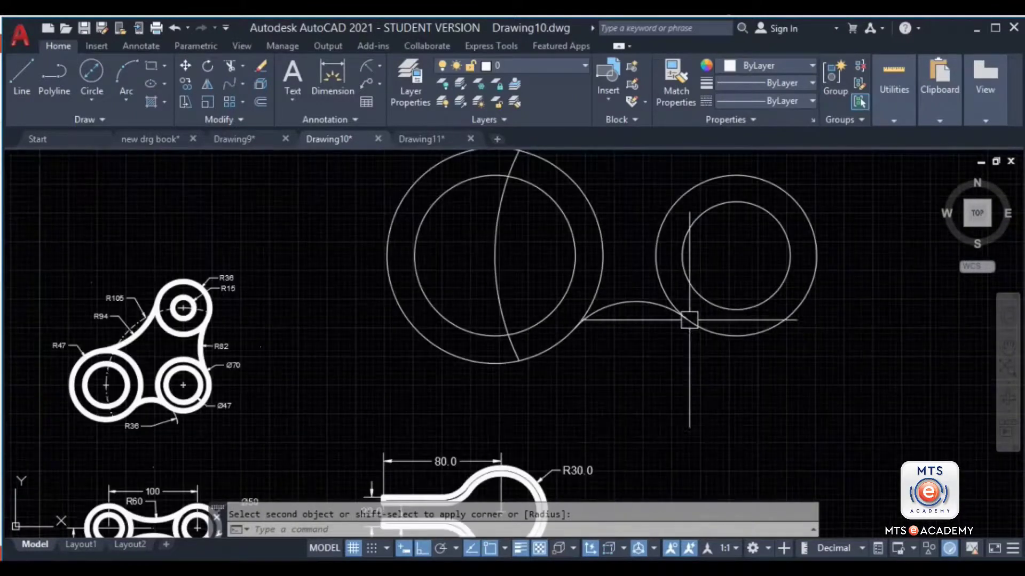
Step: Fillet the outer circles of the lower-right lobe and the top lobe on their right side with a radius of 82
scroll(281, 446, "up", 3)
scroll(176, 250, "up", 3)
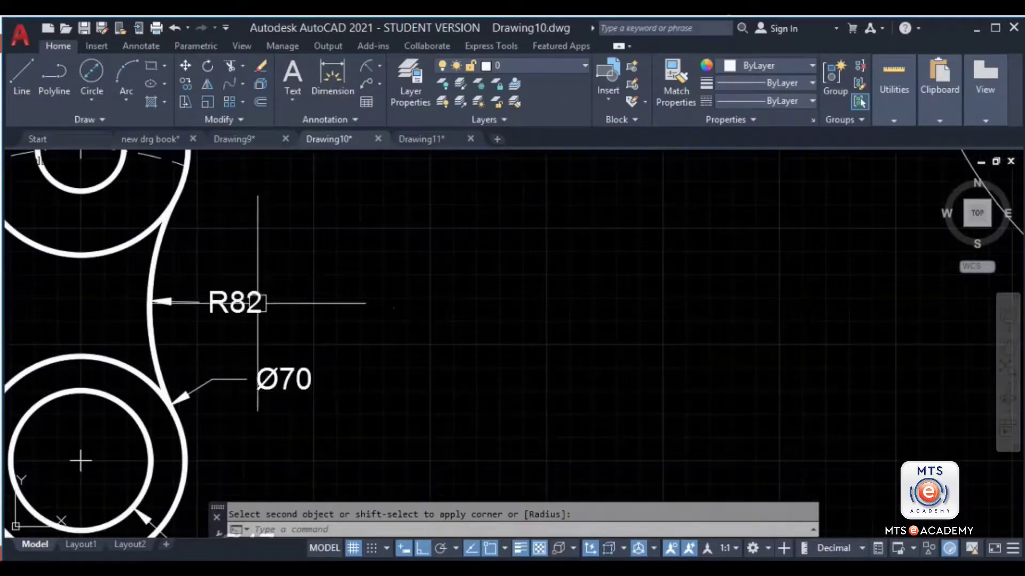
scroll(670, 332, "down", 5)
middle_click_drag(703, 332, 107, 415)
middle_click_drag(555, 291, 387, 401)
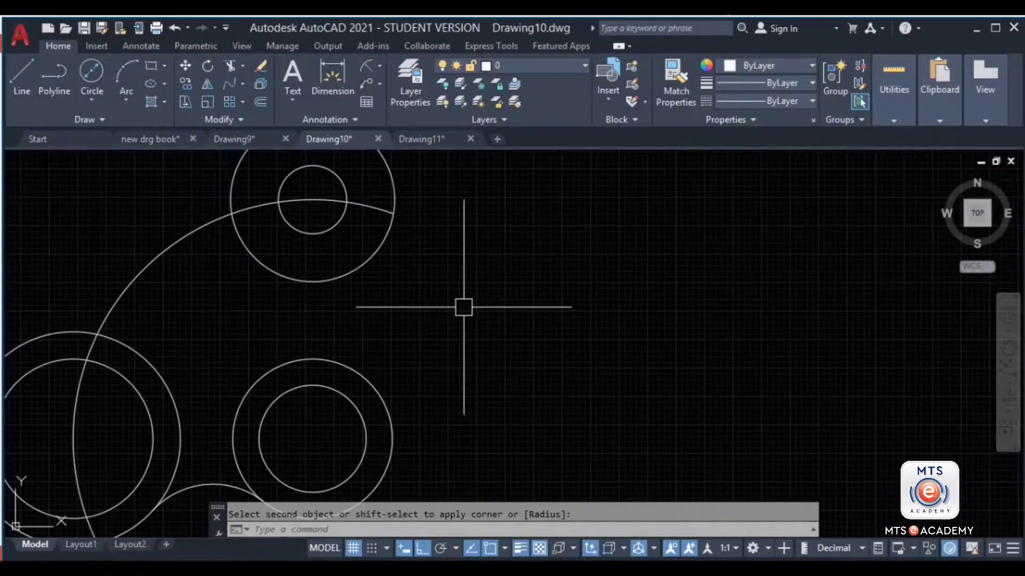
key("Escape")
key("Return")
type("r")
key("Return")
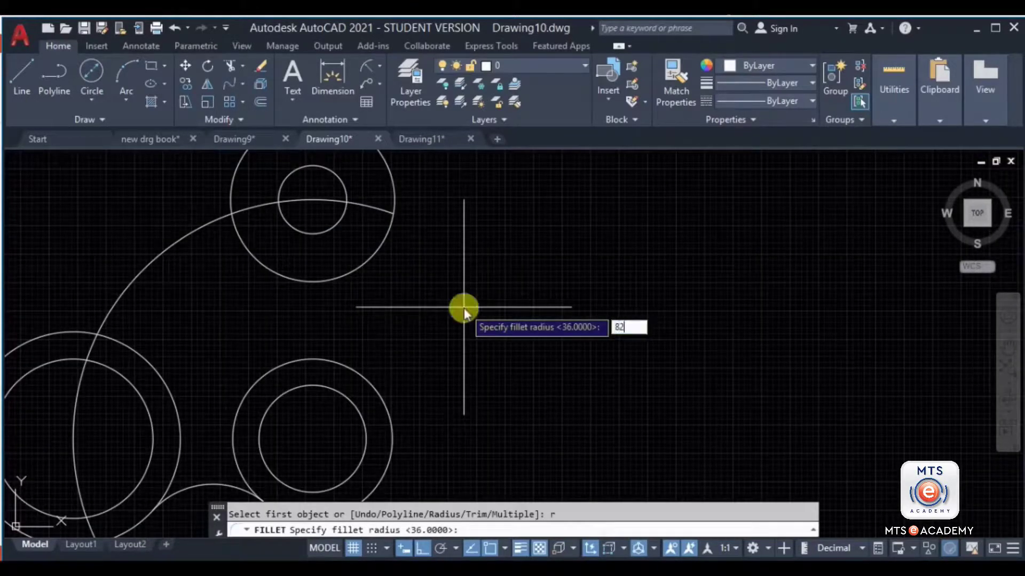
type("82")
key("Return")
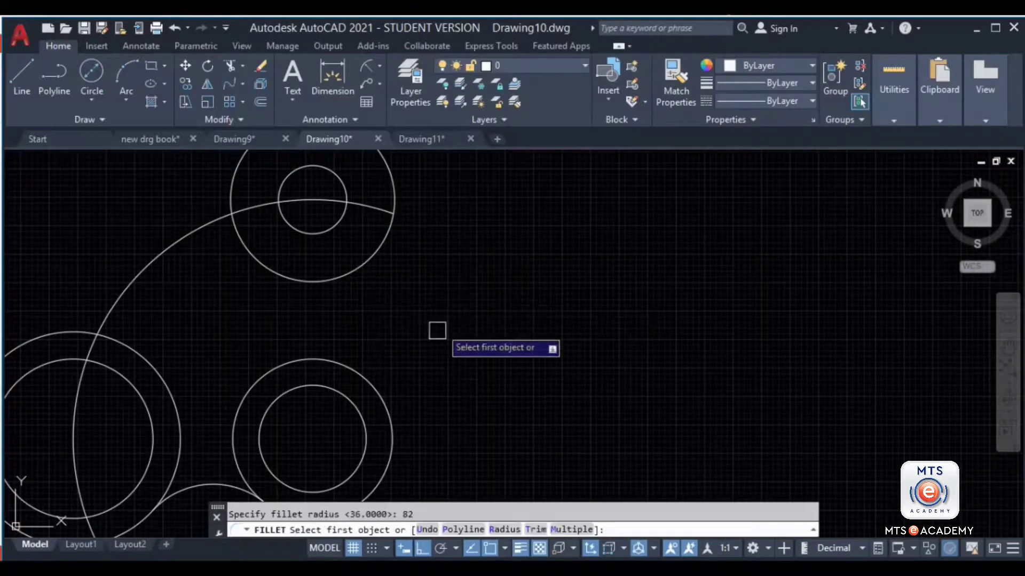
left_click(377, 407)
left_click(384, 240)
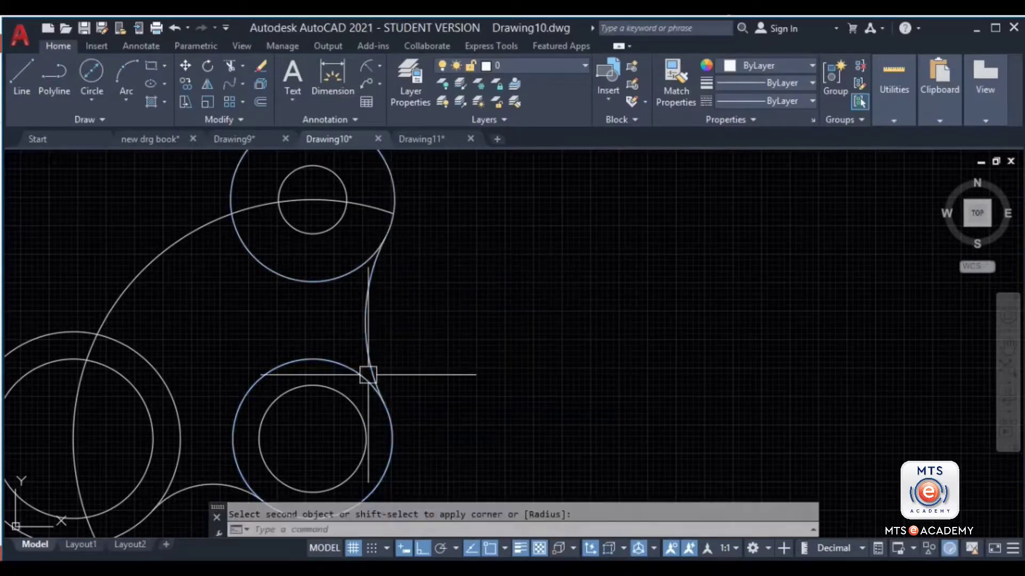
Step: Fillet the outer circles of the left lobe and the top lobe on their upper-left side with a radius of 94
middle_click_drag(355, 366, 748, 334)
scroll(506, 374, "down", 2)
middle_click_drag(505, 373, 590, 306)
scroll(365, 377, "up", 2)
scroll(365, 377, "up", 3)
scroll(535, 446, "down", 3)
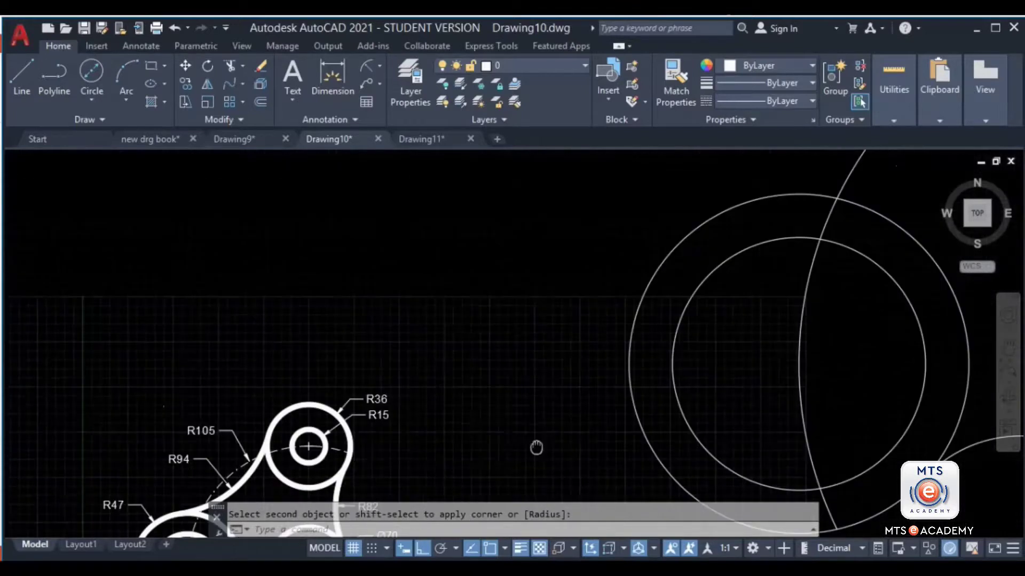
scroll(558, 300, "up", 1)
key("Return")
type("r")
key("Return")
middle_click_drag(563, 272, 394, 307)
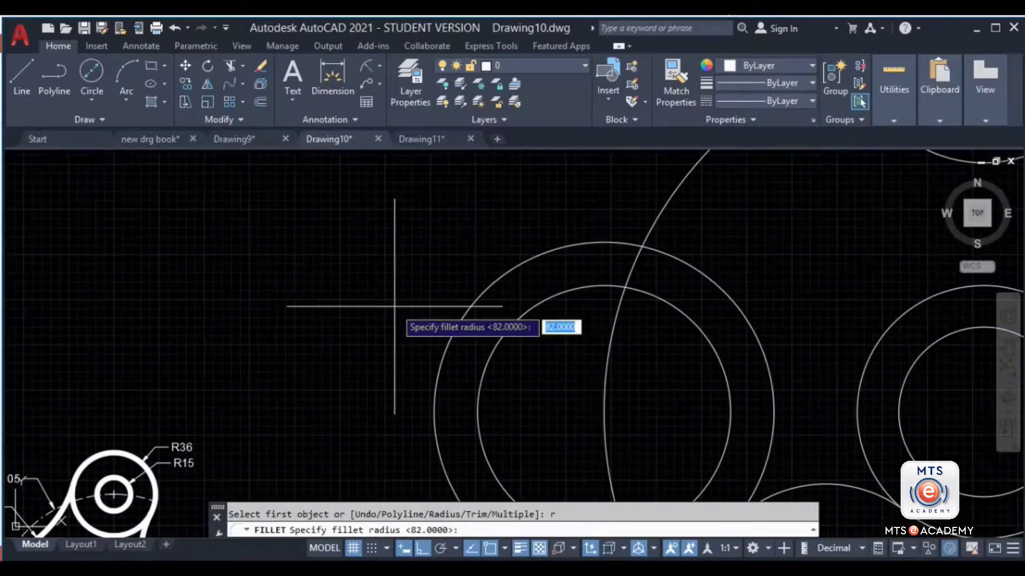
type("94")
key("Return")
scroll(601, 299, "down", 4)
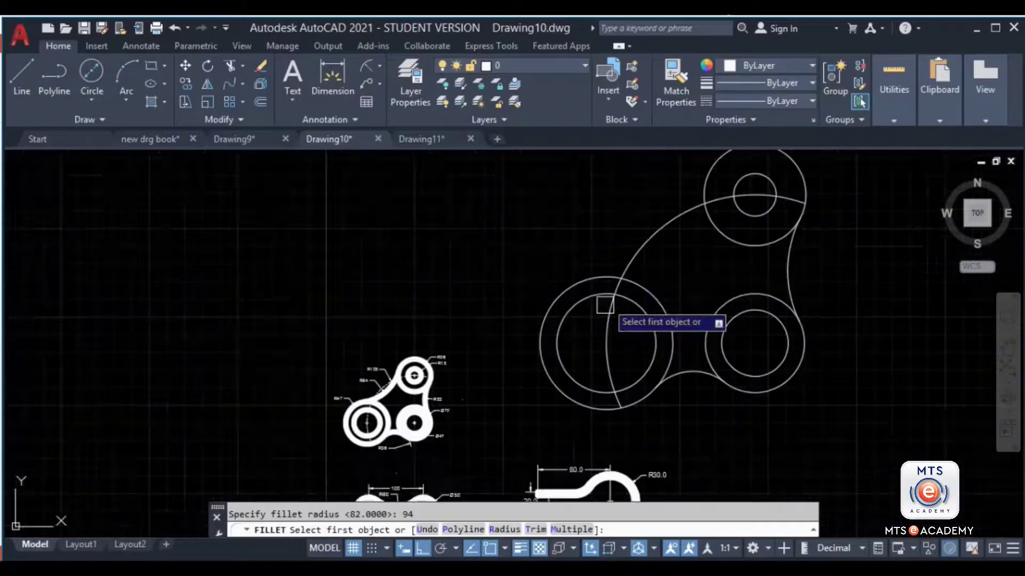
scroll(517, 348, "up", 1)
left_click(533, 327)
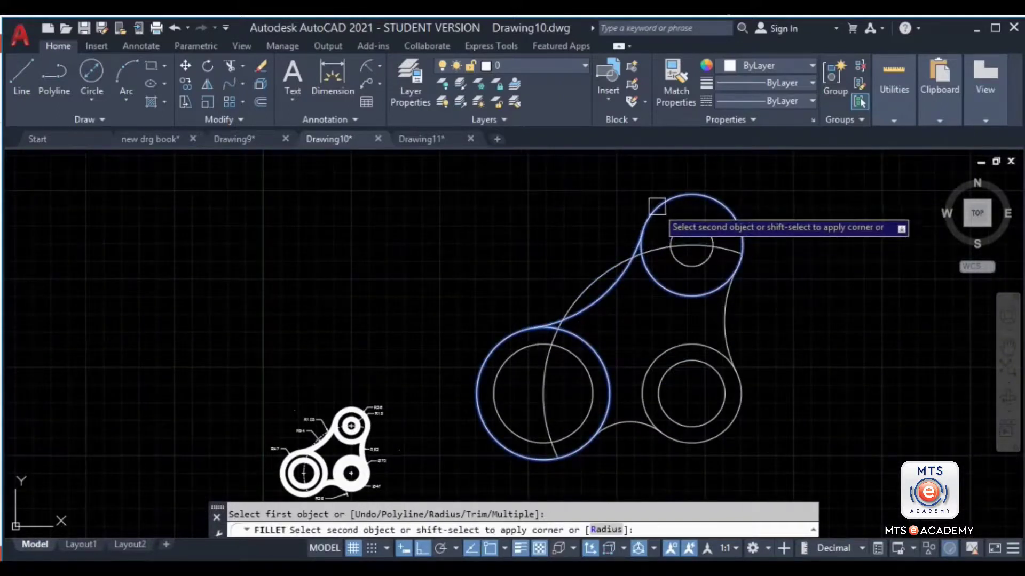
scroll(643, 227, "up", 4)
left_click(643, 230)
Step: Compare the redrawn three-lobed link with the dimensioned reference figure
scroll(645, 214, "down", 2)
scroll(576, 360, "down", 3)
middle_click_drag(577, 359, 536, 306)
middle_click_drag(444, 417, 409, 368)
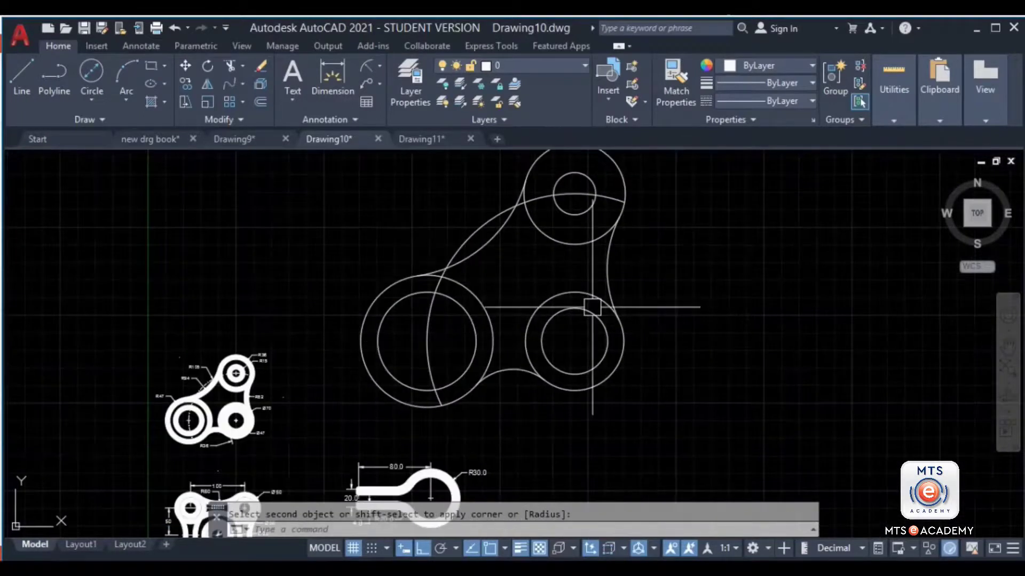
scroll(192, 406, "up", 4)
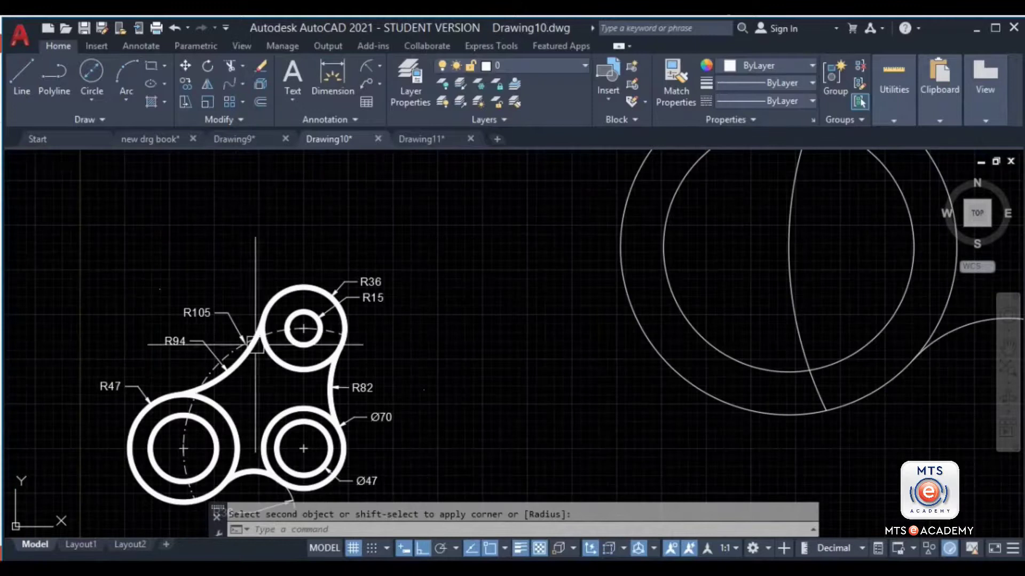
middle_click_drag(298, 316, 318, 250)
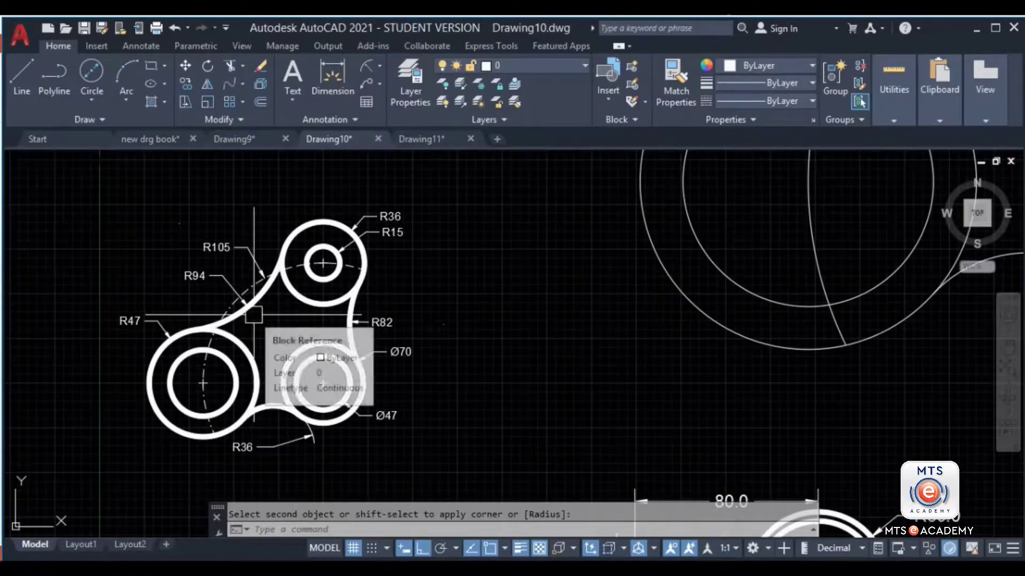
scroll(299, 357, "down", 4)
scroll(277, 392, "up", 4)
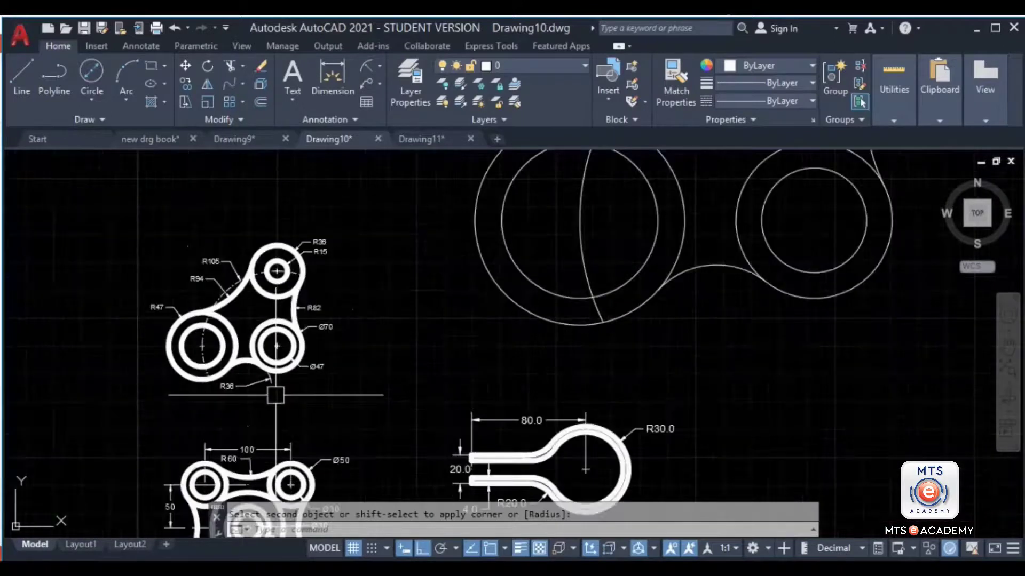
middle_click_drag(549, 349, 489, 373)
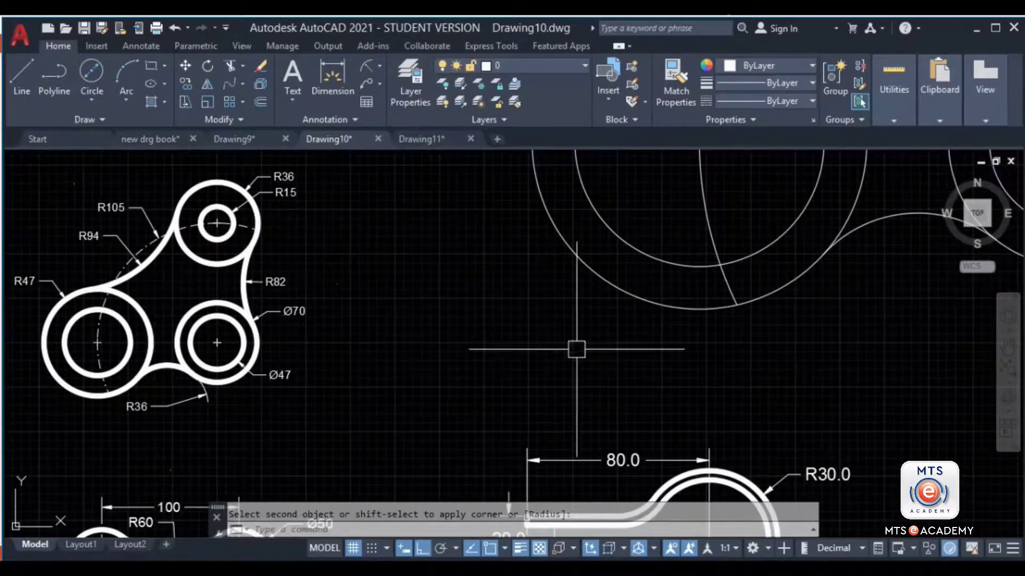
middle_click_drag(642, 338, 544, 355)
middle_click_drag(676, 371, 442, 421)
scroll(442, 421, "down", 4)
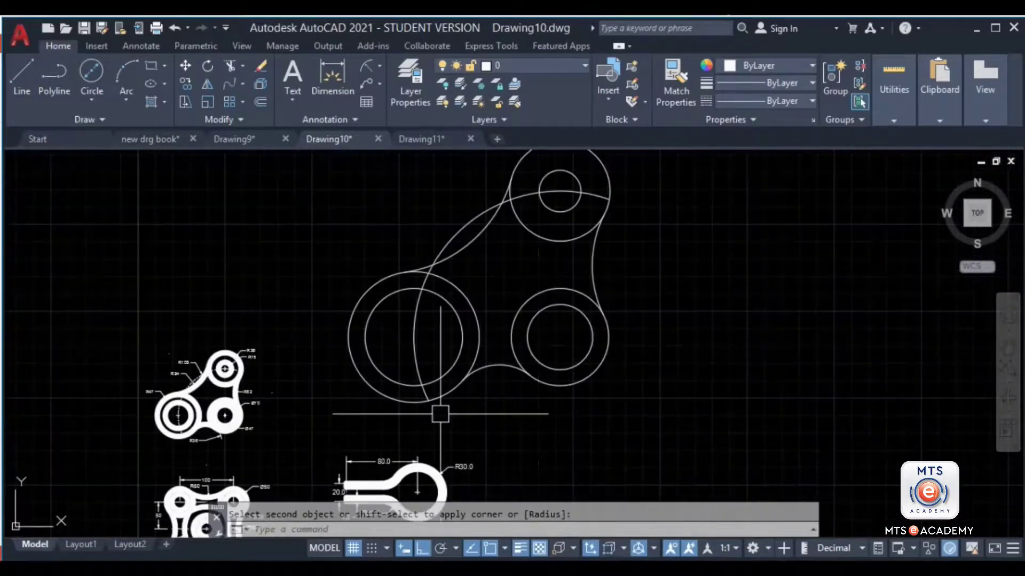
scroll(410, 310, "up", 2)
scroll(524, 347, "down", 2)
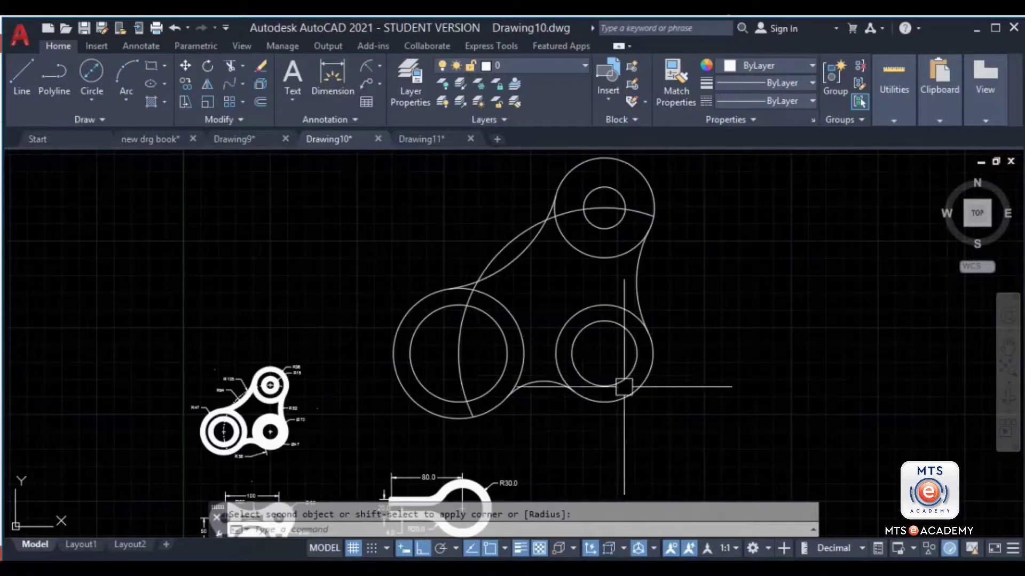
middle_click_drag(616, 391, 545, 337)
middle_click_drag(432, 441, 447, 323)
middle_click_drag(368, 270, 425, 314)
Step: Examine the dimensions of the four-lobed plate and the round-ended clip in the reference figures
key("Escape")
middle_click_drag(359, 419, 468, 352)
scroll(405, 338, "up", 4)
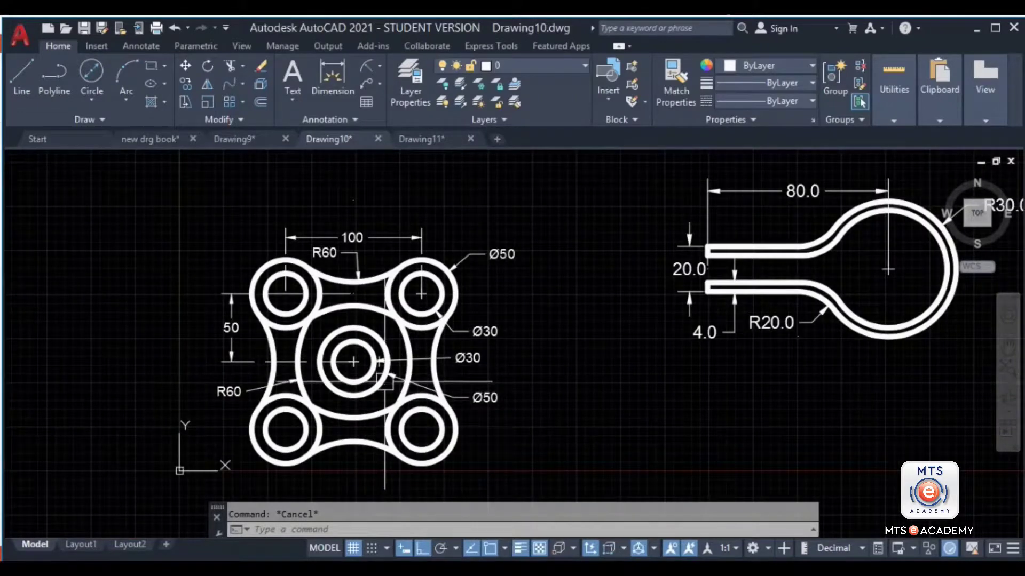
scroll(393, 380, "down", 3)
scroll(342, 354, "up", 1)
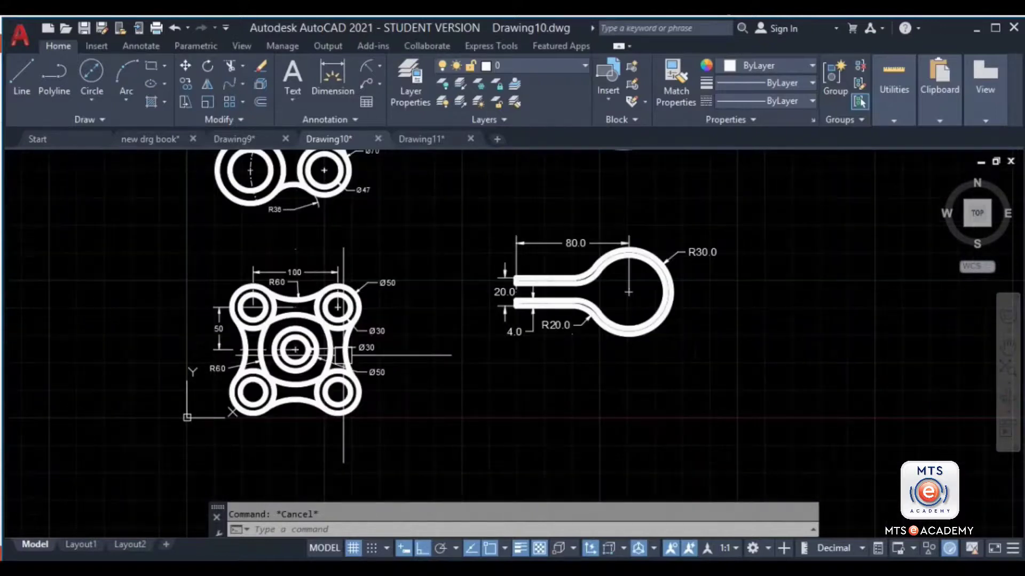
middle_click_drag(631, 333, 431, 350)
scroll(352, 288, "up", 6)
middle_click_drag(568, 305, 449, 294)
scroll(450, 299, "down", 4)
mouse_move(453, 311)
middle_mouse_down()
mouse_move(408, 321)
mouse_move(379, 313)
middle_mouse_up()
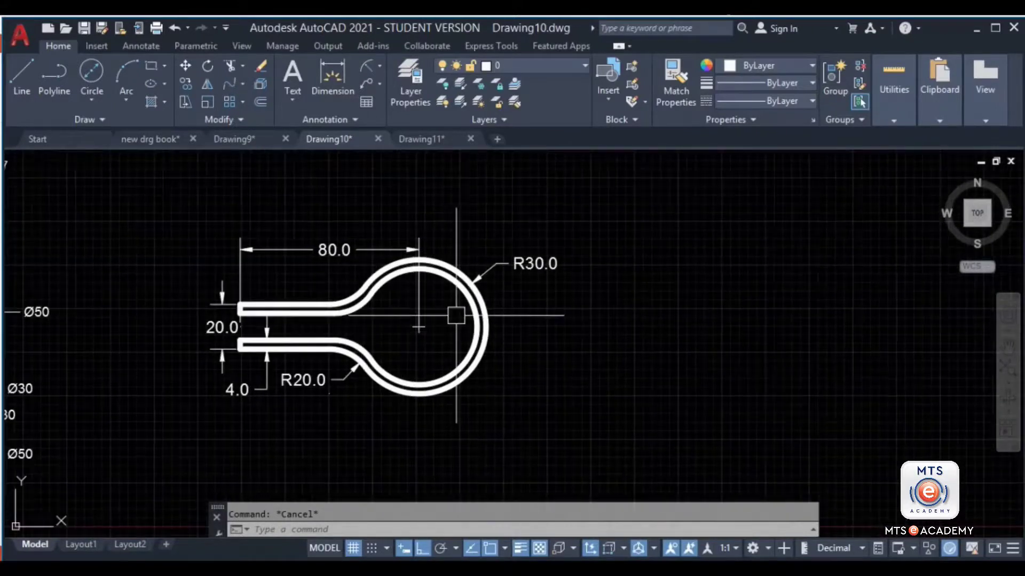
mouse_move(478, 302)
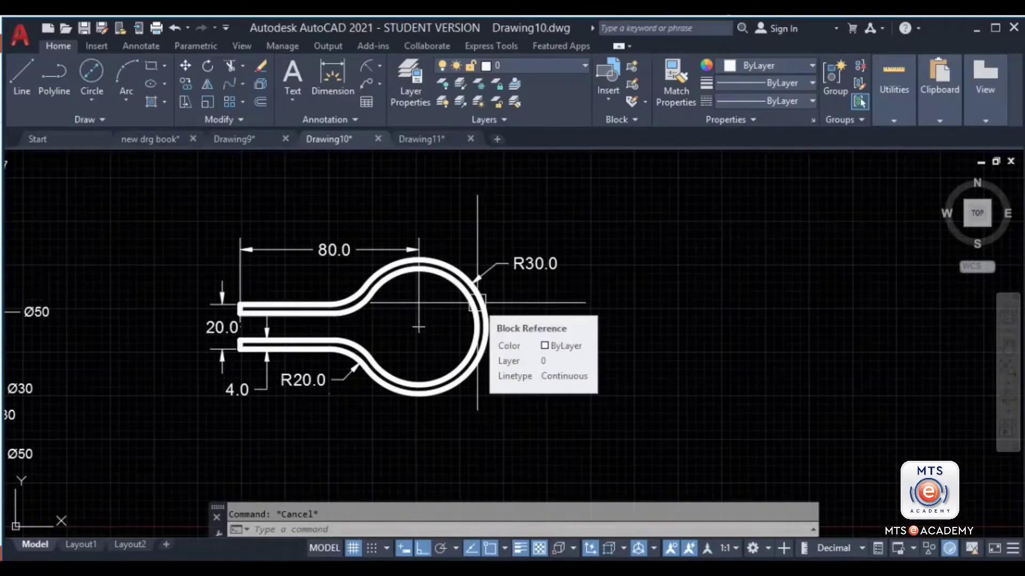
Step: Draw a circle of radius 30 in the empty space to the right of the reference clip
middle_click_drag(397, 327, 366, 319)
middle_click_drag(535, 339, 250, 347)
type("c")
key("Return")
left_click(589, 338)
type("30")
key("Return")
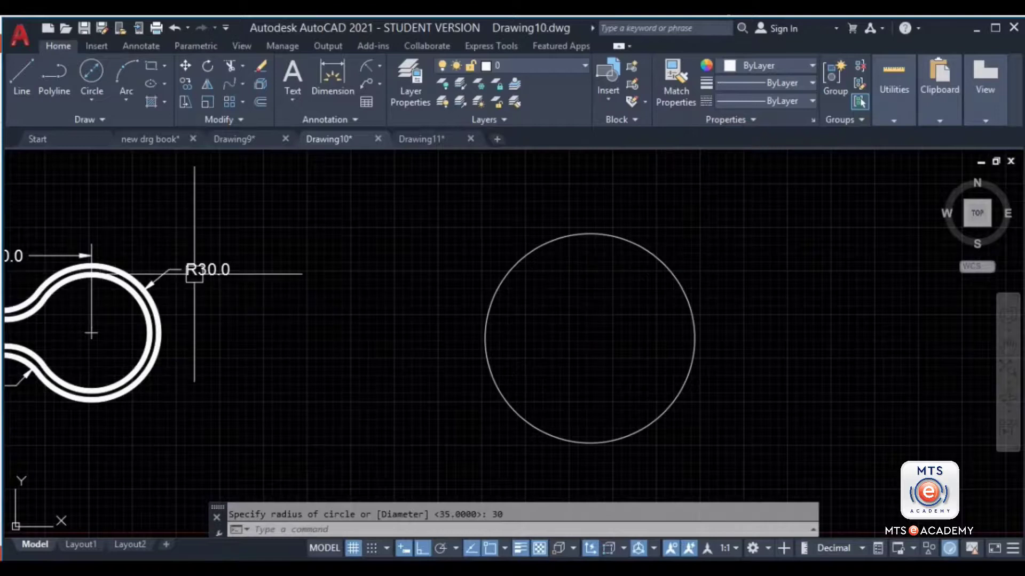
Step: Move the 30-radius circle horizontally farther to the right, away from the reference clip
scroll(453, 328, "down", 2)
left_click(615, 226)
left_click(527, 331)
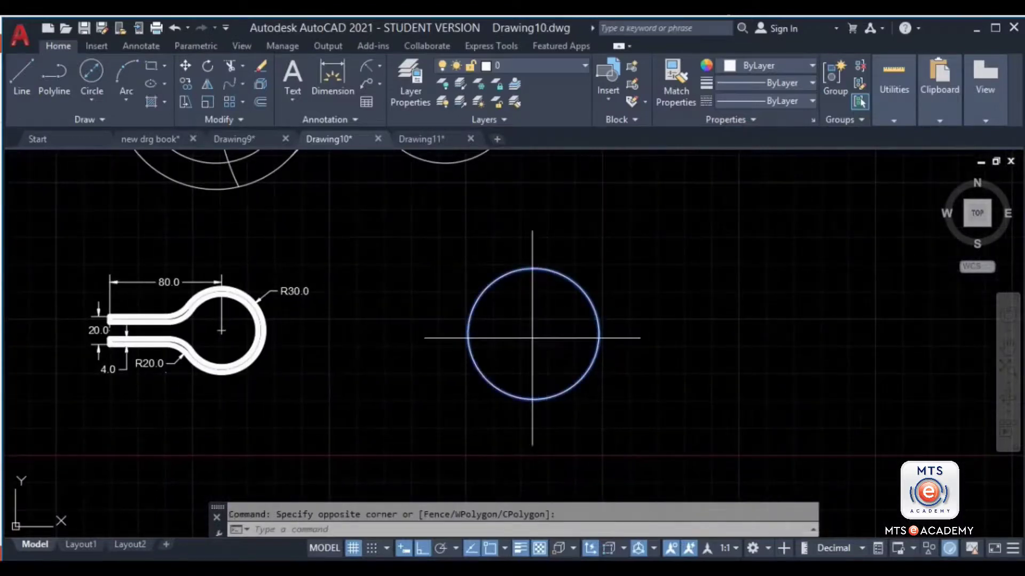
type("m")
key("Return")
left_click(532, 338)
left_click(780, 347)
key("Escape")
Step: Draw a horizontal line 80 long from the centre of the 30-radius circle toward the left
scroll(114, 346, "up", 2)
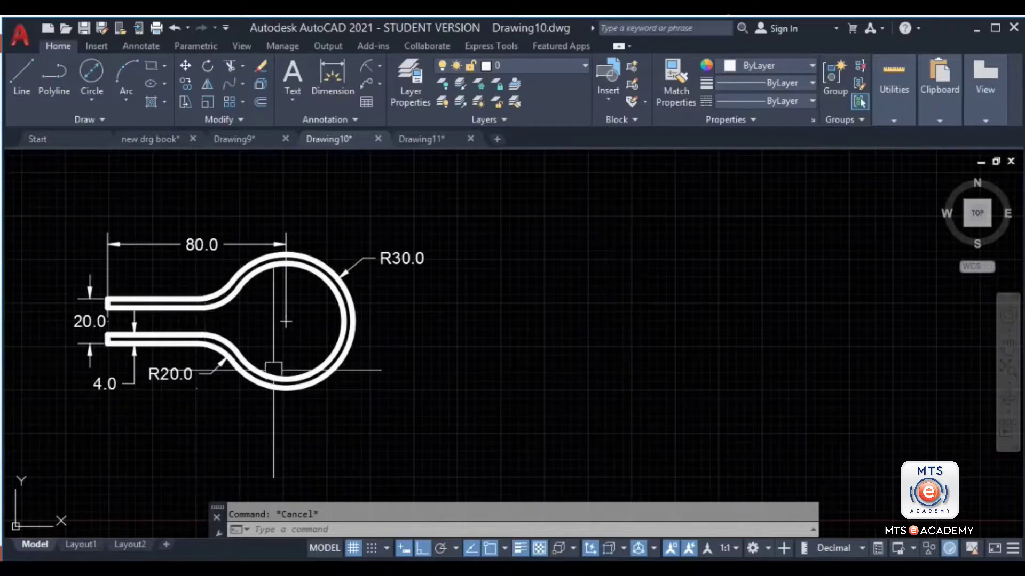
middle_click_drag(294, 363, 344, 365)
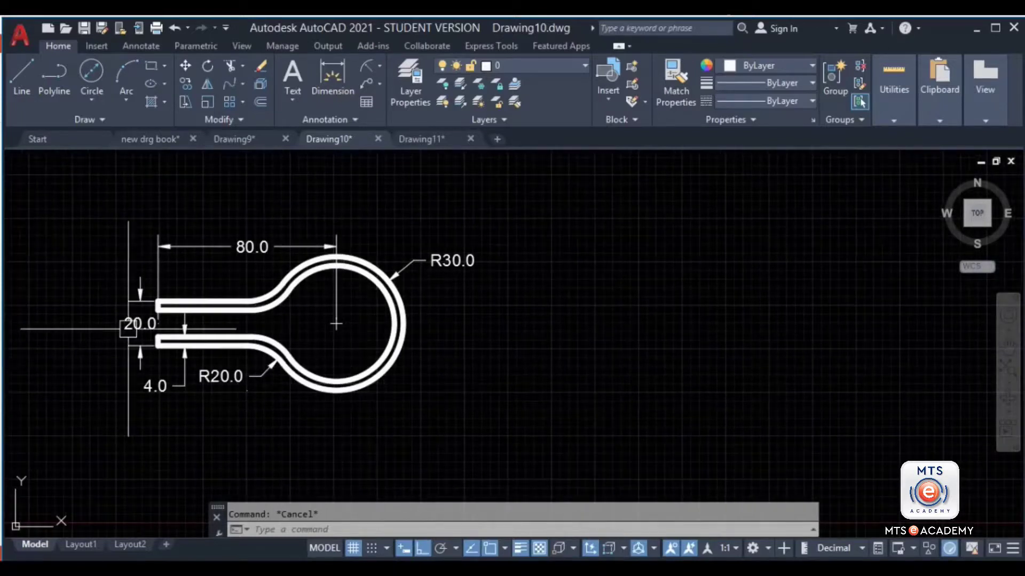
middle_click_drag(743, 394, 439, 402)
scroll(700, 400, "down", 5)
middle_click_drag(702, 392, 571, 365)
type("l")
key("Return")
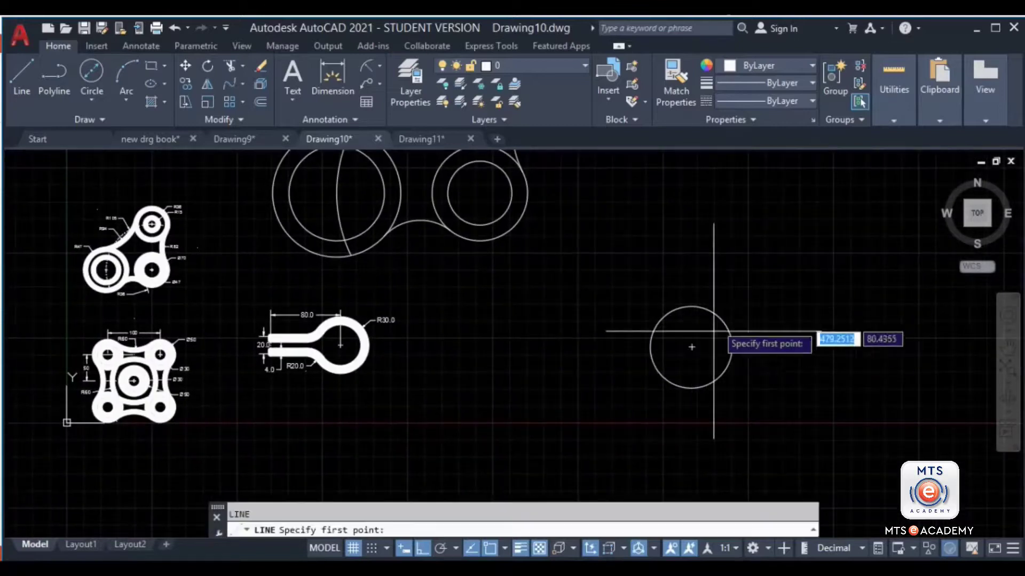
left_click(691, 347)
type("80")
key("Return")
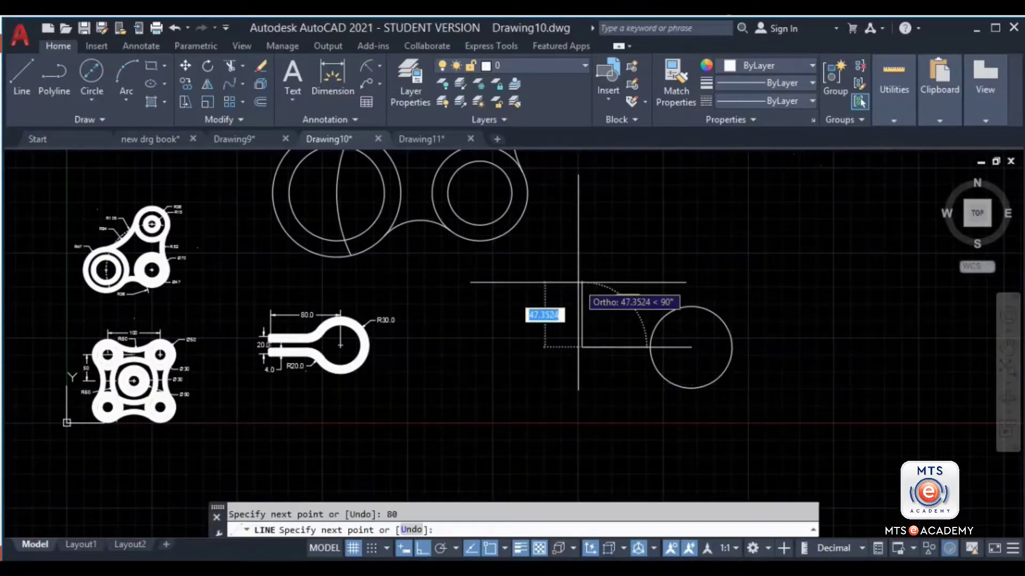
scroll(270, 338, "up", 8)
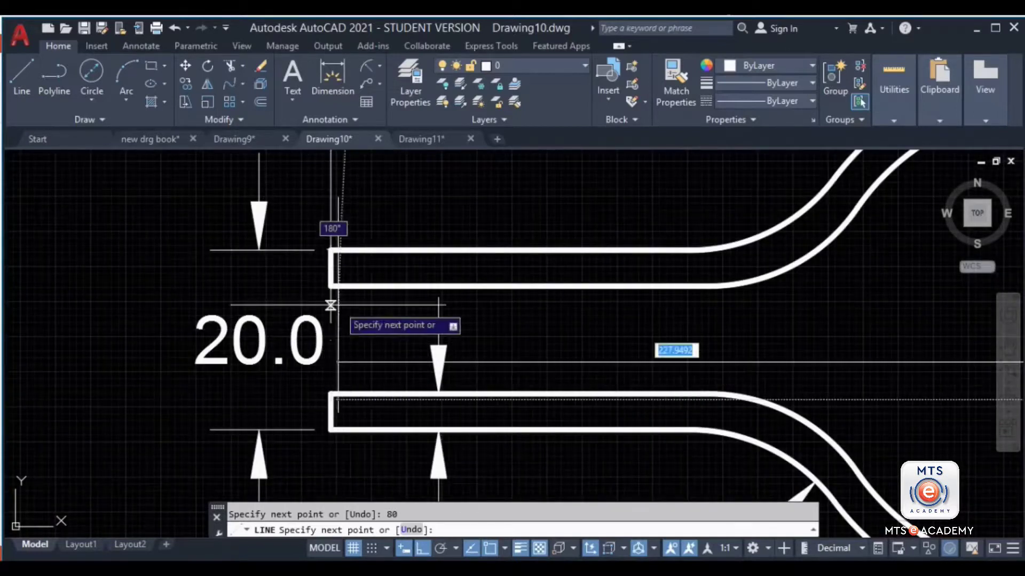
Step: Draw a vertical line 10 long upward from the centreline's left end, plus a horizontal line about 79 long toward the circle
scroll(693, 416, "down", 2)
middle_click_drag(709, 423, 197, 451)
scroll(664, 368, "down", 2)
middle_click_drag(561, 376, 327, 377)
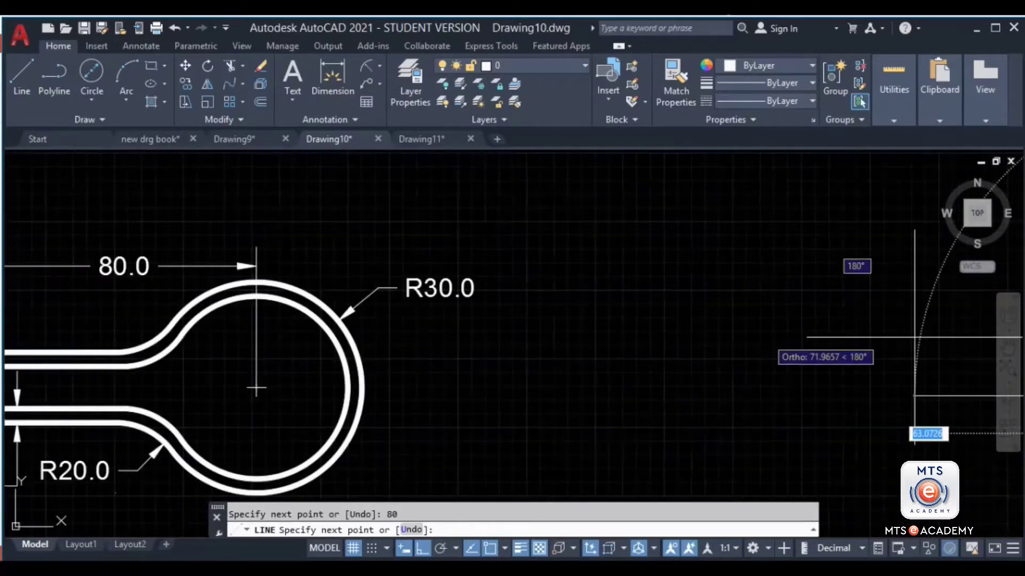
scroll(917, 350, "down", 2)
middle_click_drag(917, 349, 460, 358)
key("Return")
middle_click_drag(715, 328, 508, 343)
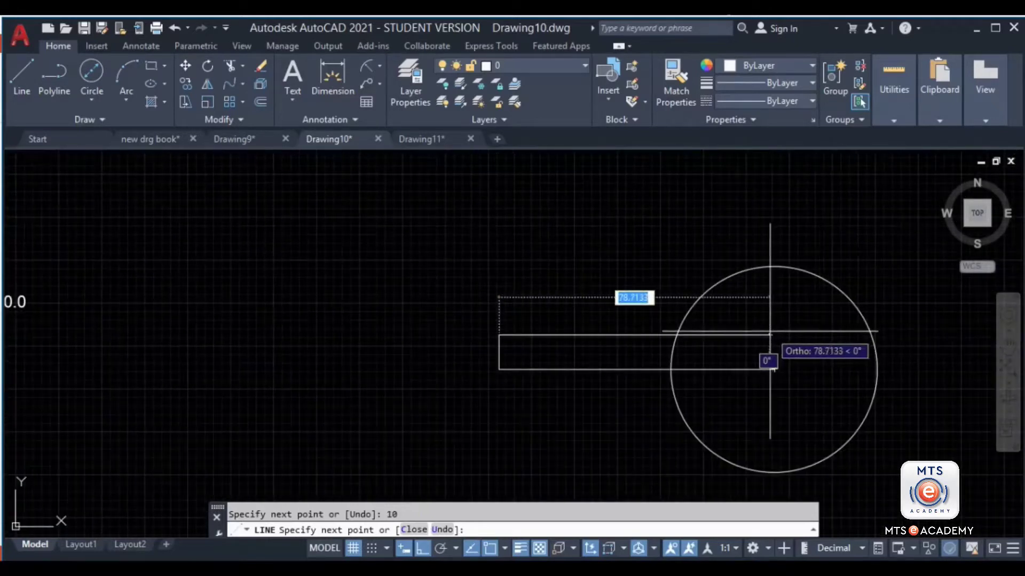
key("Escape")
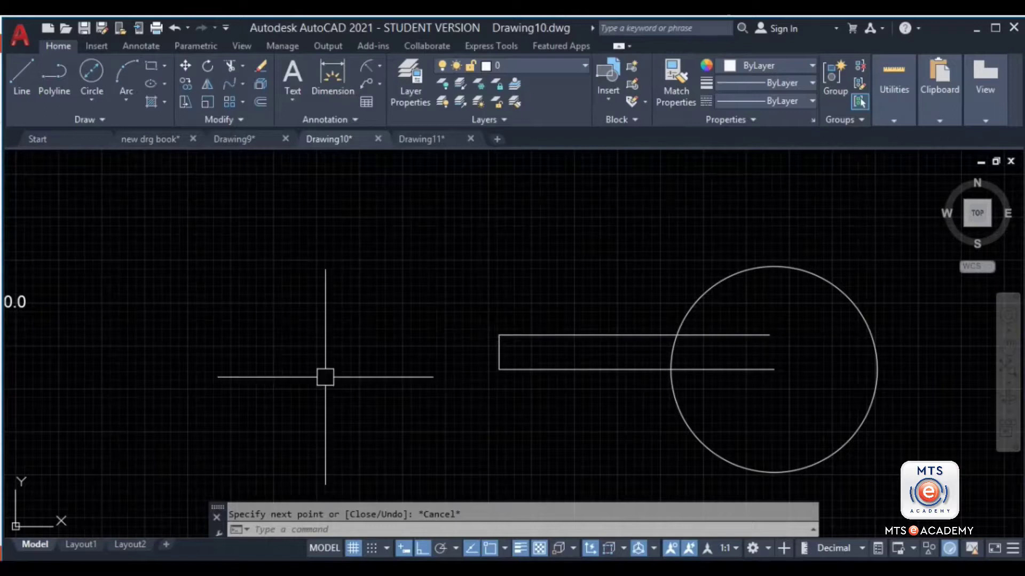
Step: Compare the reference clip's dimensions with the lines and circle drawn so far
middle_click_drag(235, 428, 729, 332)
scroll(729, 332, "down", 4)
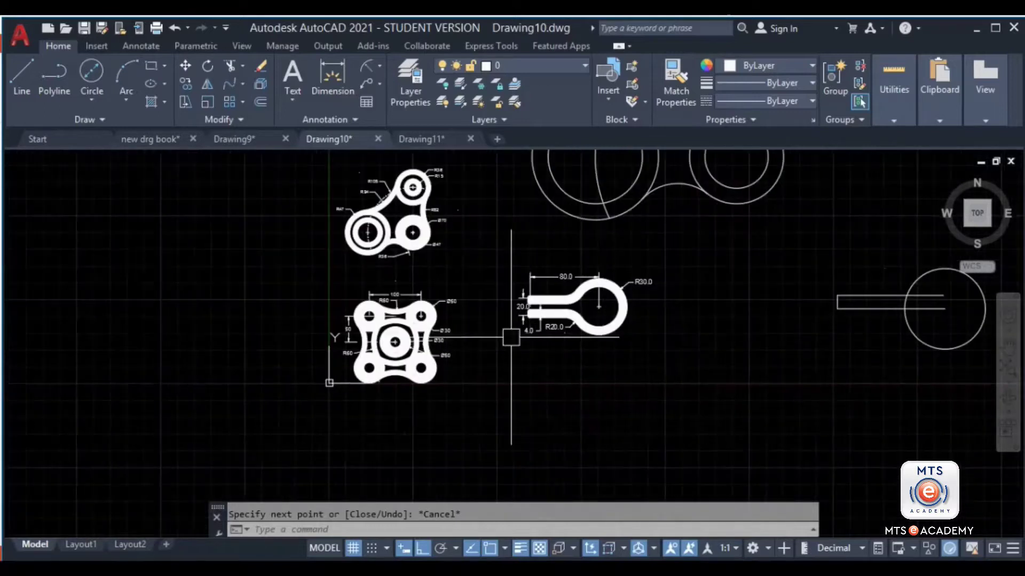
scroll(619, 282, "up", 4)
middle_click_drag(756, 402, 196, 460)
middle_click_drag(705, 375, 595, 371)
key("Escape")
scroll(601, 366, "up", 2)
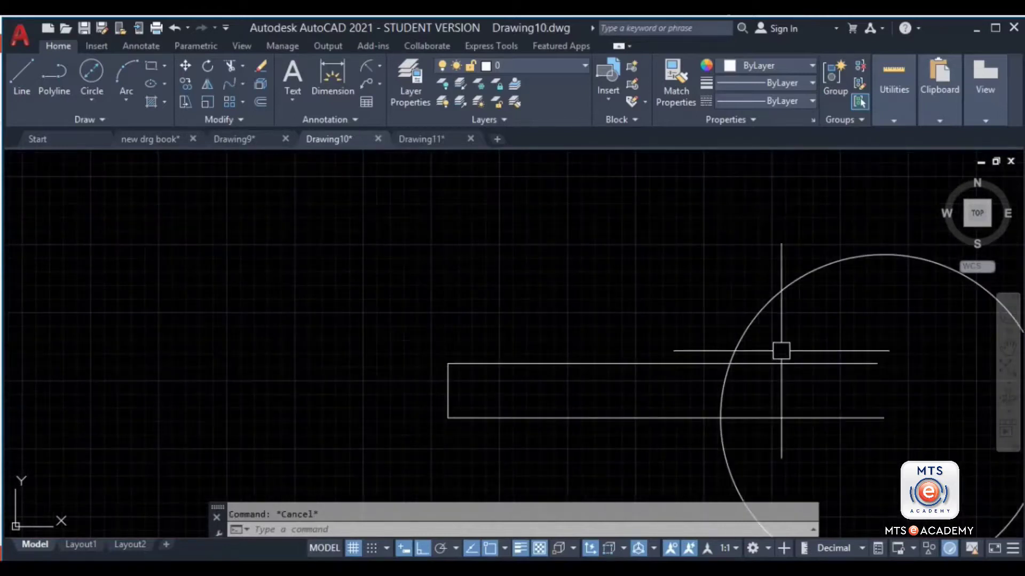
left_click(794, 364)
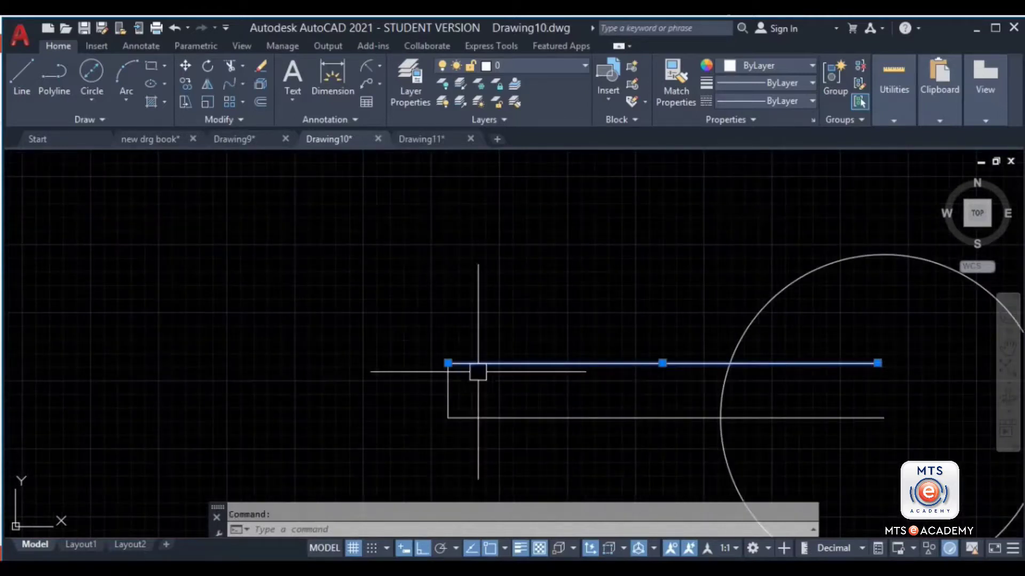
key("Escape")
scroll(744, 361, "up", 2)
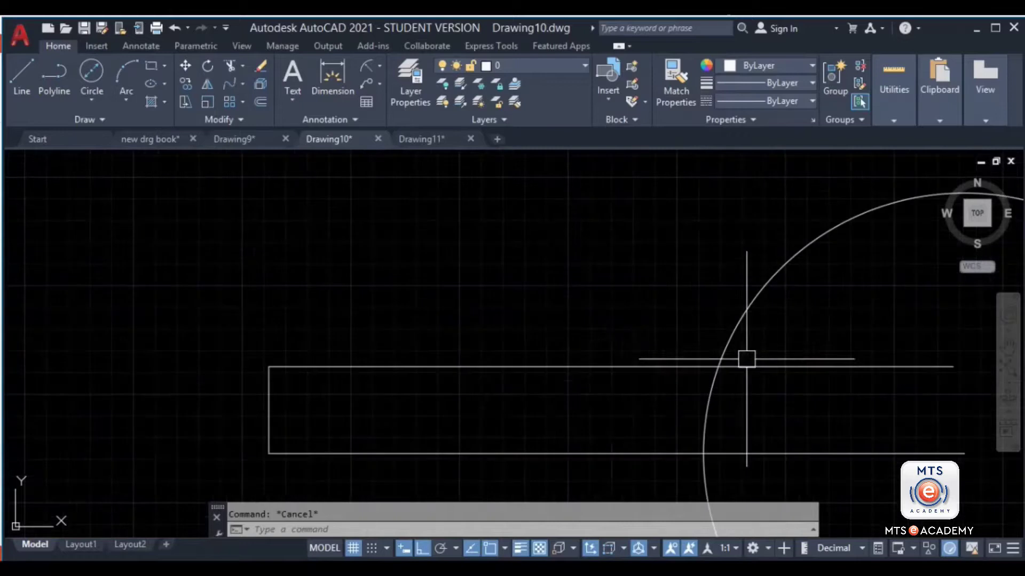
Step: Fillet the circle and the upper horizontal line with a radius of 20
type("f")
key("Return")
type("r")
key("Return")
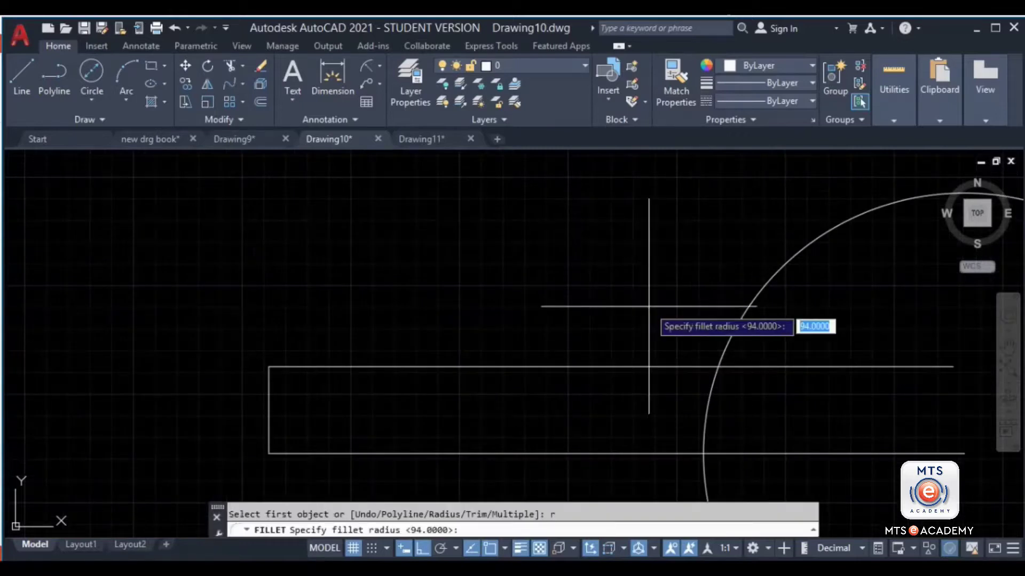
type("20")
key("Return")
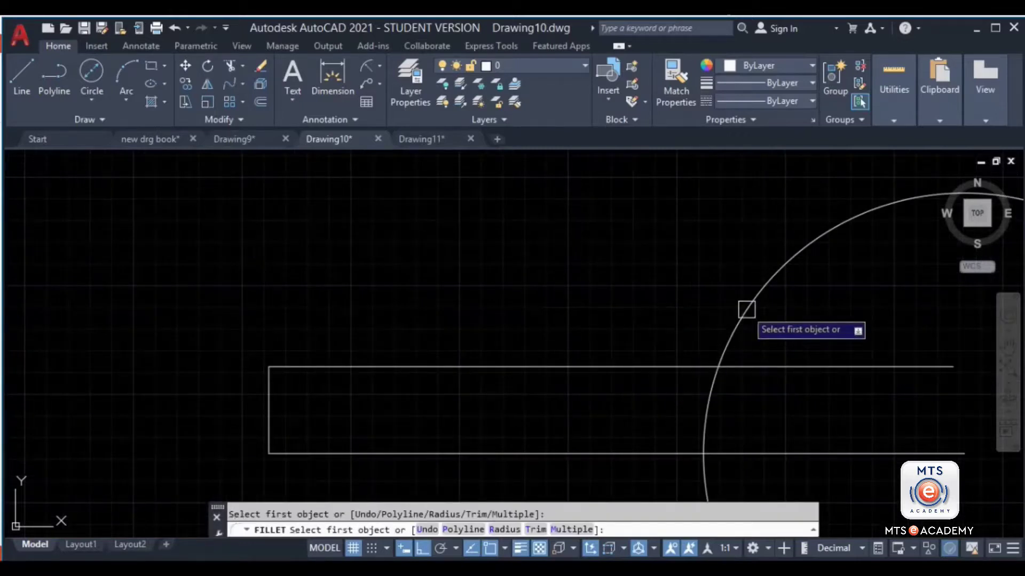
left_click(746, 308)
left_click(634, 367)
key("Escape")
Step: Mirror the upper line and its fillet arc about the horizontal centreline, keeping the originals
middle_click_drag(675, 321, 696, 267)
left_click(695, 268)
left_click(552, 341)
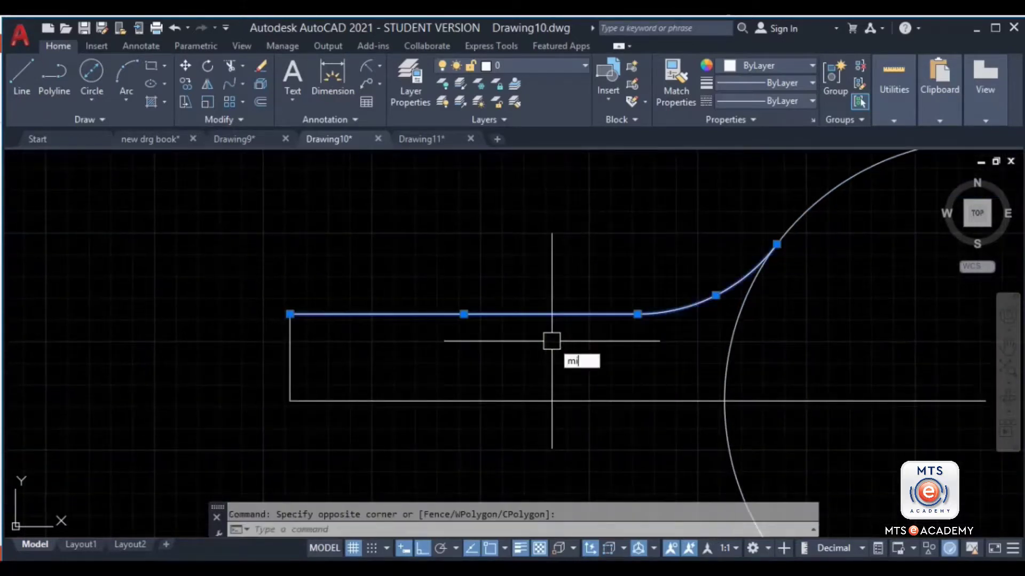
key("Return")
left_click(373, 400)
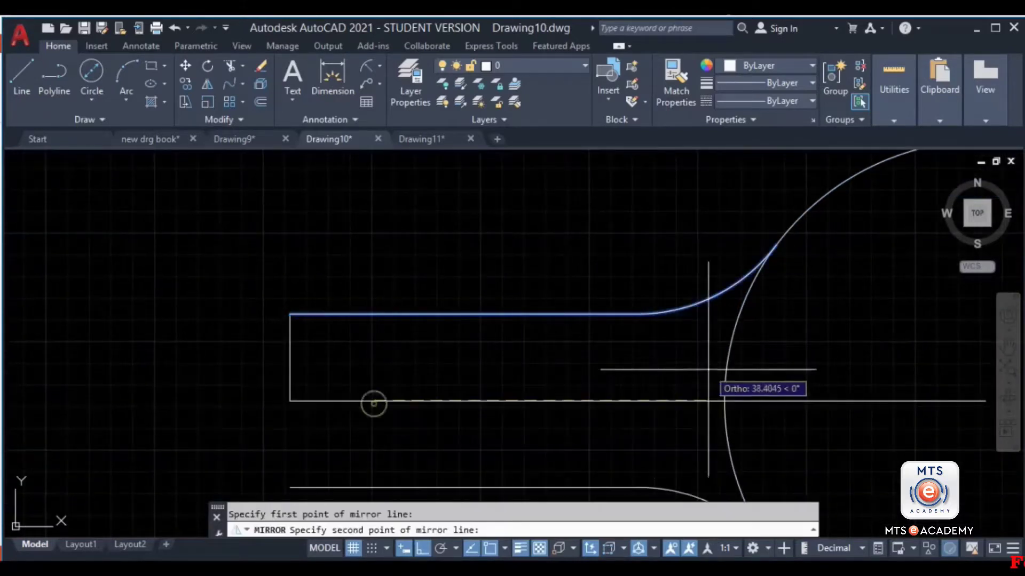
left_click(701, 400)
key("Return")
Step: Delete the horizontal centreline running from the circle's centre
middle_click_drag(744, 416, 717, 359)
left_click(805, 314)
left_click(767, 387)
key("Delete")
Step: Trim away the part of the circle between the two fillet arcs
type("tr")
key("Return")
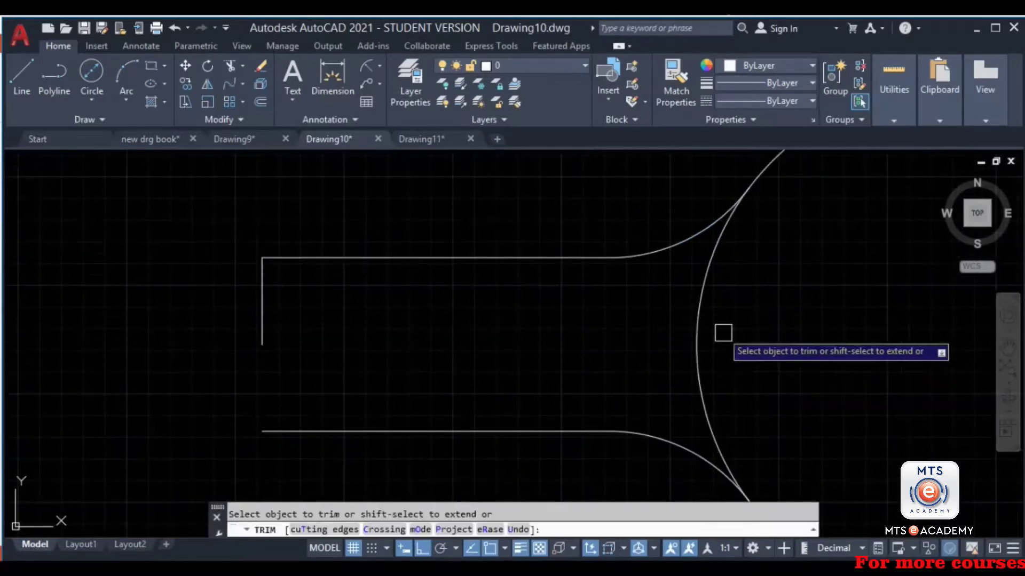
left_click(701, 299)
key("Escape")
Step: Delete the short vertical line at the left end of the upper arm
left_click(276, 321)
left_click(213, 300)
scroll(592, 310, "down", 2)
mouse_move(591, 310)
middle_mouse_down()
mouse_move(510, 284)
mouse_move(548, 293)
mouse_move(484, 301)
middle_mouse_up()
key("Delete")
scroll(544, 292, "down", 4)
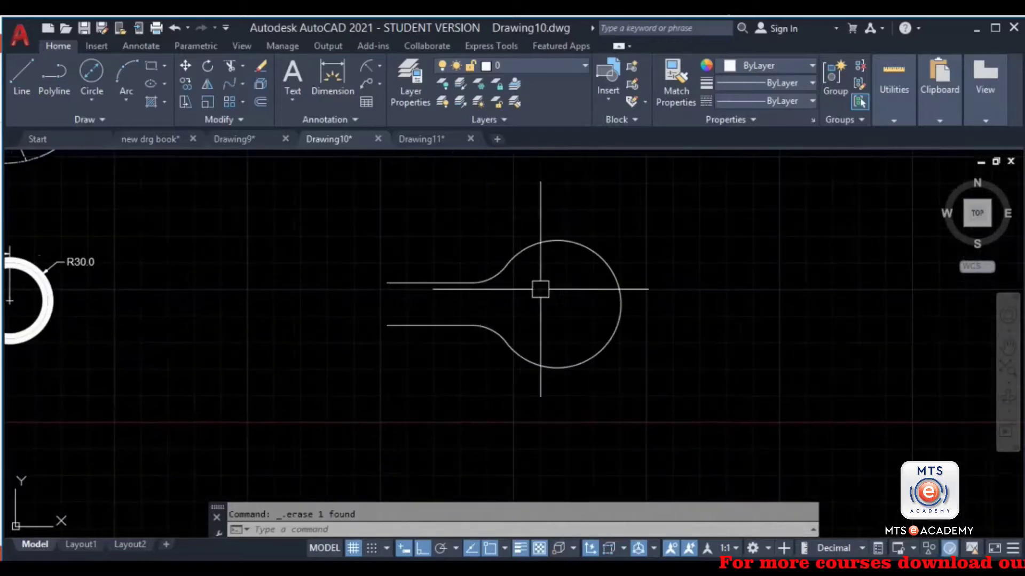
key("Escape")
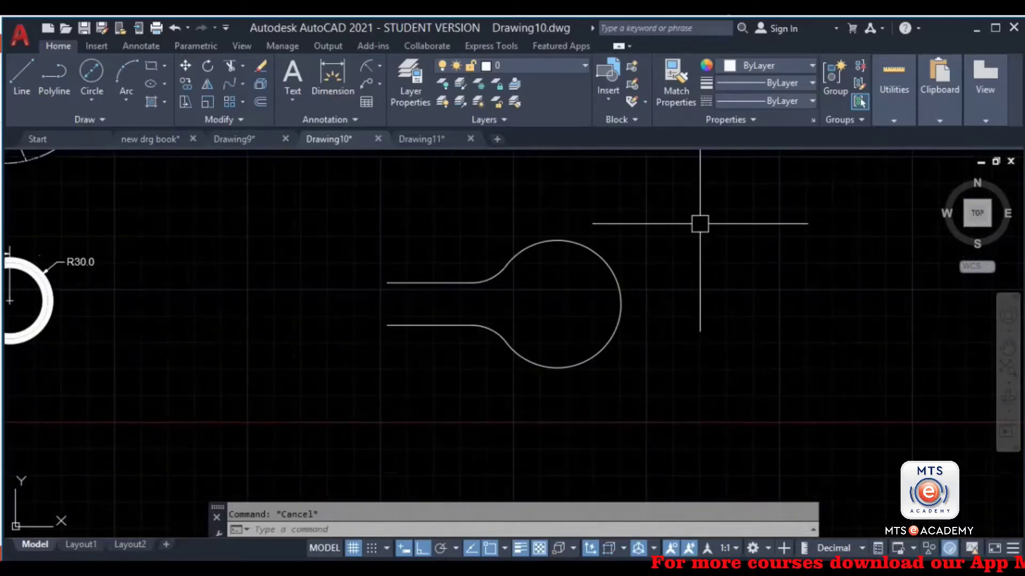
Step: Join the clip's two lines, two fillet arcs and large arc into one polyline
left_click(725, 202)
left_click(246, 418)
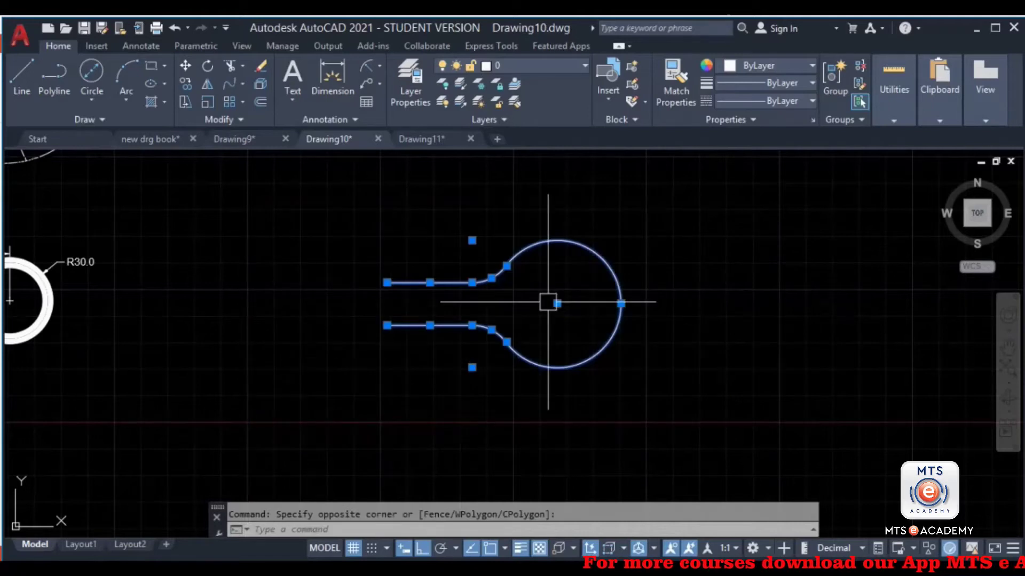
type("j")
key("Return")
Step: Check the reference clip's wall thickness and offset the joined outline inward by 4
middle_click_drag(8, 384, 504, 372)
scroll(400, 288, "up", 6)
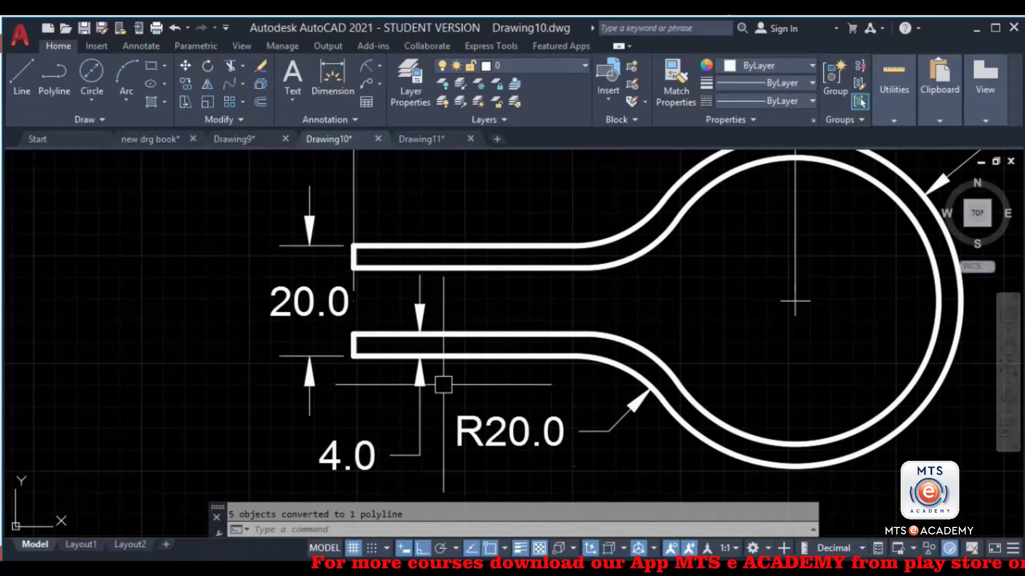
scroll(442, 384, "down", 6)
middle_click_drag(839, 375, 291, 427)
middle_click_drag(612, 426, 526, 389)
scroll(595, 361, "up", 2)
type("o")
key("Return")
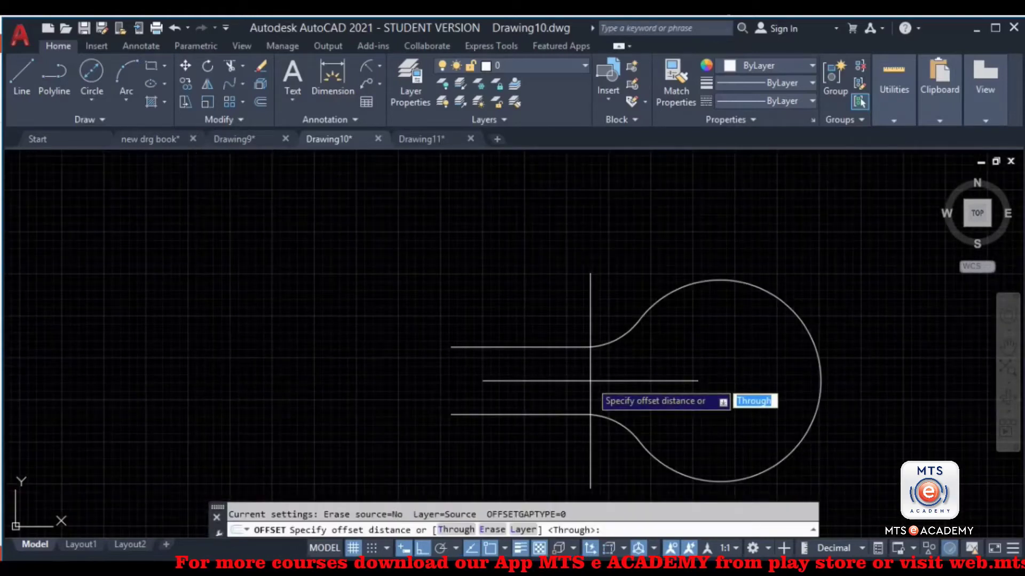
key("Return")
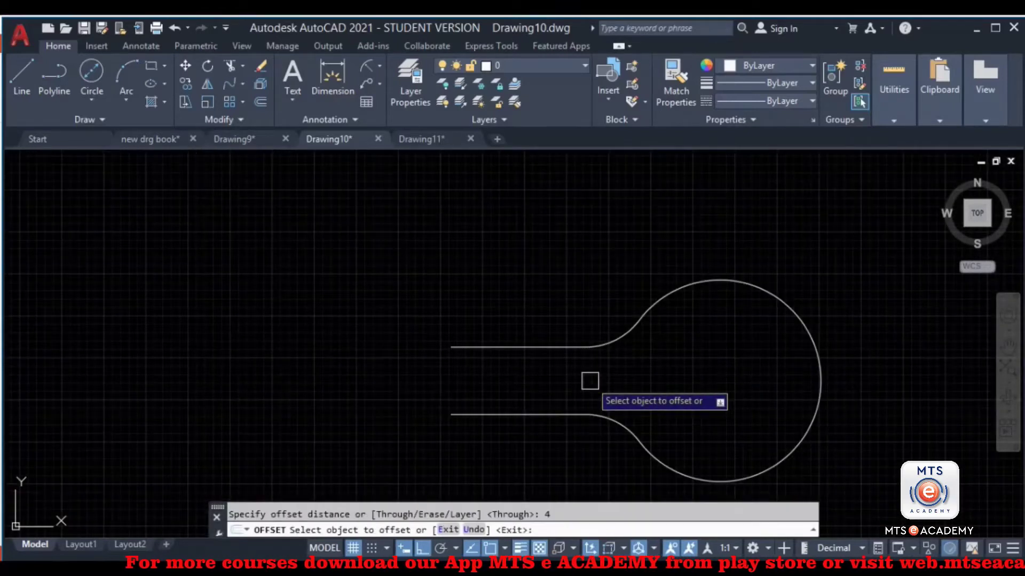
left_click(619, 337)
left_click(642, 388)
key("Escape")
Step: Draw a vertical line joining the outer left ends of the clip's lower and upper arms
scroll(409, 441, "up", 2)
type("l")
key("Return")
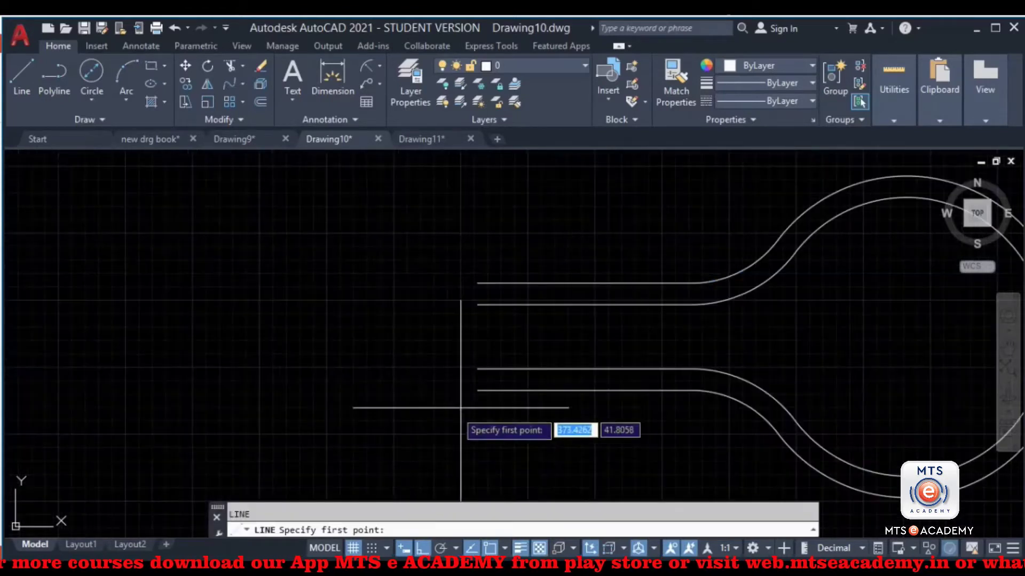
left_click(478, 390)
left_click(477, 283)
key("Escape")
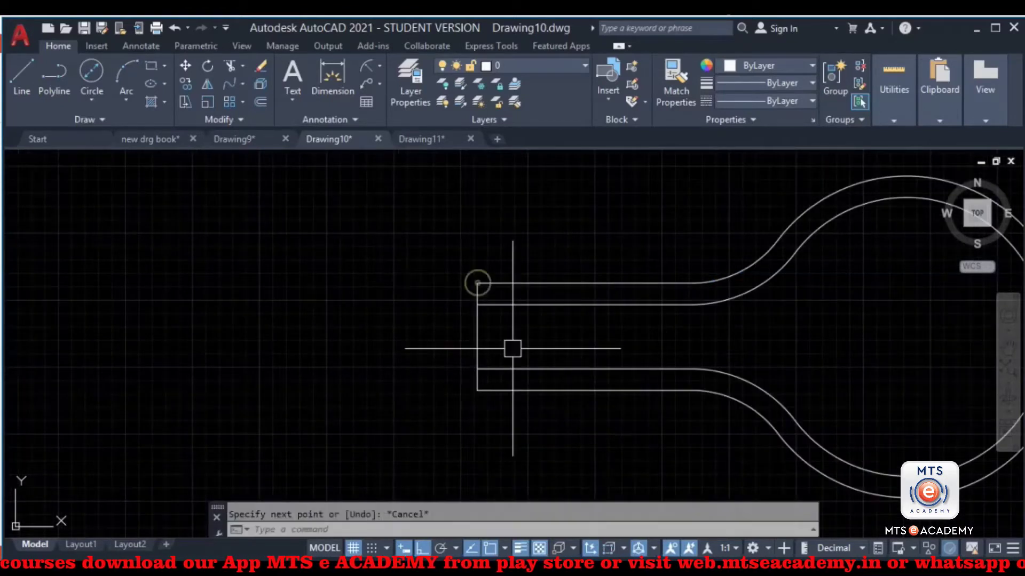
Step: Trim the part of the vertical end line that spans the gap between the two arms
type("tr")
key("Return")
scroll(496, 344, "down", 3)
key("Escape")
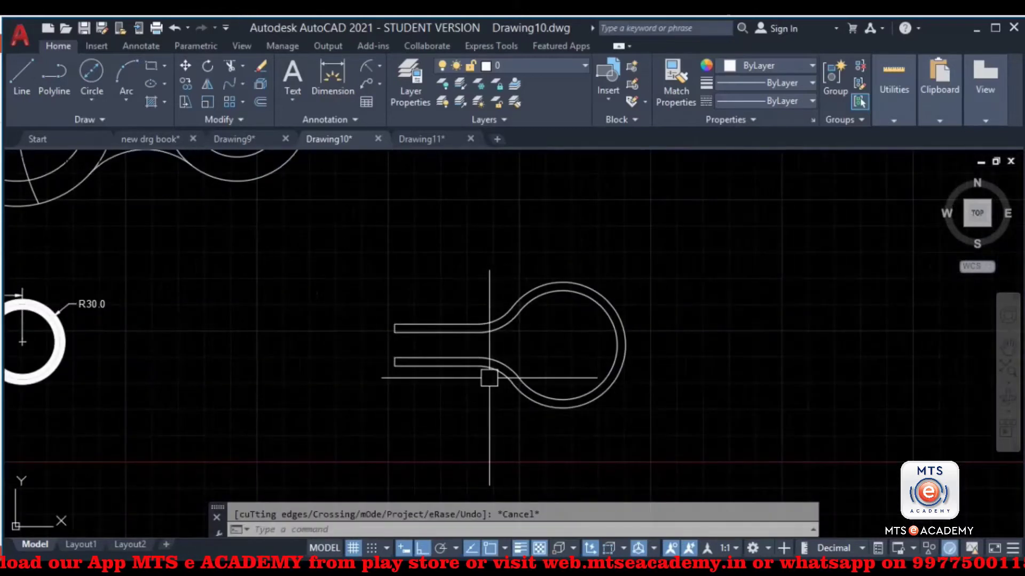
scroll(485, 342, "down", 2)
scroll(496, 274, "up", 2)
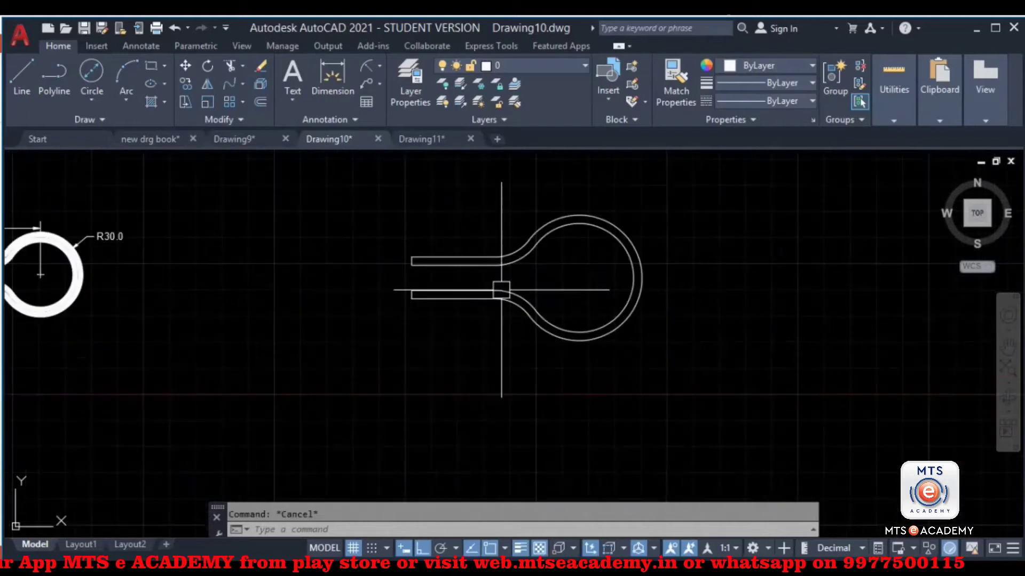
scroll(524, 334, "down", 2)
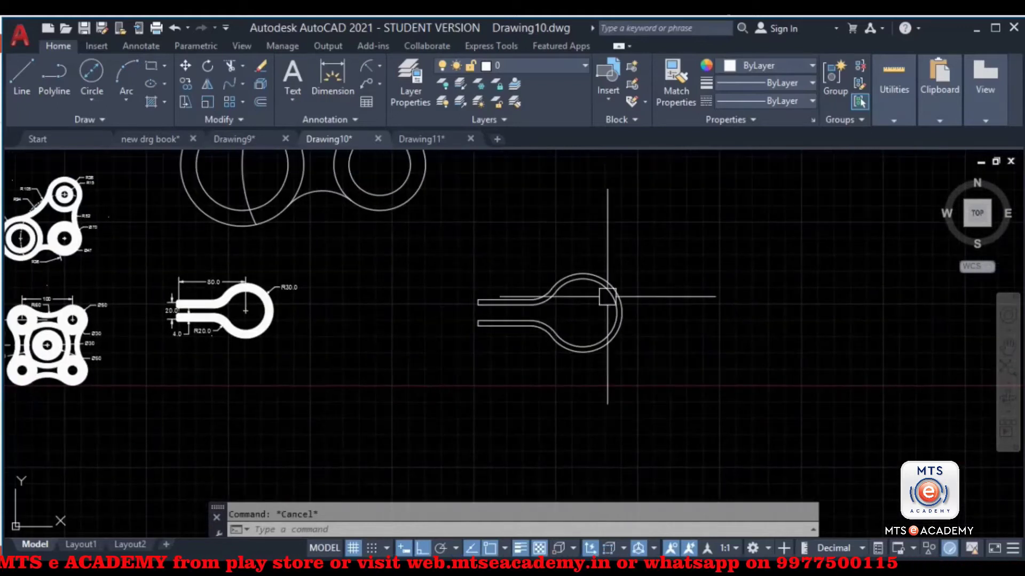
scroll(597, 328, "down", 3)
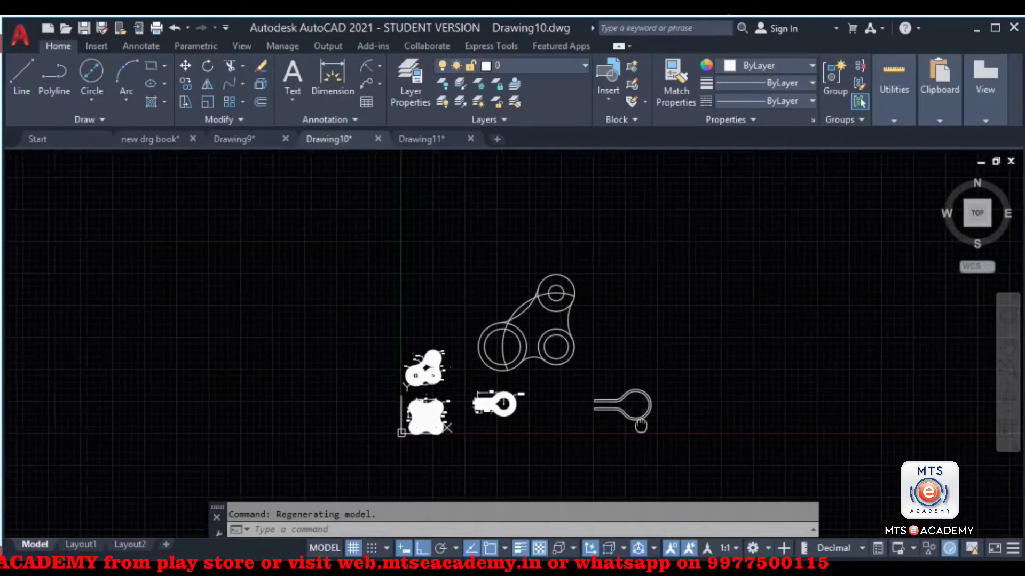
middle_click_drag(572, 426, 573, 396)
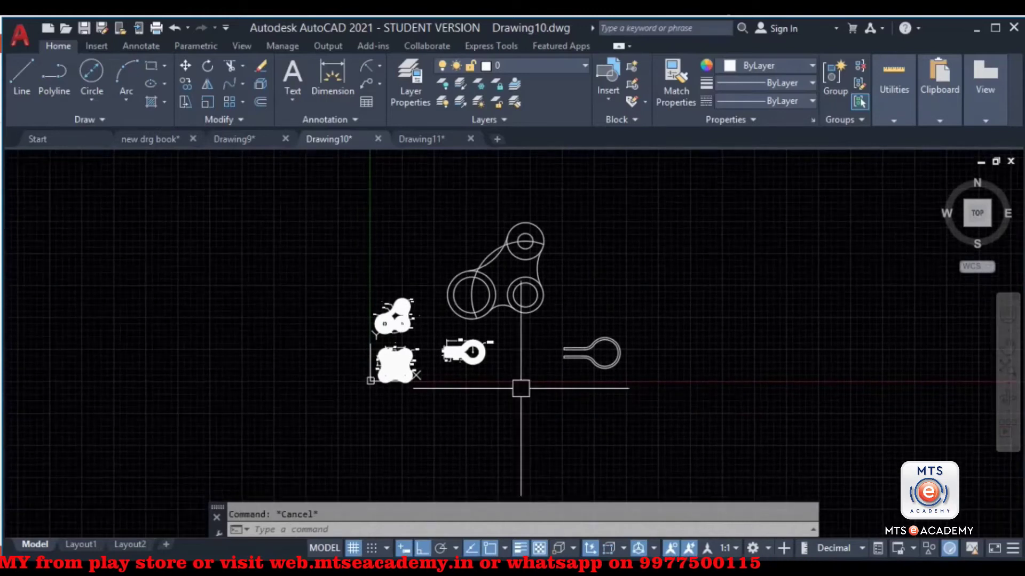